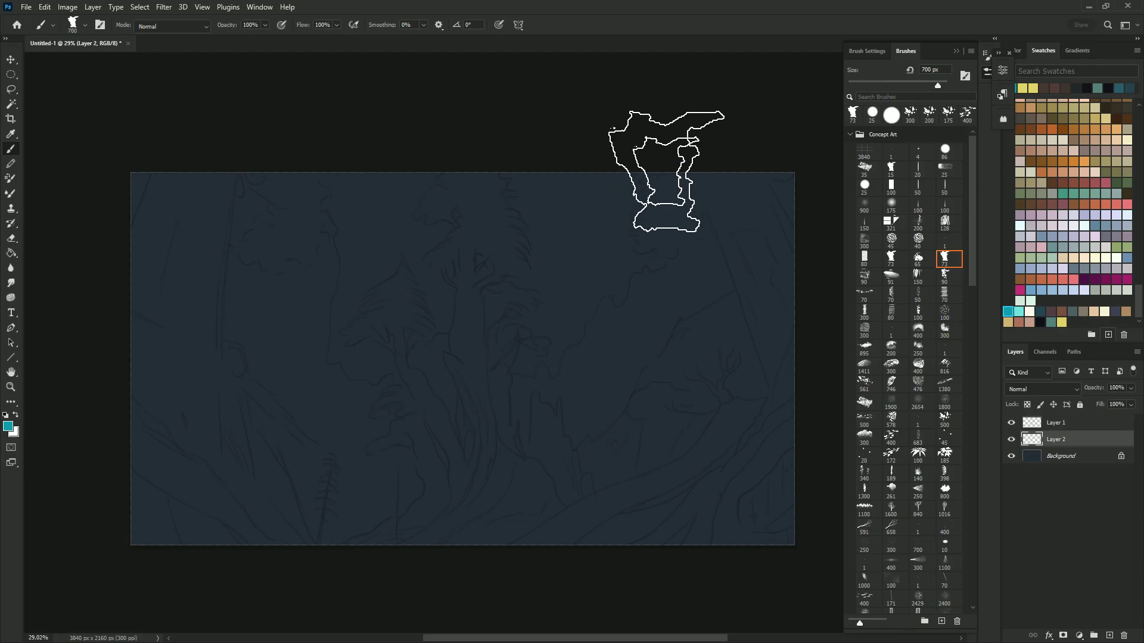
Step: Select the whole canvas and fill it with a dark-teal-to-cyan vertical gradient
mouse_move(663, 178)
mouse_down()
mouse_move(421, 447)
mouse_move(594, 326)
mouse_move(492, 275)
mouse_move(268, 286)
mouse_up()
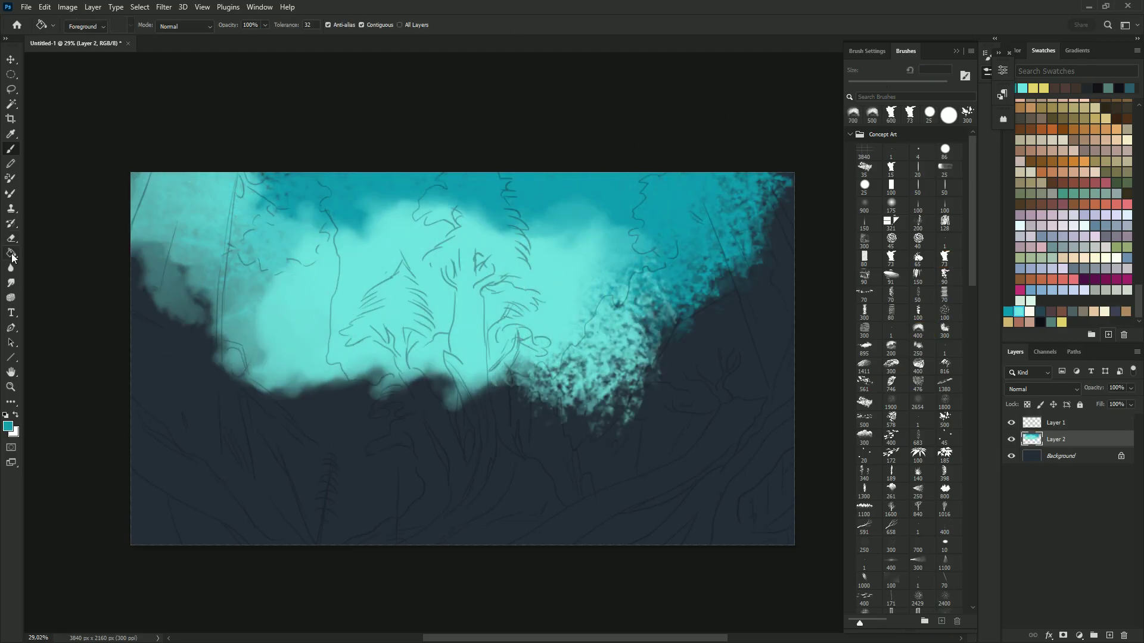
key(g)
key(m)
mouse_move(128, 172)
mouse_down()
mouse_move(833, 468)
mouse_move(833, 554)
mouse_up()
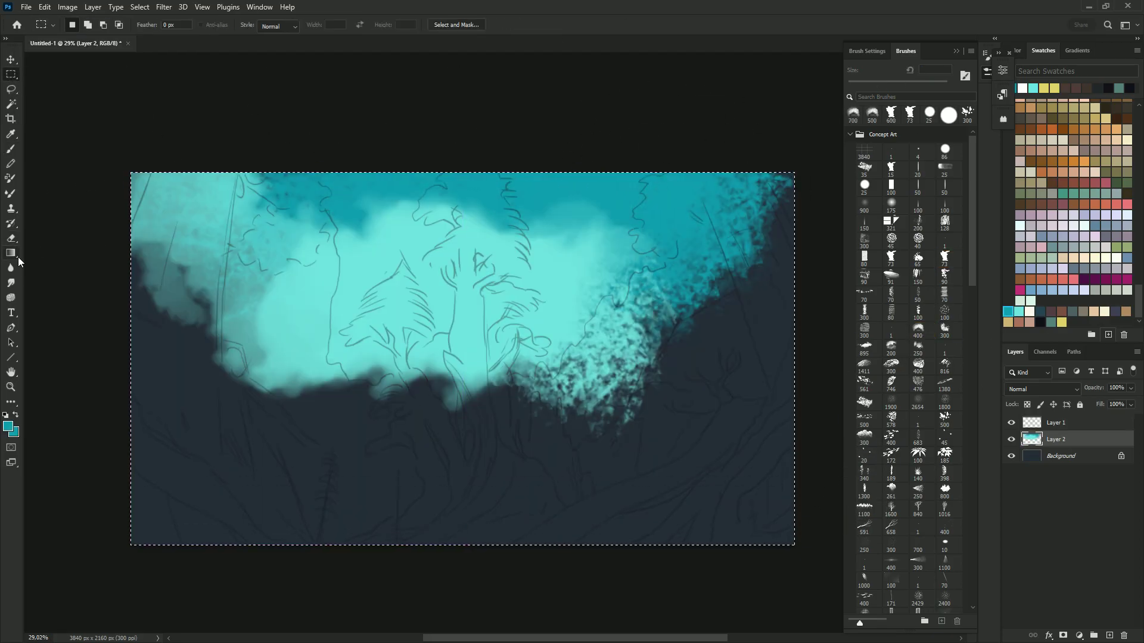
key(g)
drag(607, 172, 608, 555)
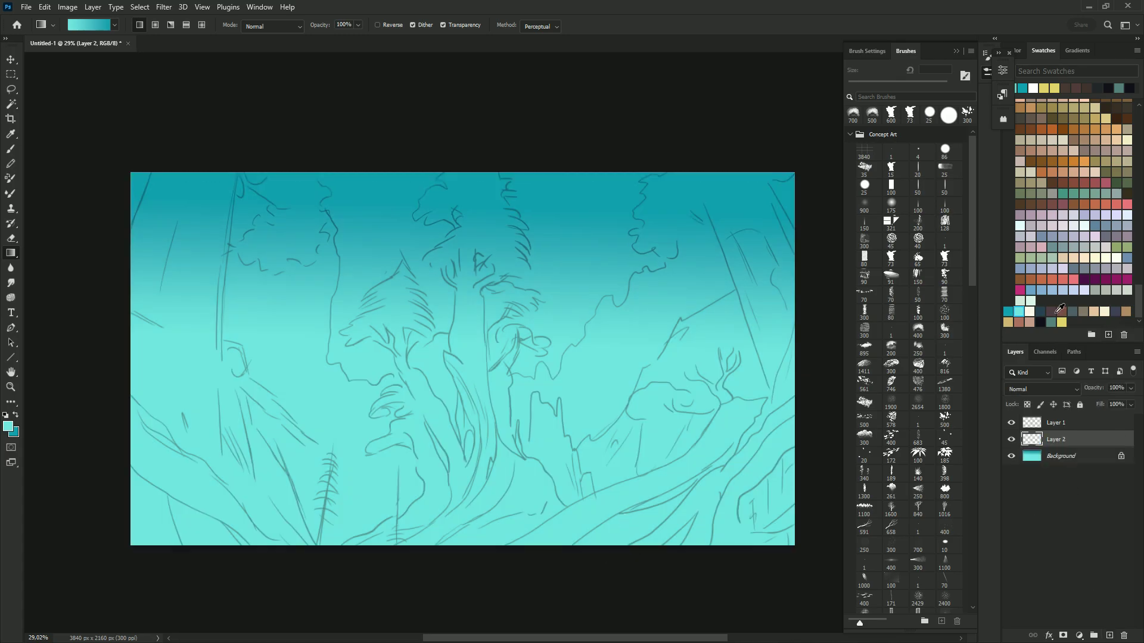
click(1061, 310)
Step: Paint the brown central trunk inside a lasso outline and add thin branches
key(l)
mouse_move(447, 220)
mouse_down()
mouse_move(451, 340)
mouse_move(476, 251)
mouse_move(462, 440)
mouse_move(478, 396)
mouse_move(444, 477)
mouse_up()
key(b)
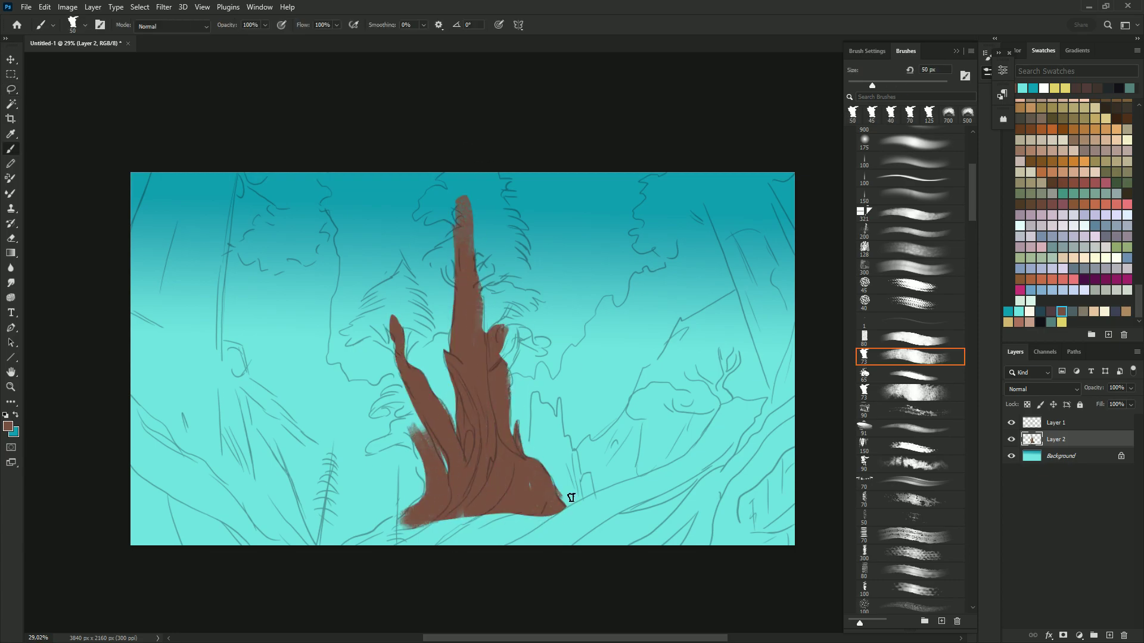
mouse_move(414, 343)
mouse_down()
mouse_move(406, 320)
mouse_move(391, 332)
mouse_up()
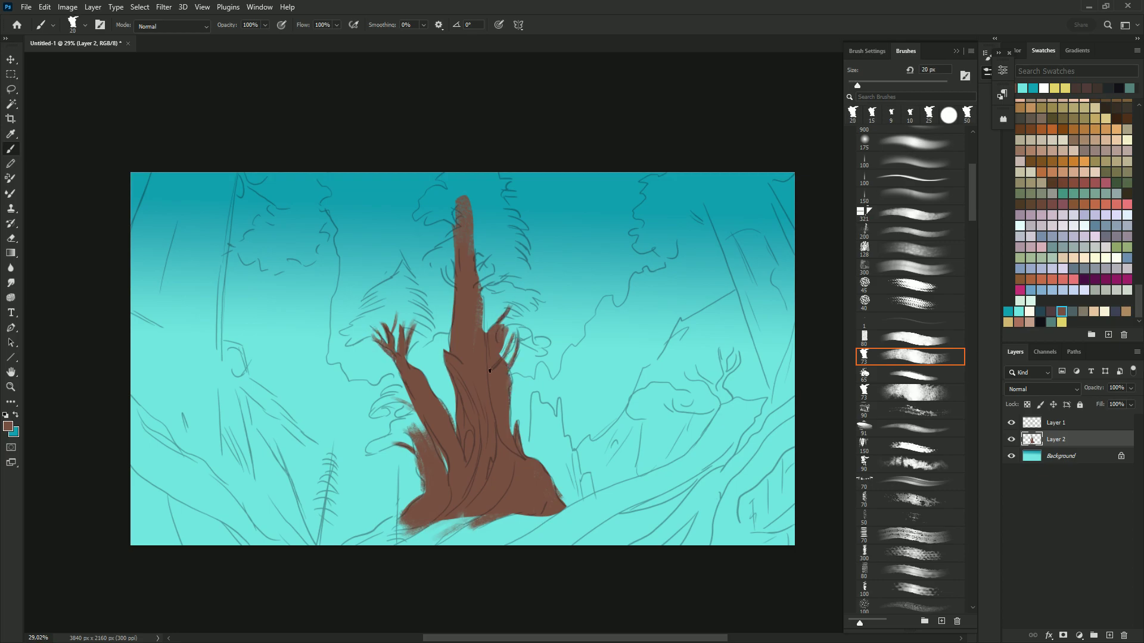
key(bracketleft)
drag(491, 280, 511, 267)
drag(446, 271, 455, 233)
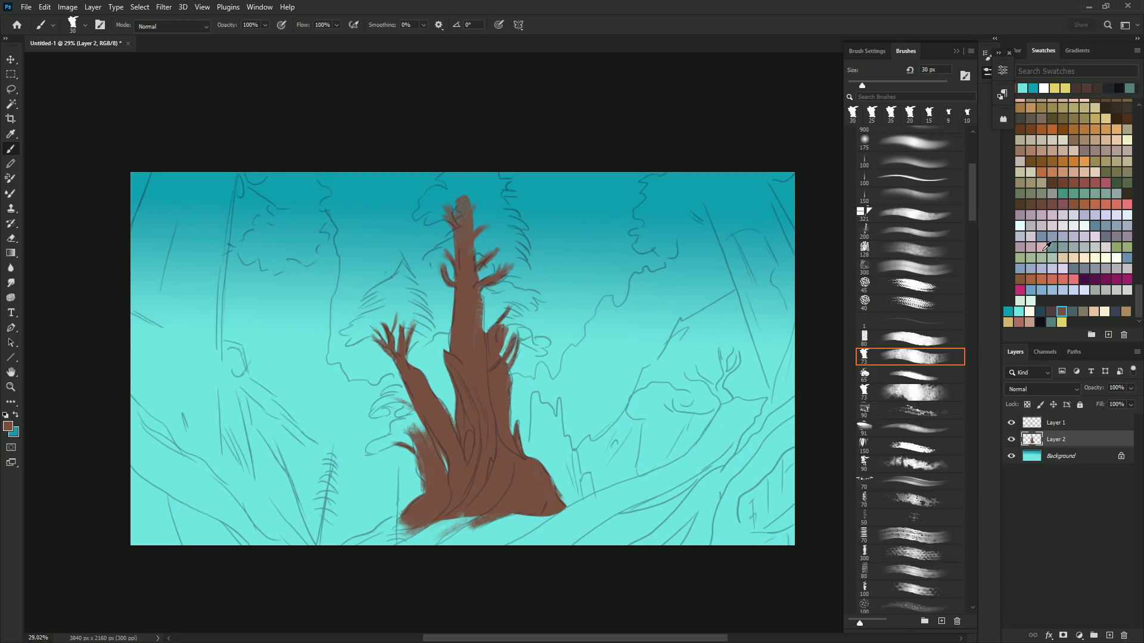
Step: Paint pale cream clouds with a cloud-shaped brush on a new layer
click(1039, 311)
key(ctrl+shift+alt+n)
scroll(970, 341, down, 5)
click(910, 413)
mouse_move(581, 334)
mouse_down()
mouse_move(524, 384)
mouse_move(687, 258)
mouse_move(607, 340)
mouse_move(518, 403)
mouse_move(402, 407)
mouse_move(243, 217)
mouse_move(327, 242)
mouse_move(352, 399)
mouse_move(290, 280)
mouse_move(570, 360)
mouse_move(733, 220)
mouse_move(541, 383)
mouse_move(715, 295)
mouse_up()
key(bracketright)
key(bracketleft)
key(bracketleft)
Step: Lasso scalloped cloud edges and paint billowy cloud inside them
key(period)
key(l)
drag(709, 219, 642, 270)
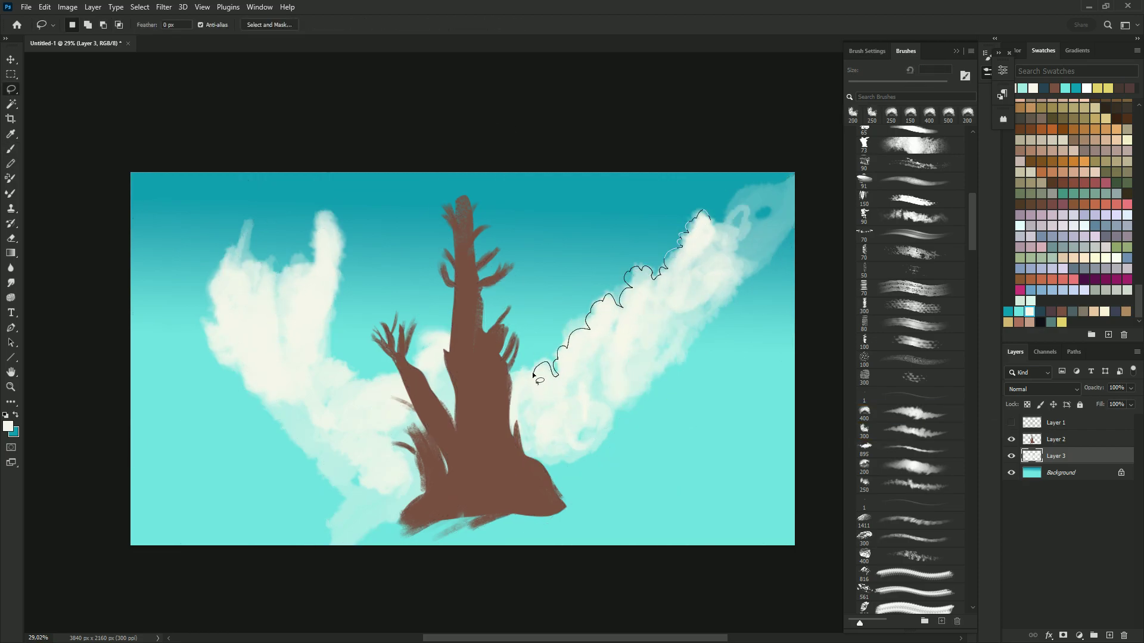
drag(565, 341, 570, 345)
drag(453, 340, 364, 388)
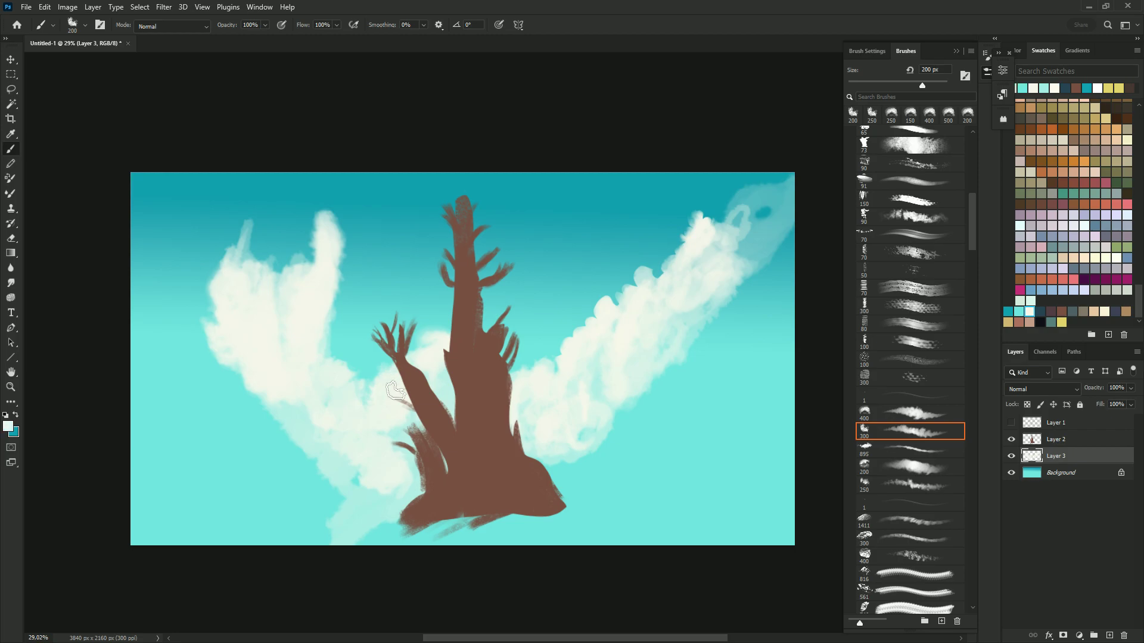
drag(312, 232, 314, 212)
key(b)
mouse_move(320, 274)
mouse_down()
mouse_move(335, 248)
mouse_move(333, 309)
mouse_move(358, 405)
mouse_move(326, 219)
mouse_move(358, 231)
mouse_move(253, 327)
mouse_move(357, 524)
mouse_up()
Step: Shade the left and right clouds softly with a large pale-grey brush
key(period)
key(period)
key(period)
key(bracketright)
key(bracketright)
key(bracketright)
click(1013, 51)
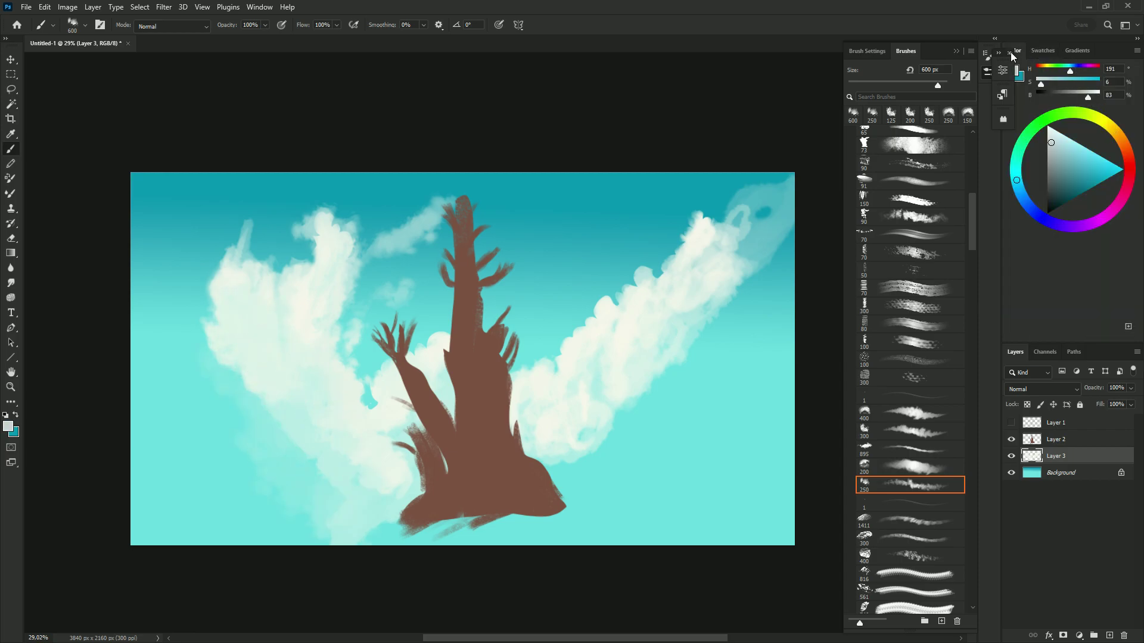
drag(286, 358, 393, 489)
drag(744, 226, 617, 421)
click(1011, 423)
Step: Lasso and paint a brown tree trunk along the right edge
click(1056, 439)
key(l)
drag(704, 209, 769, 395)
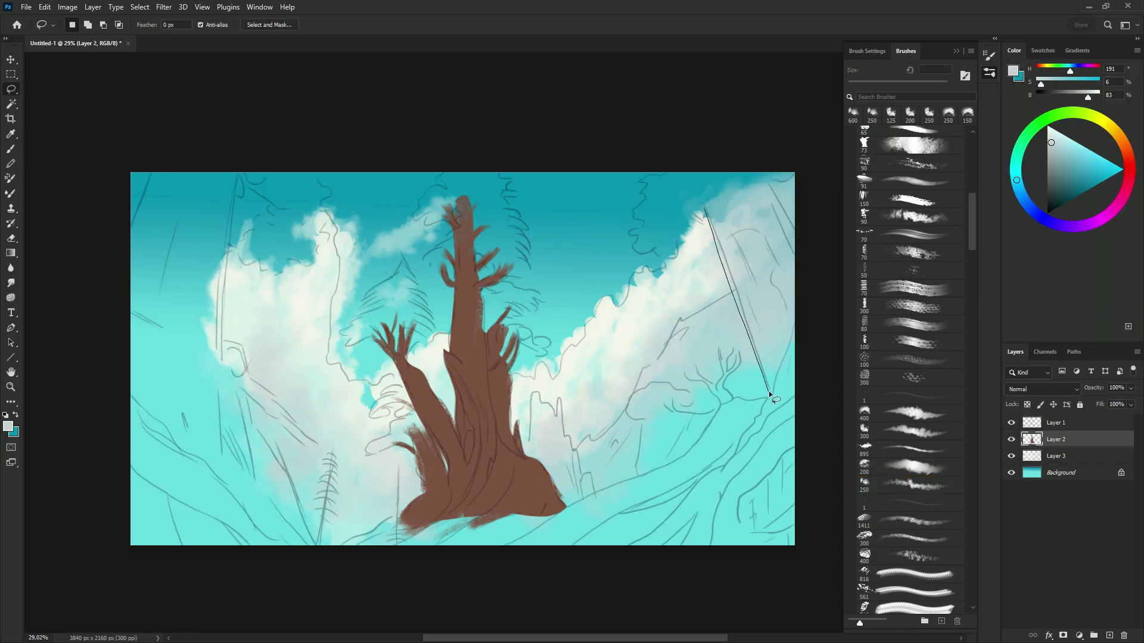
drag(807, 246, 704, 179)
key(b)
click(910, 486)
scroll(910, 358, down, 3)
drag(775, 387, 703, 101)
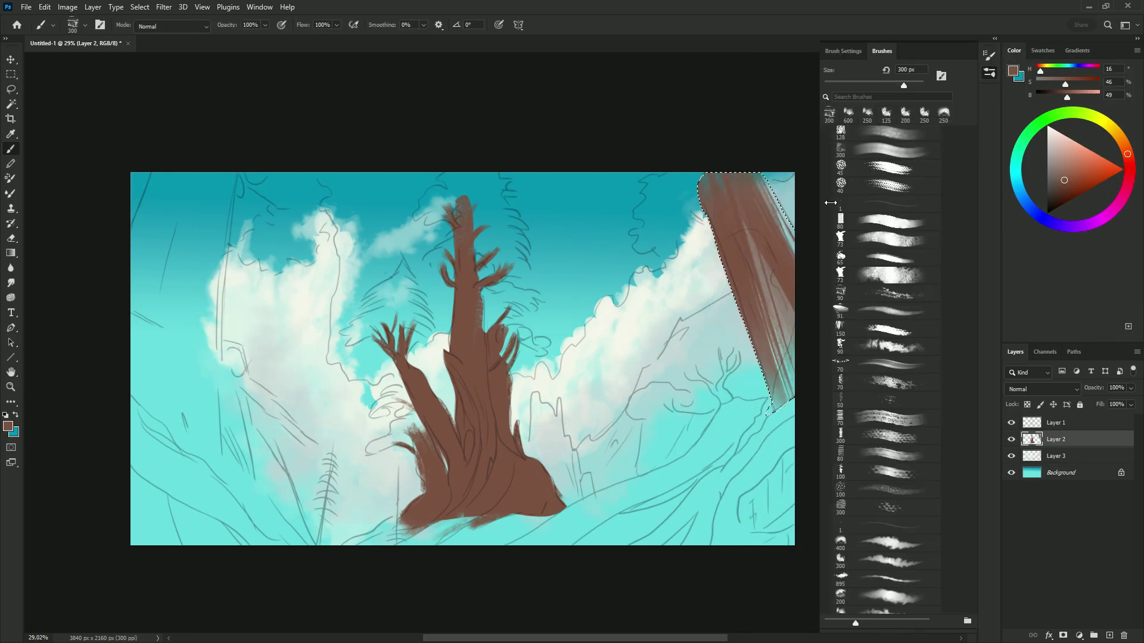
Step: Lasso the left cliff and paint it with a textured brush
key(l)
drag(224, 472, 220, 397)
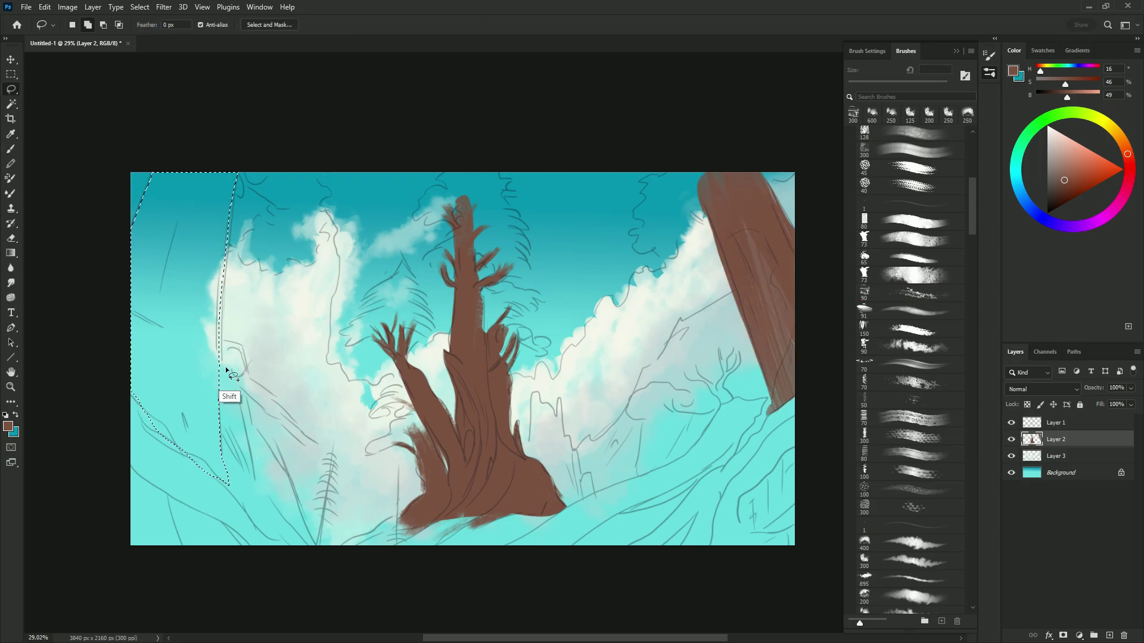
drag(143, 411, 224, 352)
key(b)
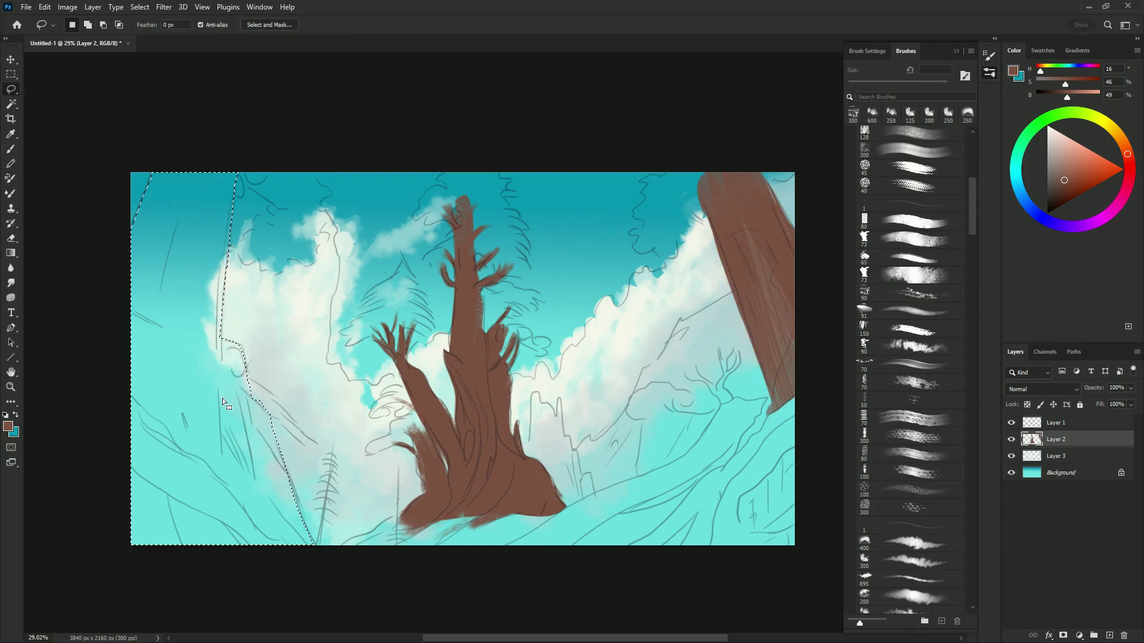
click(910, 293)
drag(179, 179, 179, 471)
Step: Recolour the left cliff grey-blue and clear the selection
click(1044, 51)
click(1072, 312)
mouse_move(227, 333)
mouse_down()
mouse_move(160, 488)
mouse_move(212, 320)
mouse_up()
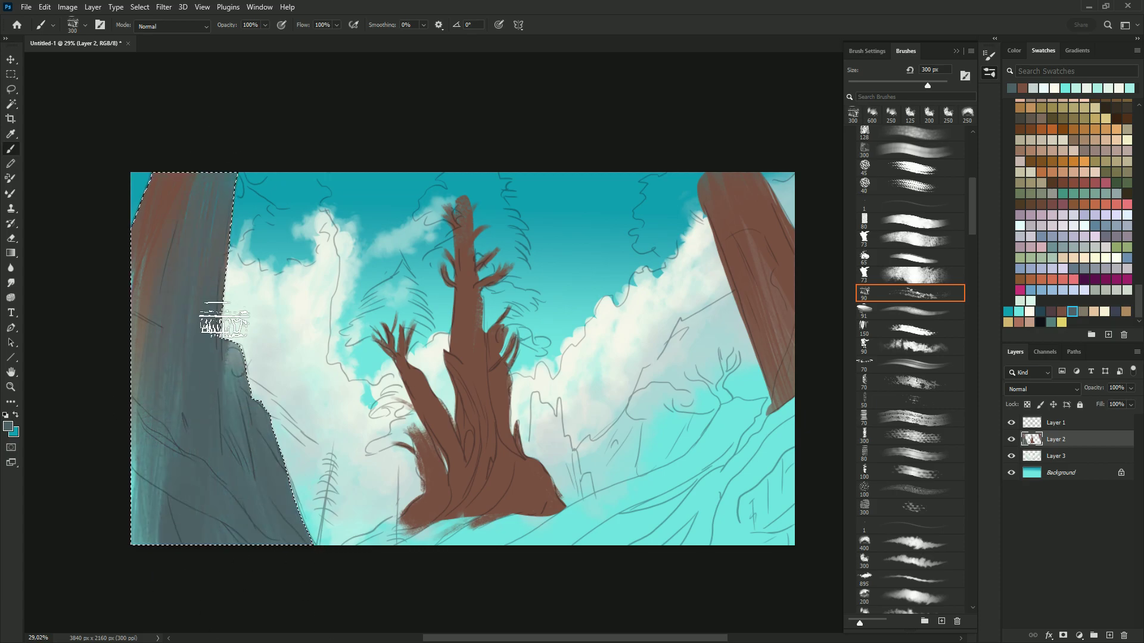
scroll(212, 320, down, 1)
key(bracketleft)
key(bracketleft)
key(bracketleft)
alt+click(162, 359)
click(1094, 311)
key(ctrl+d)
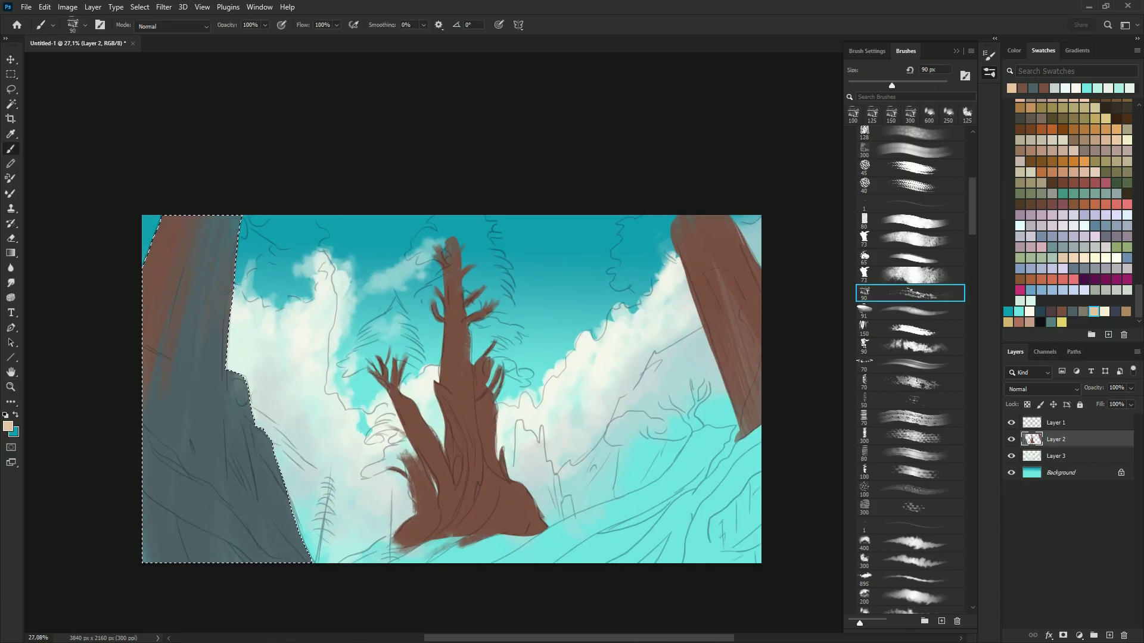
Step: Paint a dark purple-grey diagonal fallen log on a new layer
key(ctrl+shift+alt+n)
key(l)
drag(736, 428, 709, 481)
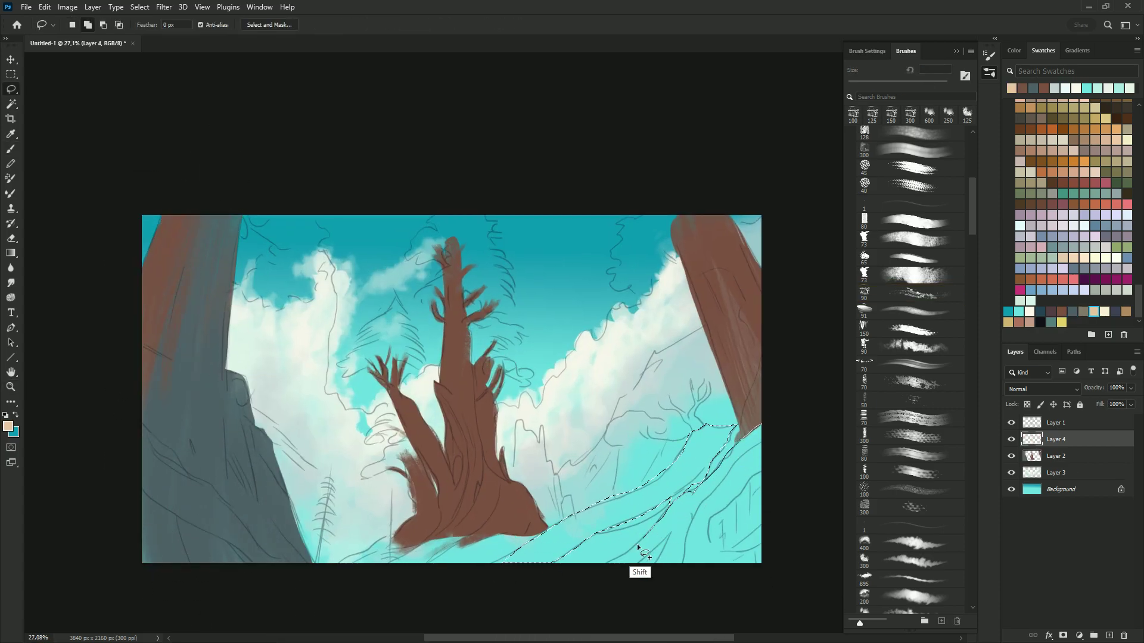
key(b)
click(1050, 312)
mouse_move(536, 551)
mouse_down()
mouse_move(667, 531)
mouse_move(584, 554)
mouse_up()
key(ctrl+d)
key(bracketleft)
key(bracketleft)
key(bracketleft)
mouse_move(679, 566)
mouse_down()
mouse_move(733, 429)
mouse_move(691, 554)
mouse_up()
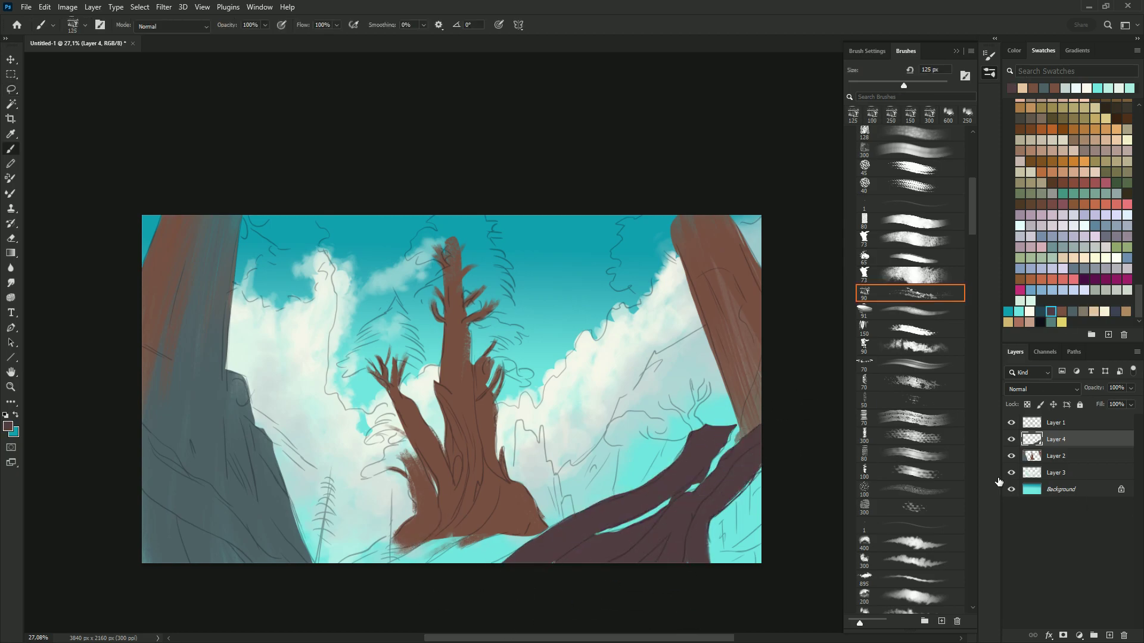
Step: Add a grey rock behind the fallen log on a new layer
click(1061, 473)
click(1072, 311)
key(ctrl+shift+alt+n)
key(l)
mouse_move(518, 423)
mouse_down()
mouse_move(514, 488)
mouse_move(646, 370)
mouse_up()
key(alt+BackSpace)
key(ctrl+d)
Step: Paint a green-grey hillside on the right and brown at the tree's base
key(ctrl+shift+alt+n)
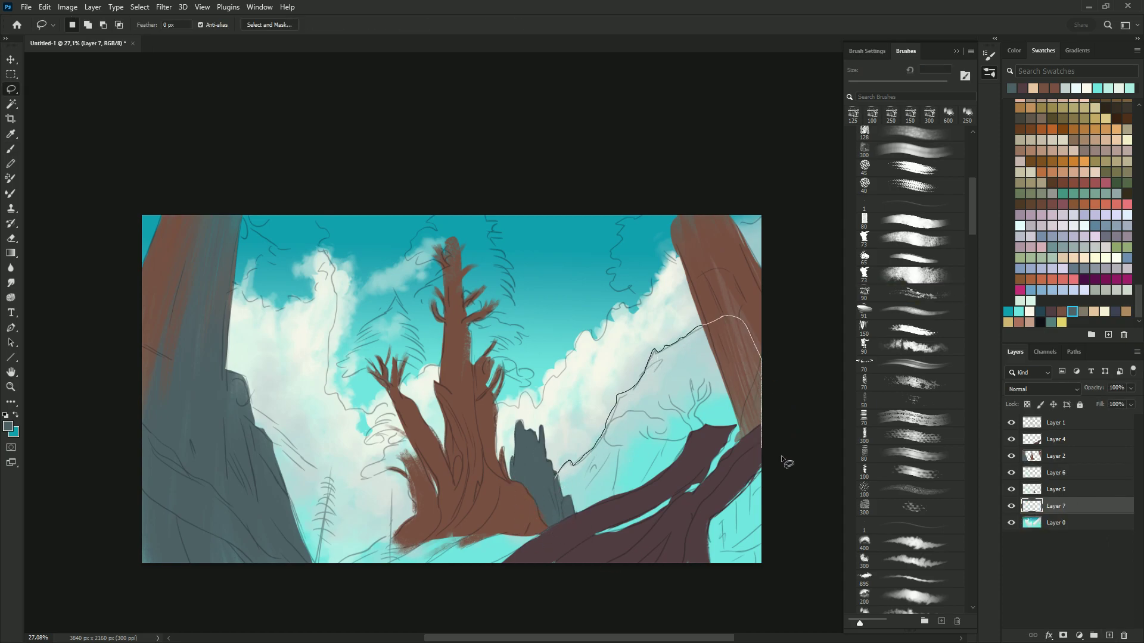
drag(781, 455, 554, 572)
key(b)
click(910, 293)
click(1051, 322)
drag(596, 417, 655, 488)
scroll(617, 464, down, 1)
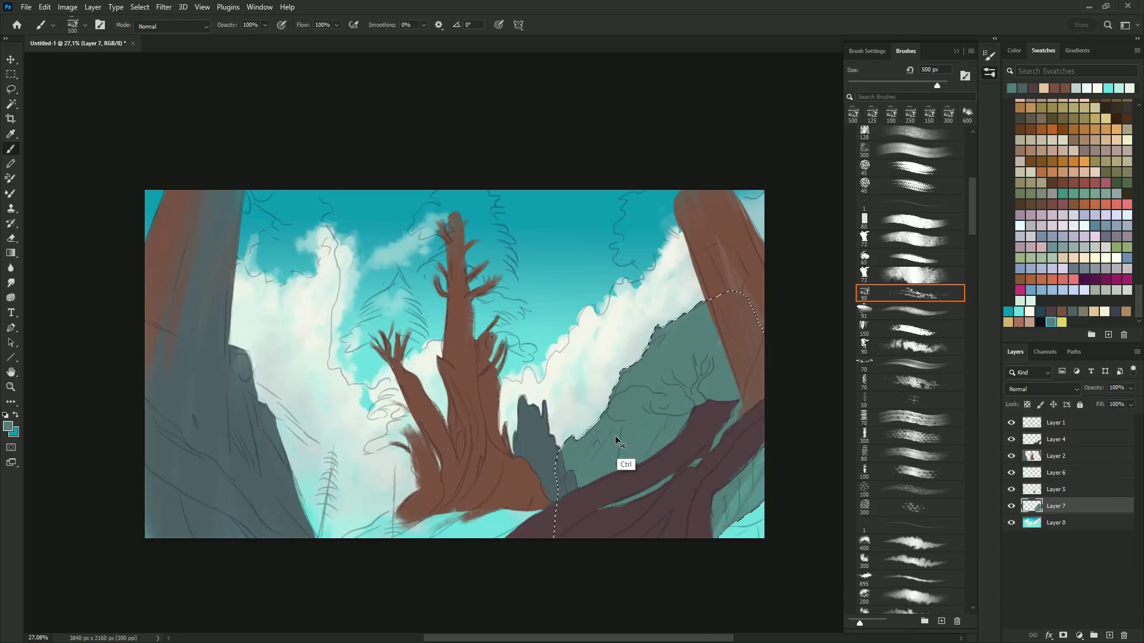
key(ctrl+d)
ctrl+click(524, 506)
alt+click(525, 506)
drag(536, 506, 457, 531)
Step: Paint a thin black pine stem on a new layer
click(1040, 322)
click(1110, 635)
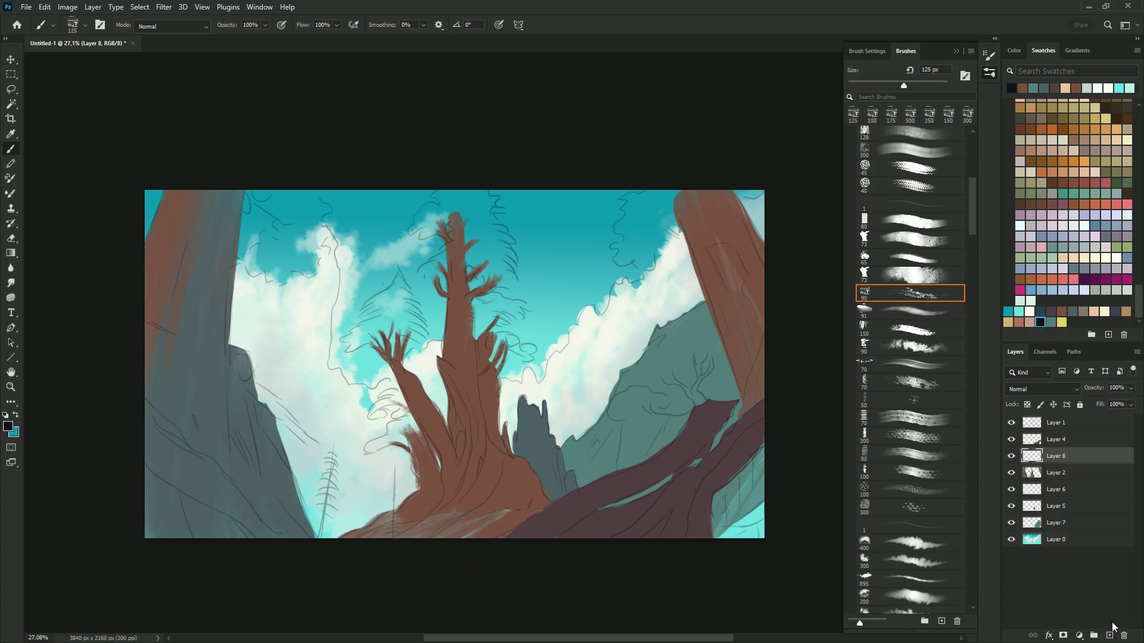
scroll(975, 238, up, 10)
click(910, 224)
drag(332, 456, 319, 525)
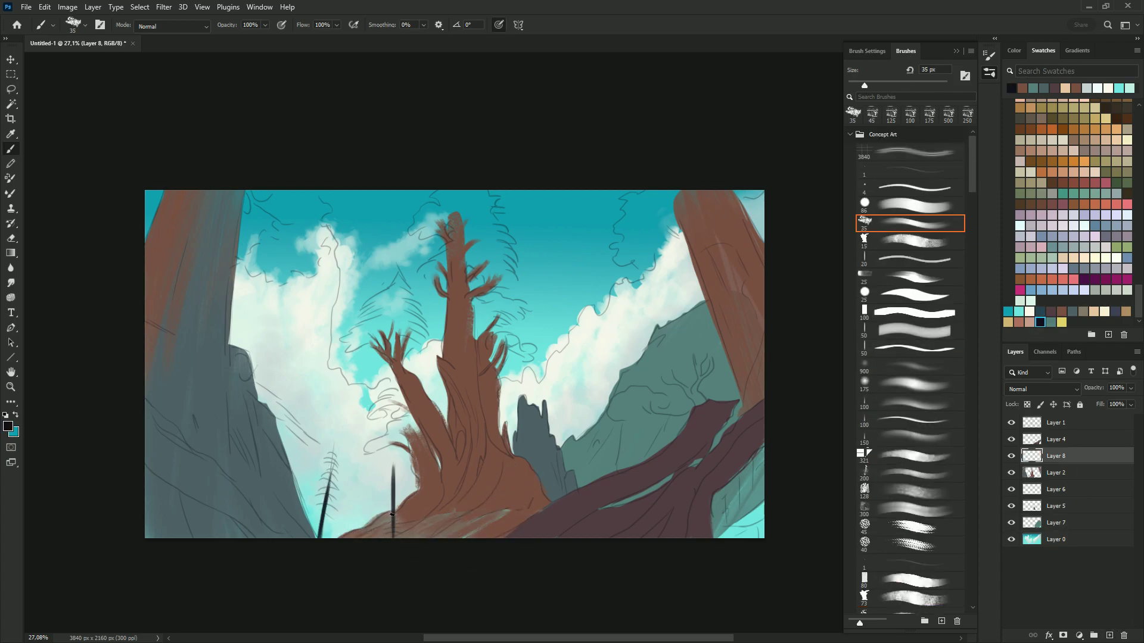
Step: Lasso a branch on the fallen log in the log's dark colour
ctrl+click(704, 441)
key(l)
mouse_move(706, 403)
mouse_down()
mouse_move(707, 354)
mouse_move(622, 411)
mouse_up()
key(b)
alt+click(718, 411)
Step: Paint a dark teal foliage crown with a leafy scatter brush on a new layer
ctrl+click(247, 211)
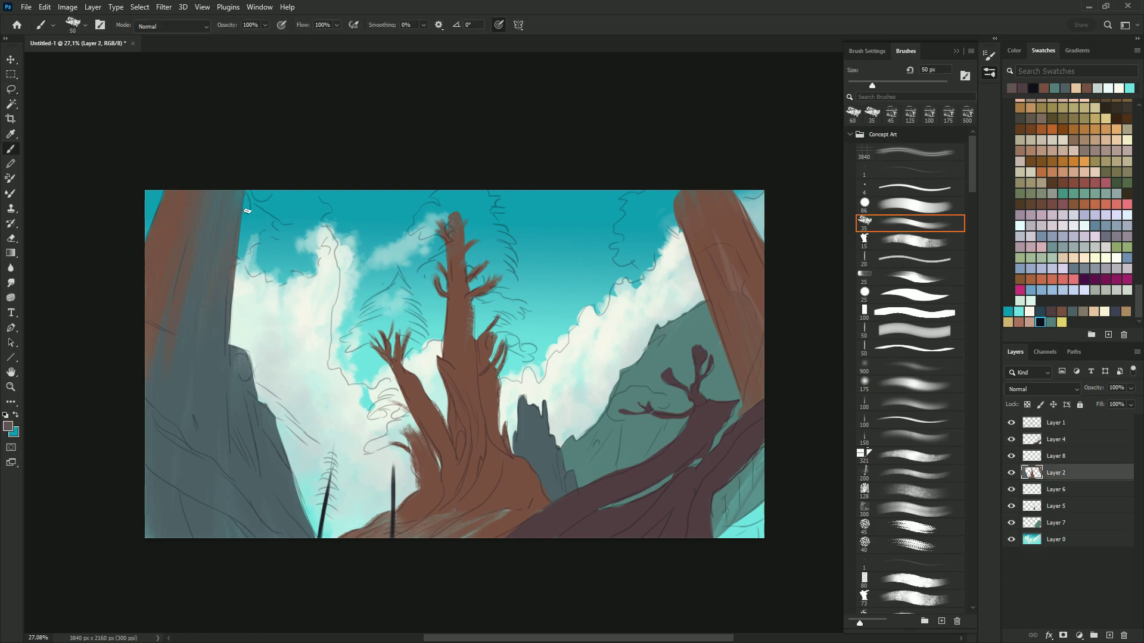
scroll(967, 239, down, 10)
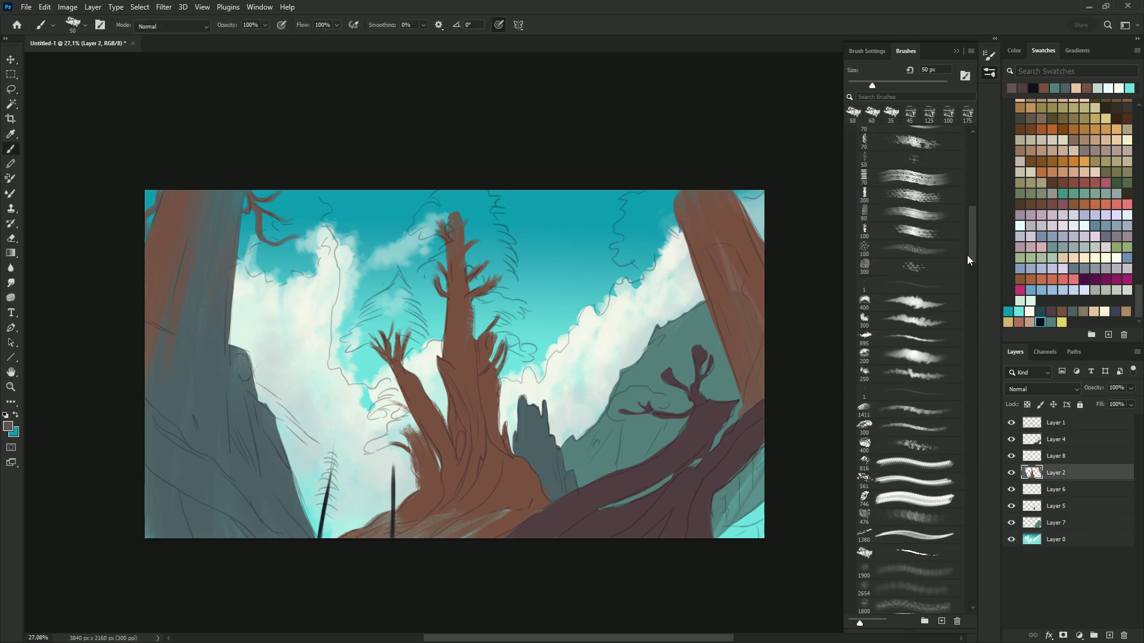
key(ctrl+shift+alt+n)
scroll(971, 271, down, 3)
click(911, 464)
click(1040, 312)
alt+click(1053, 480)
mouse_move(492, 255)
mouse_down()
mouse_move(512, 261)
mouse_move(503, 227)
mouse_move(435, 216)
mouse_up()
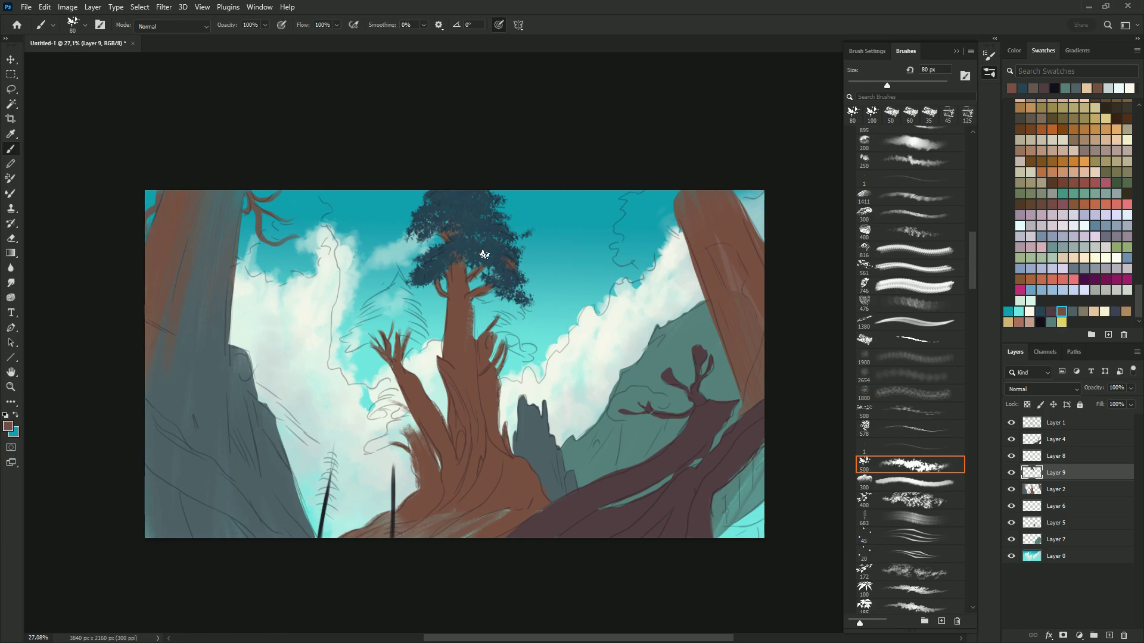
Step: Add yellow and red-orange leaves on a layer clipped to the foliage
click(1109, 635)
key(ctrl+alt+g)
alt+click(512, 284)
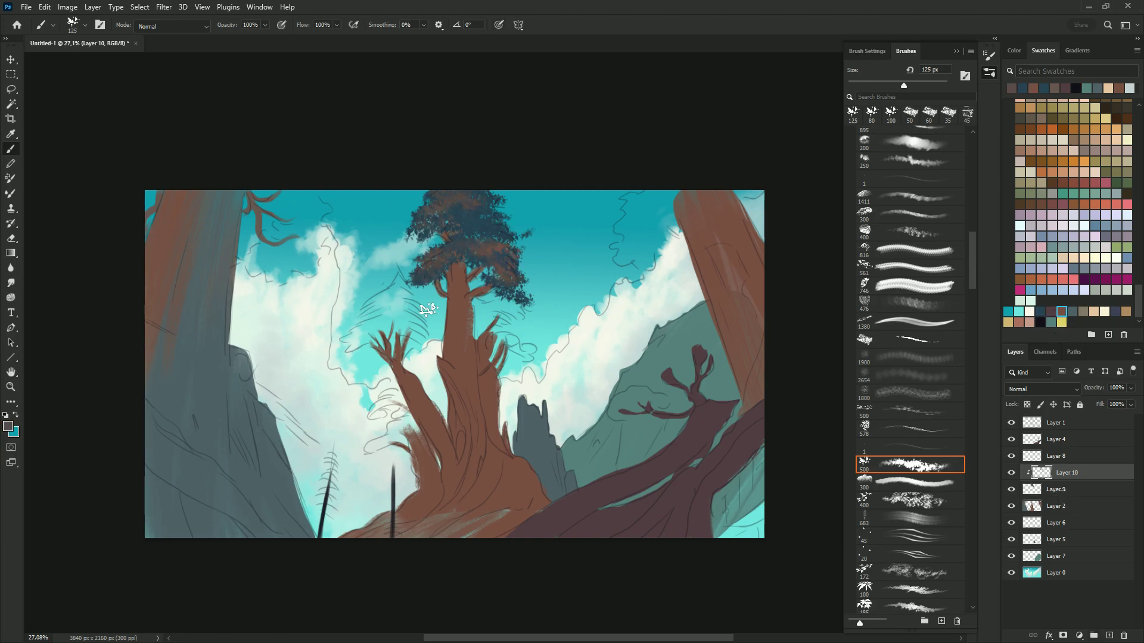
click(1062, 323)
drag(447, 185, 441, 215)
click(1062, 279)
drag(423, 279, 475, 246)
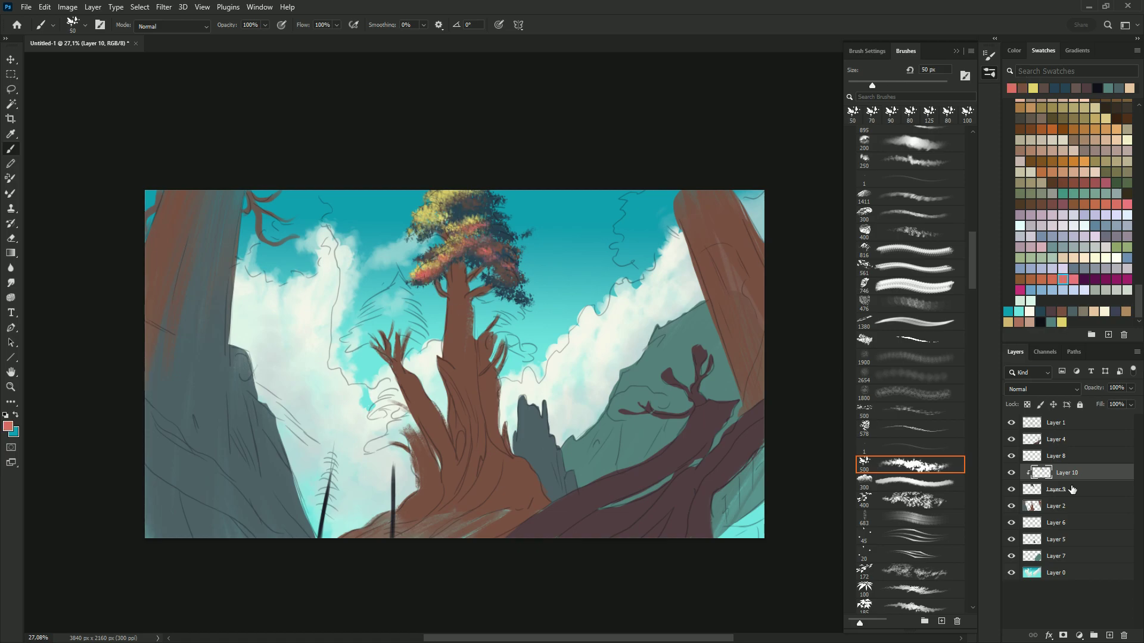
Step: Prepare a new clipped layer above the tree with a different leafy brush
alt+click(1072, 489)
click(1011, 422)
alt+click(470, 228)
click(910, 501)
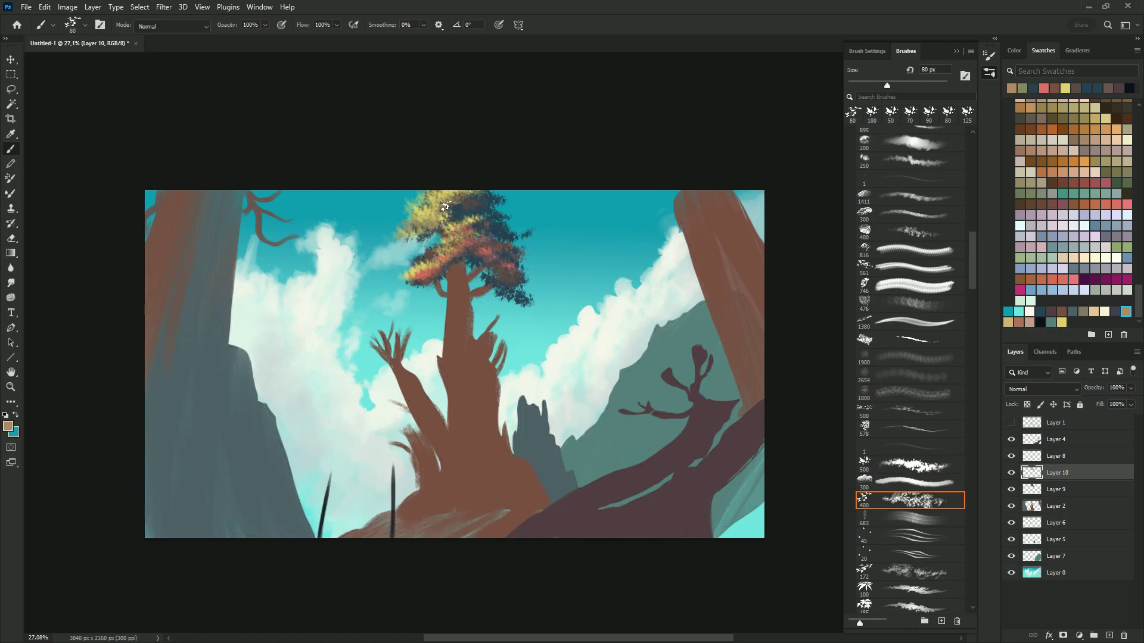
click(1055, 506)
key(ctrl+shift+alt+n)
click(1072, 312)
click(1011, 422)
click(910, 339)
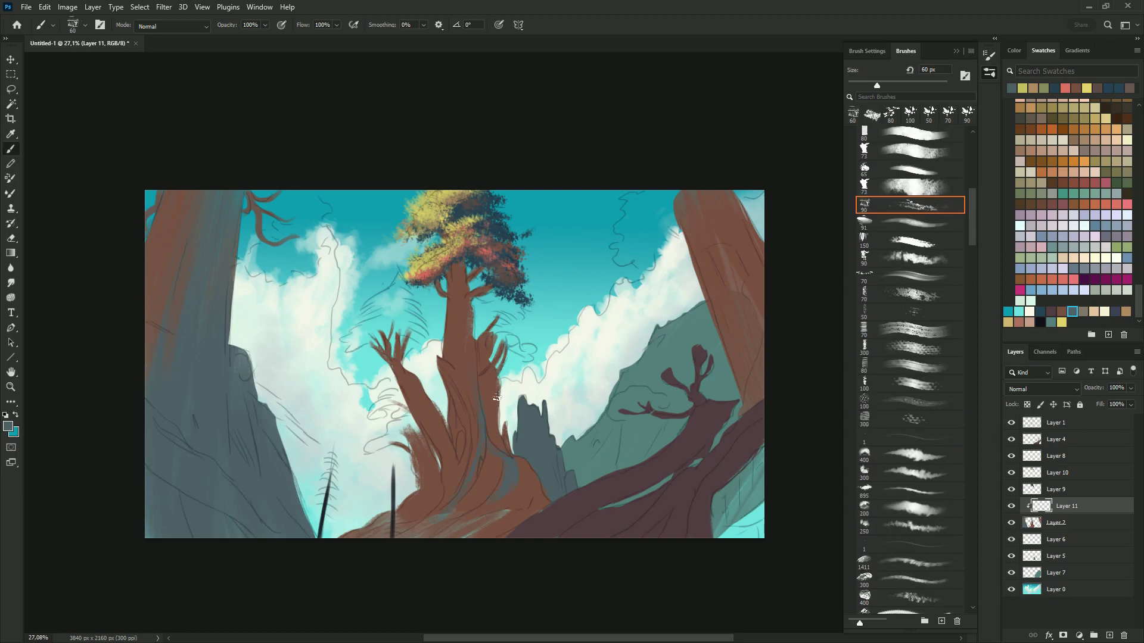
Step: Paint dark shadow streaks down the trunk with a thin brush
drag(973, 219, 973, 181)
click(910, 169)
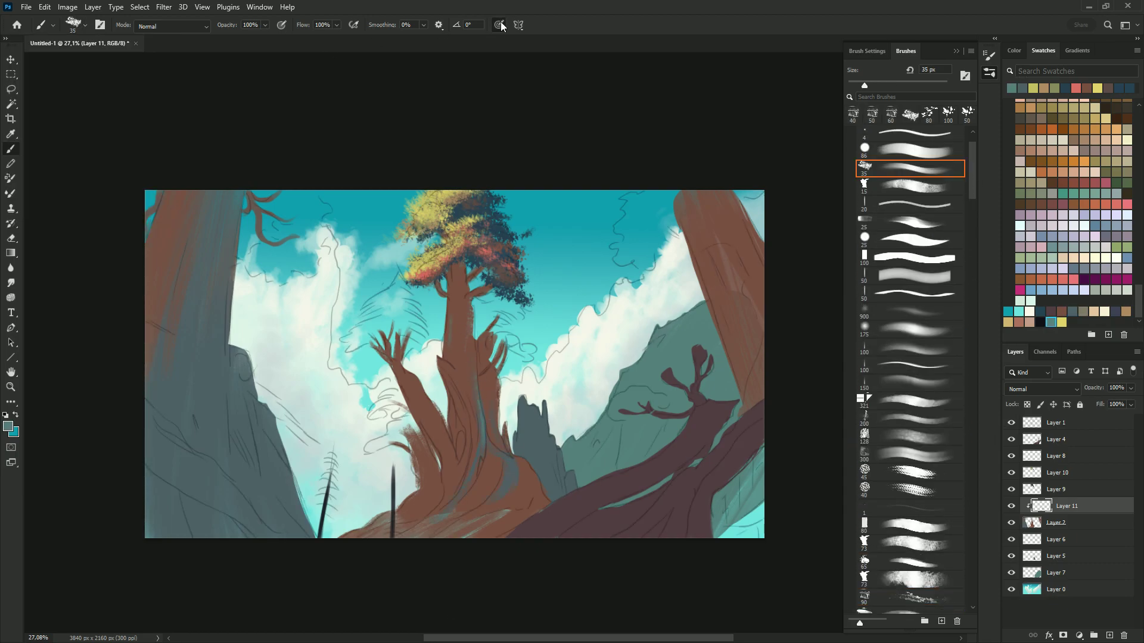
click(1050, 310)
drag(483, 428, 498, 408)
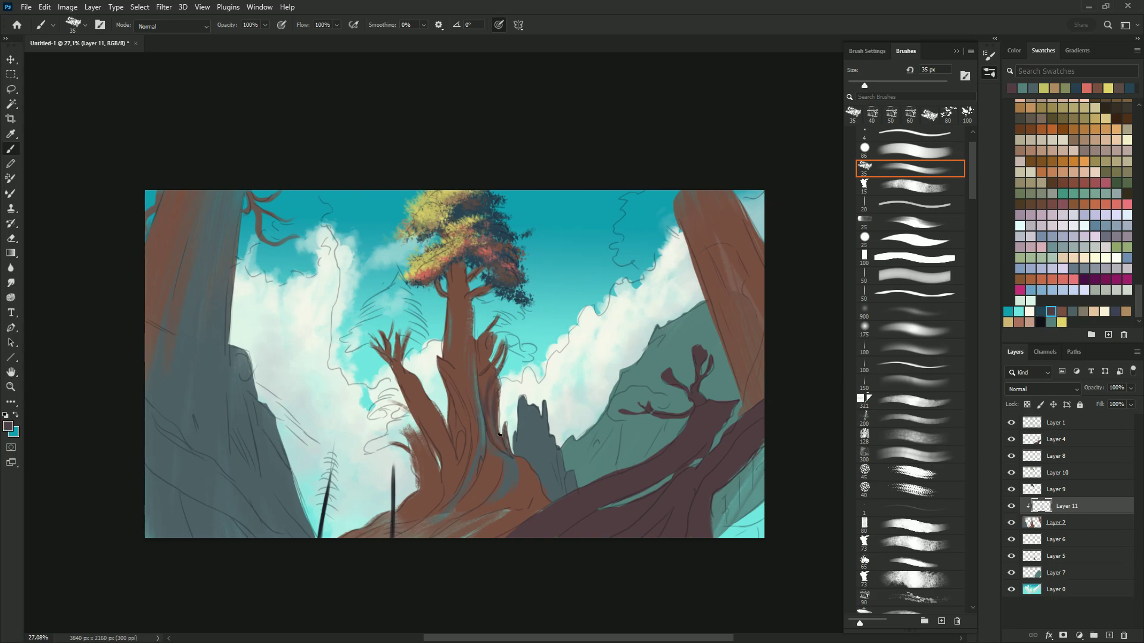
drag(498, 459, 508, 497)
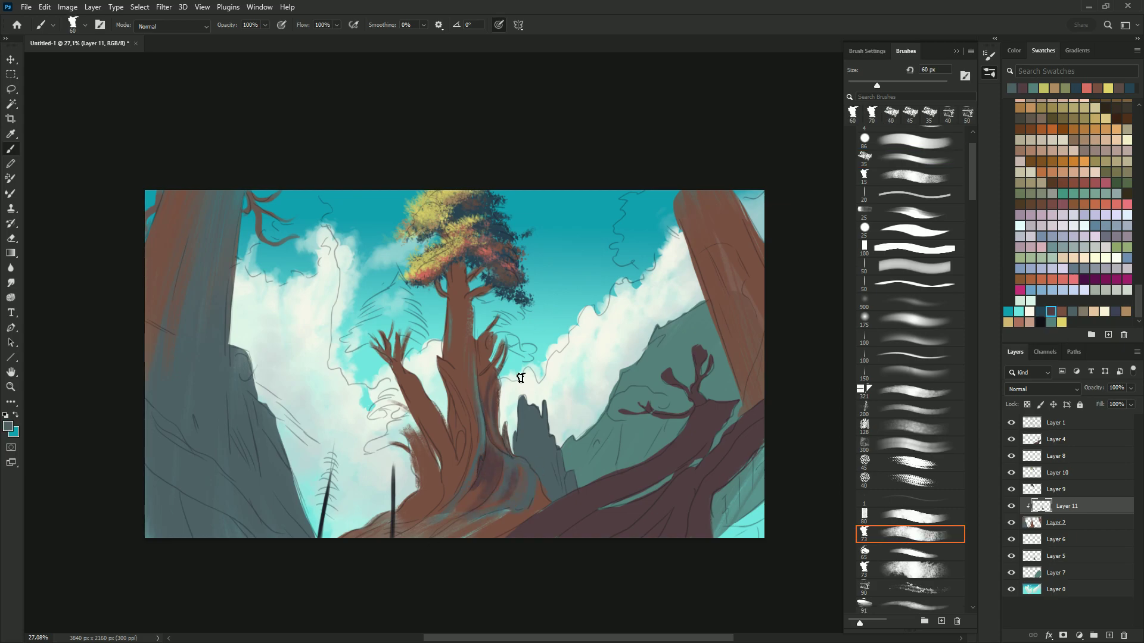
Step: Sample the trunk brown and add a small darker-brown stroke on the upper trunk
key(bracketleft)
key(bracketleft)
key(bracketleft)
key(ctrl+comma)
click(1073, 312)
key(bracketright)
key(bracketright)
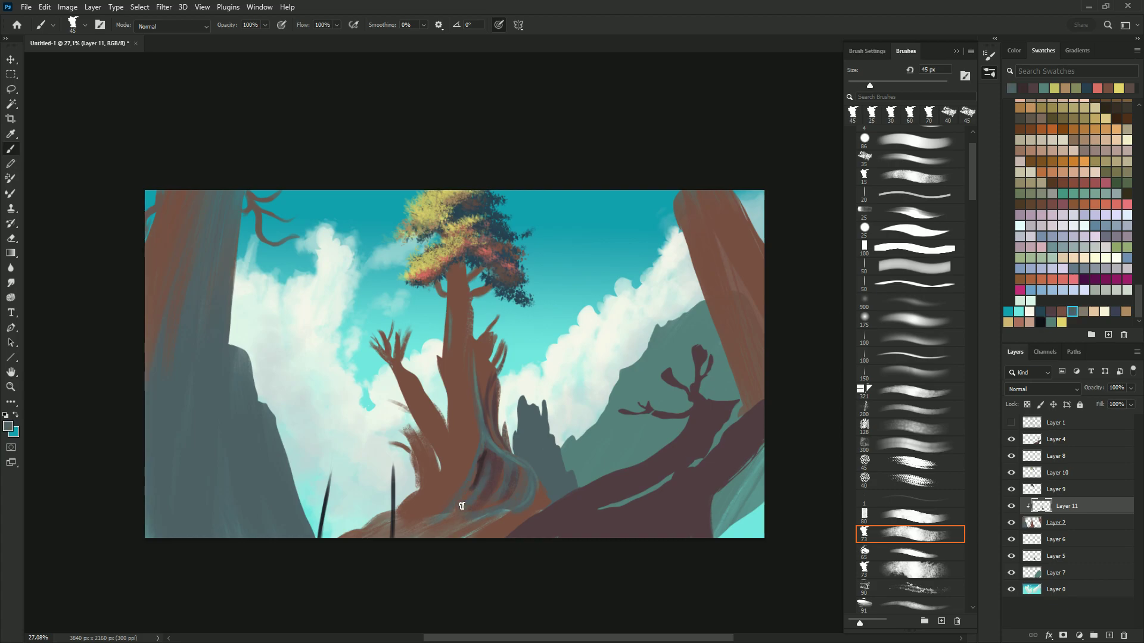
alt+click(464, 379)
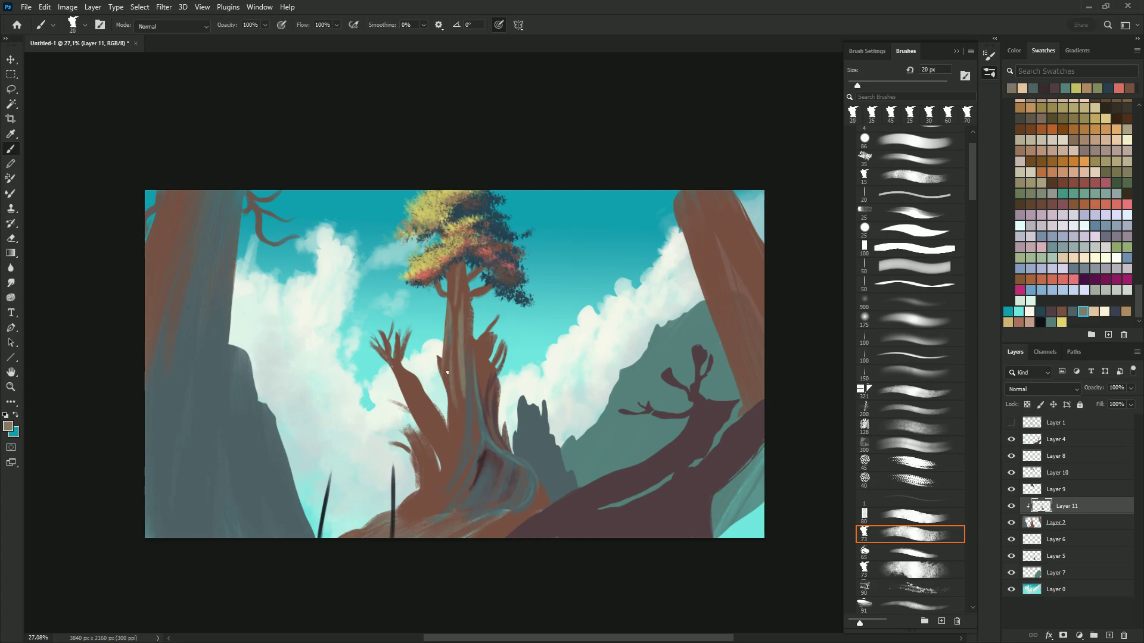
alt+click(447, 372)
drag(445, 369, 437, 357)
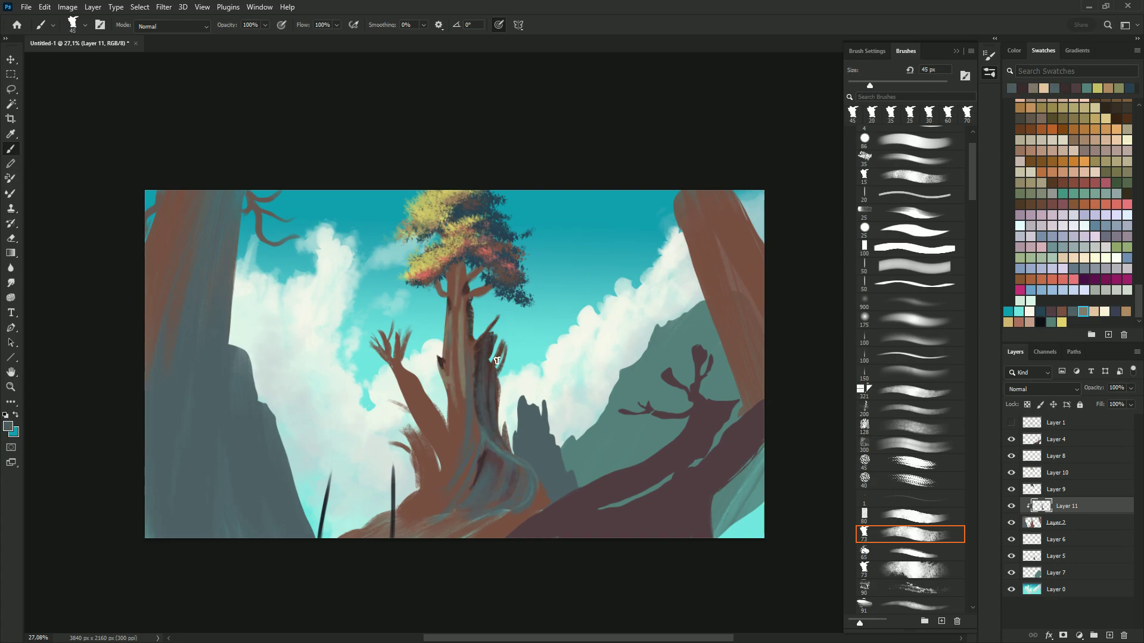
Step: Add a faint grey-brown streak, then darken the trunk's left side with dark strokes
alt+click(461, 399)
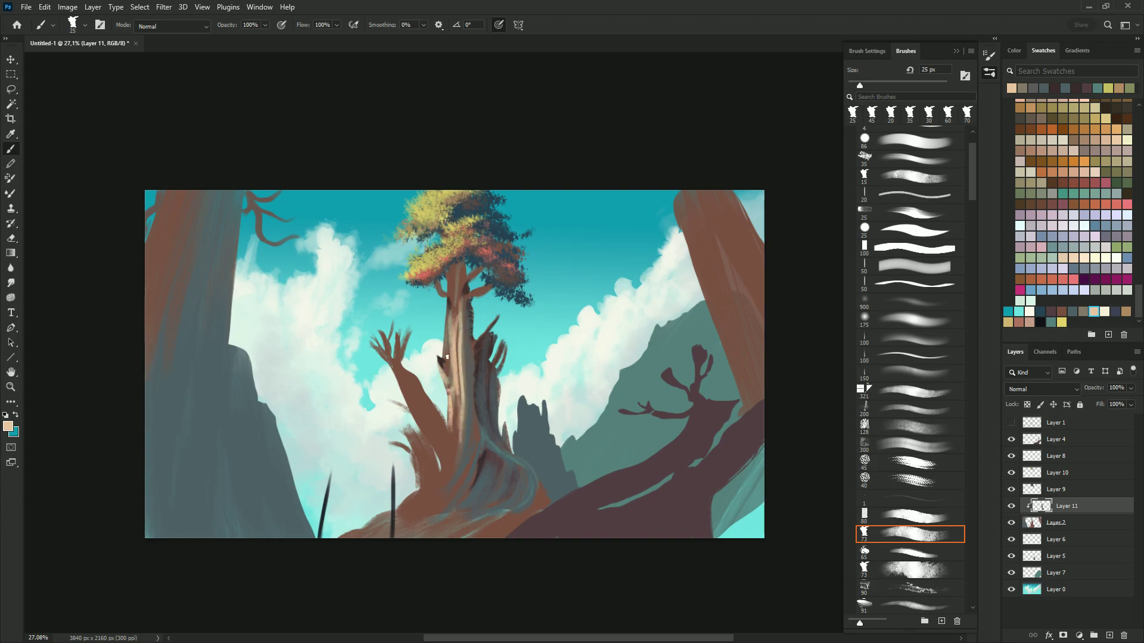
alt+click(490, 336)
drag(468, 364, 468, 426)
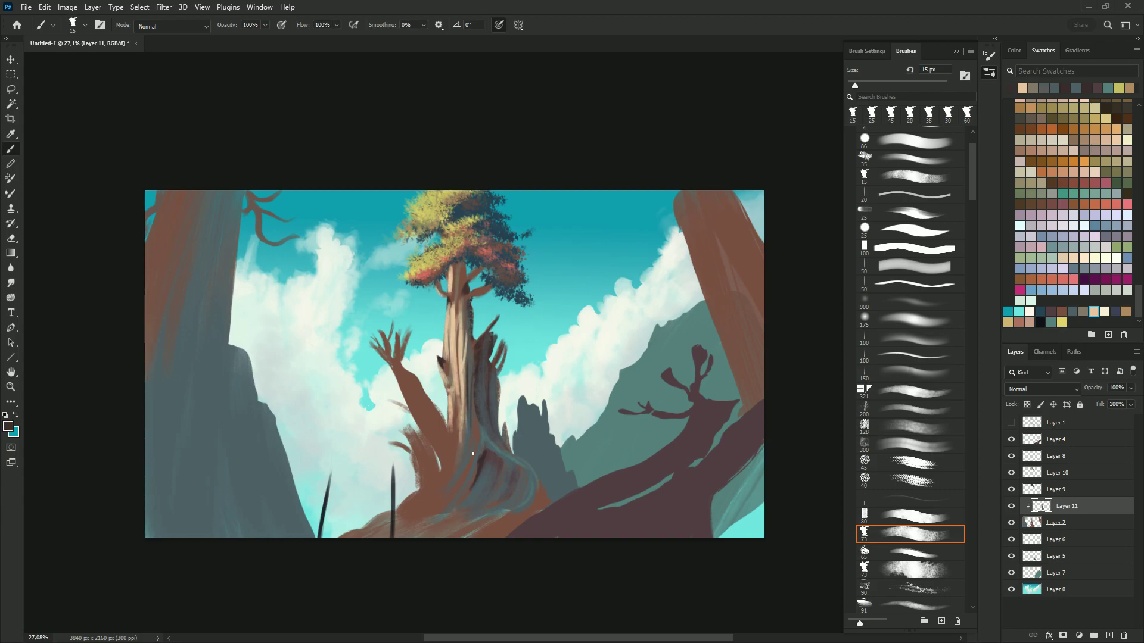
alt+click(466, 335)
key(bracketright)
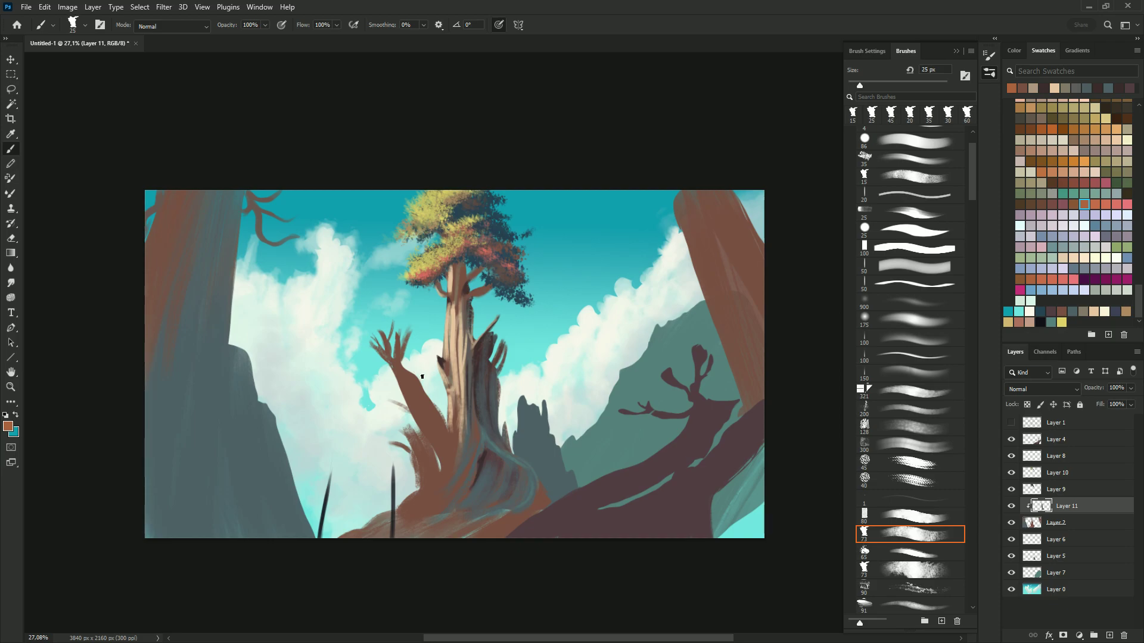
alt+click(459, 388)
drag(453, 394, 472, 423)
mouse_move(456, 462)
mouse_down()
mouse_move(422, 391)
mouse_move(447, 423)
mouse_up()
Step: Add a small dark teal stroke near the trunk base on the shading layer
key(l)
key(alt+bracketleft)
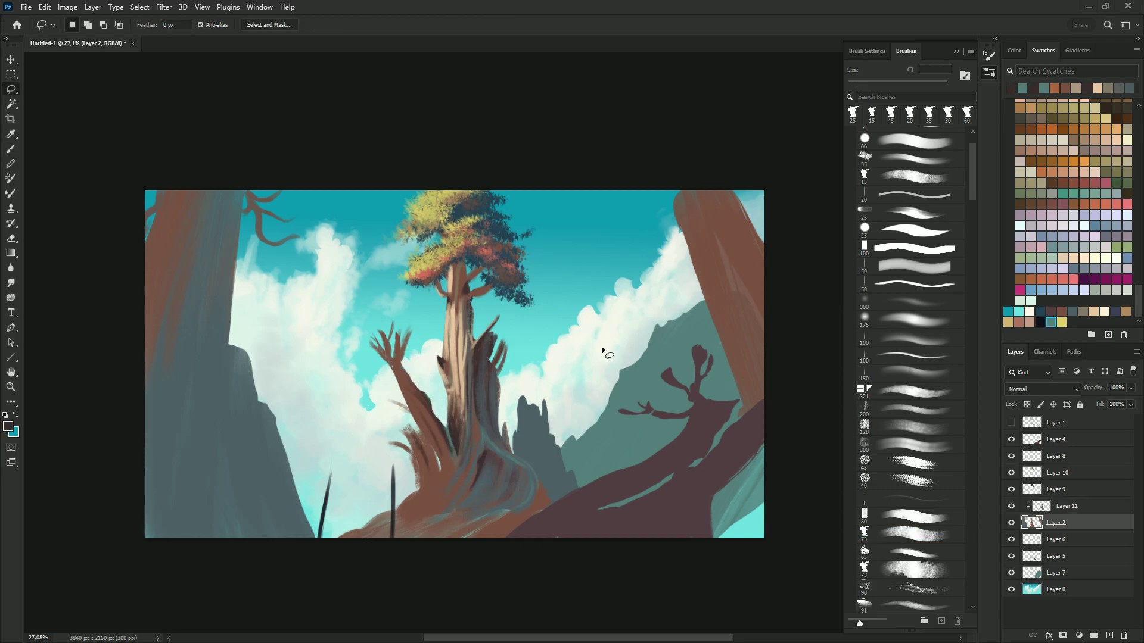
key(b)
key(alt+bracketright)
click(1065, 198)
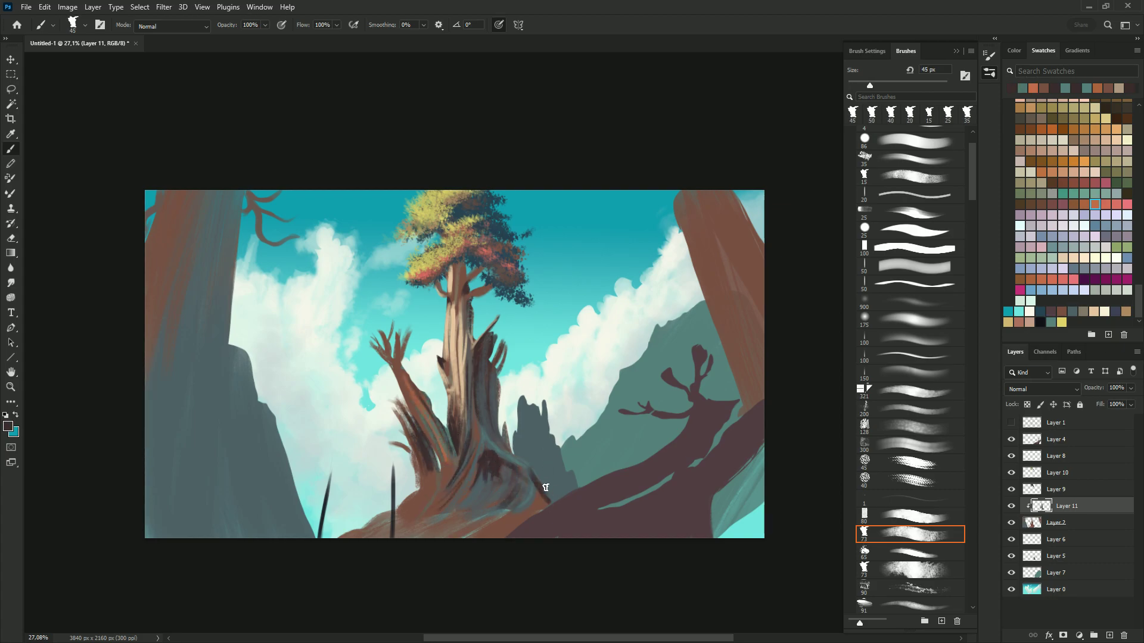
key(bracketleft)
key(bracketleft)
drag(545, 490, 527, 506)
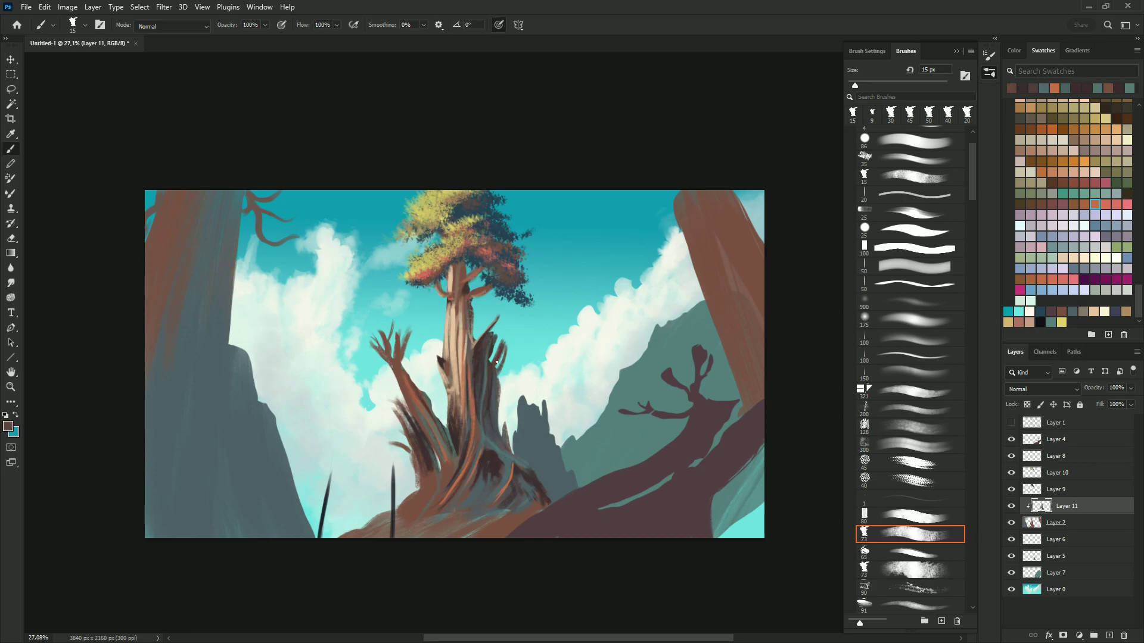
Step: On Layer 9, paint dark teal leaf clumps on the central tree and lower-left branch
click(1060, 489)
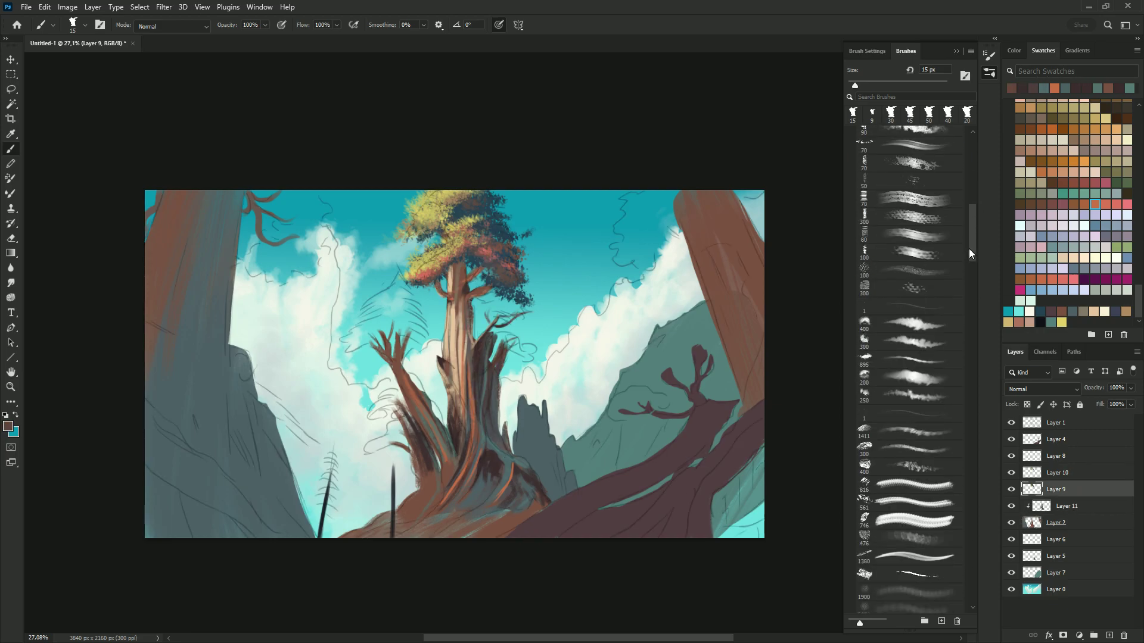
drag(972, 186, 969, 249)
click(911, 517)
alt+click(527, 268)
drag(506, 316, 565, 304)
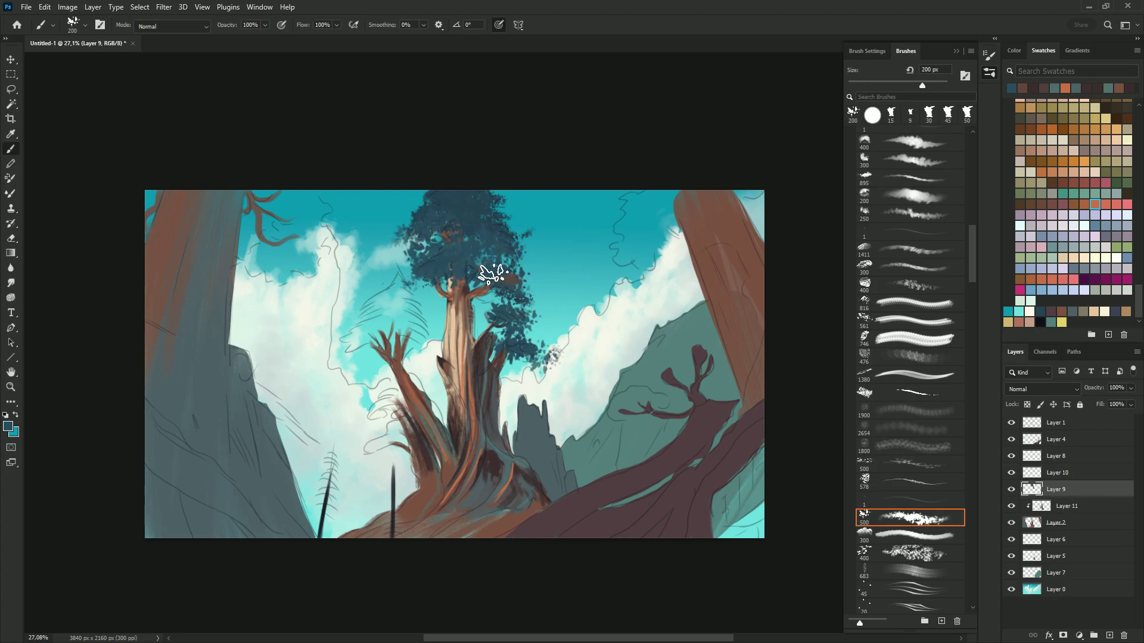
key(bracketleft)
key(bracketleft)
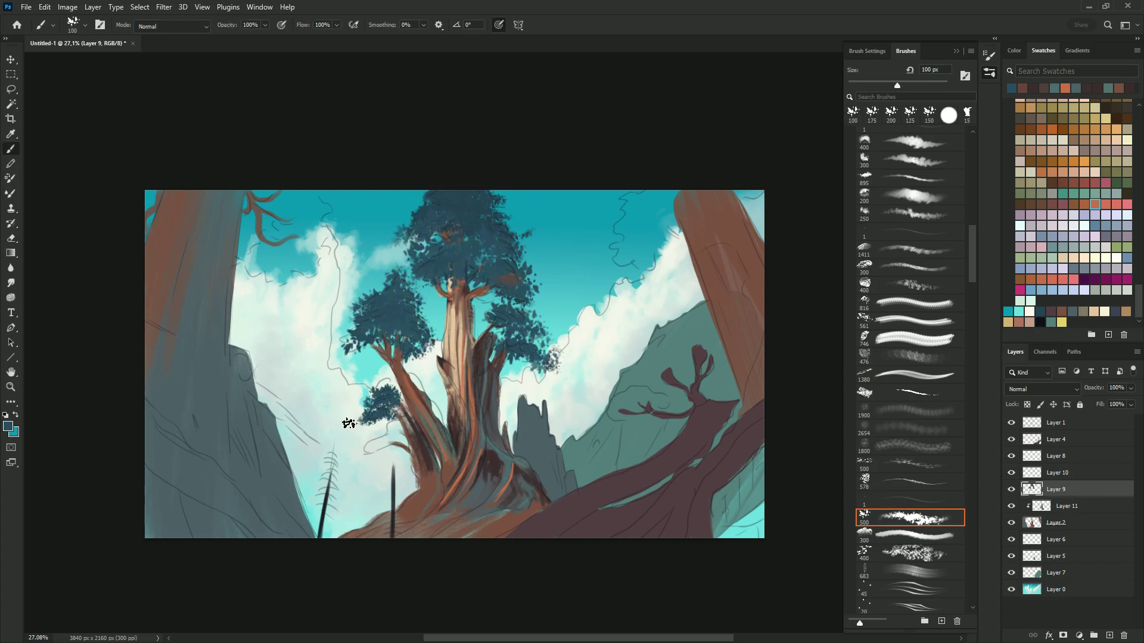
drag(396, 388, 383, 463)
Step: Paint large dark teal foliage in both upper corners and two strokes across the left cliff
key(bracketright)
key(bracketright)
key(bracketright)
drag(626, 250, 709, 209)
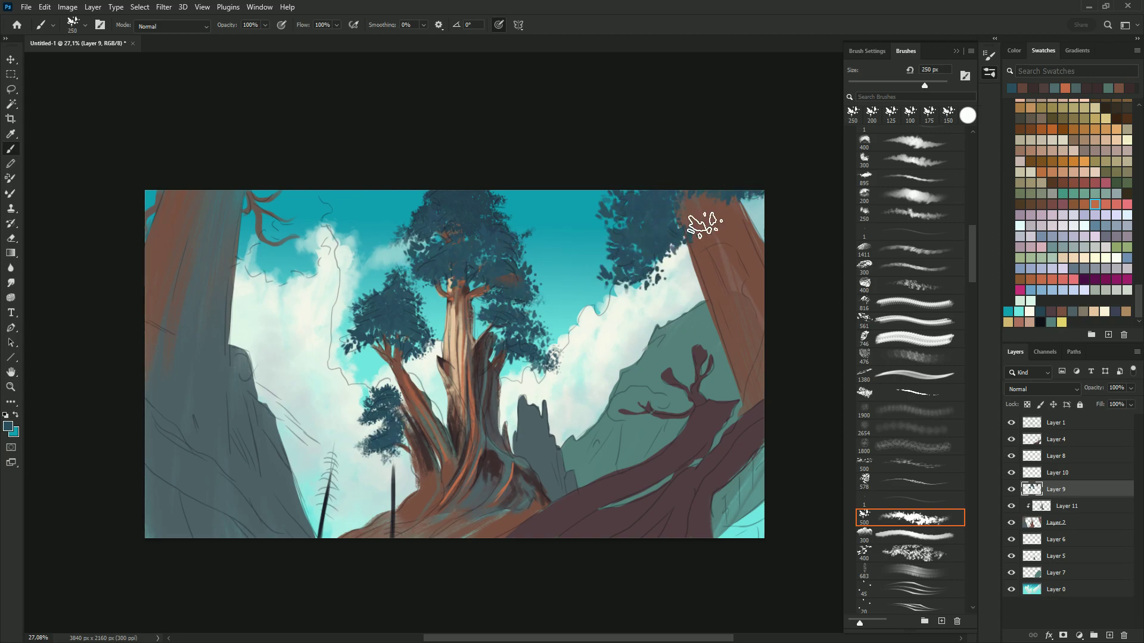
drag(256, 251, 339, 262)
key(bracketleft)
key(bracketleft)
key(bracketleft)
drag(190, 442, 298, 535)
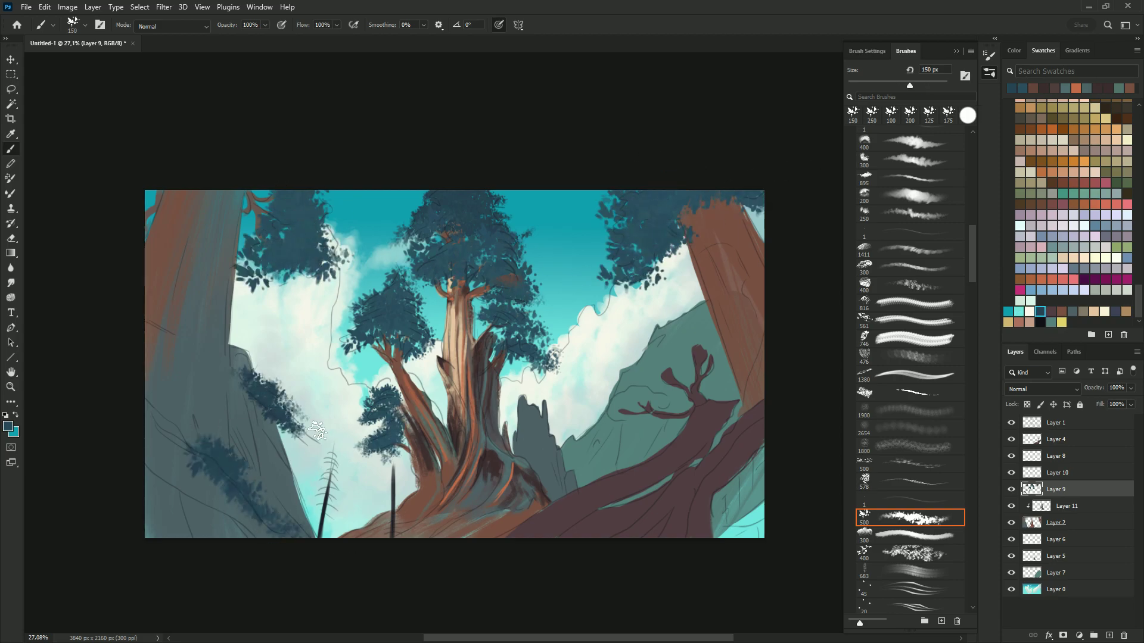
drag(237, 337, 321, 454)
Step: Darken the foliage beside the lower-left branch, clear the selection, and make Layer 10 active
key(l)
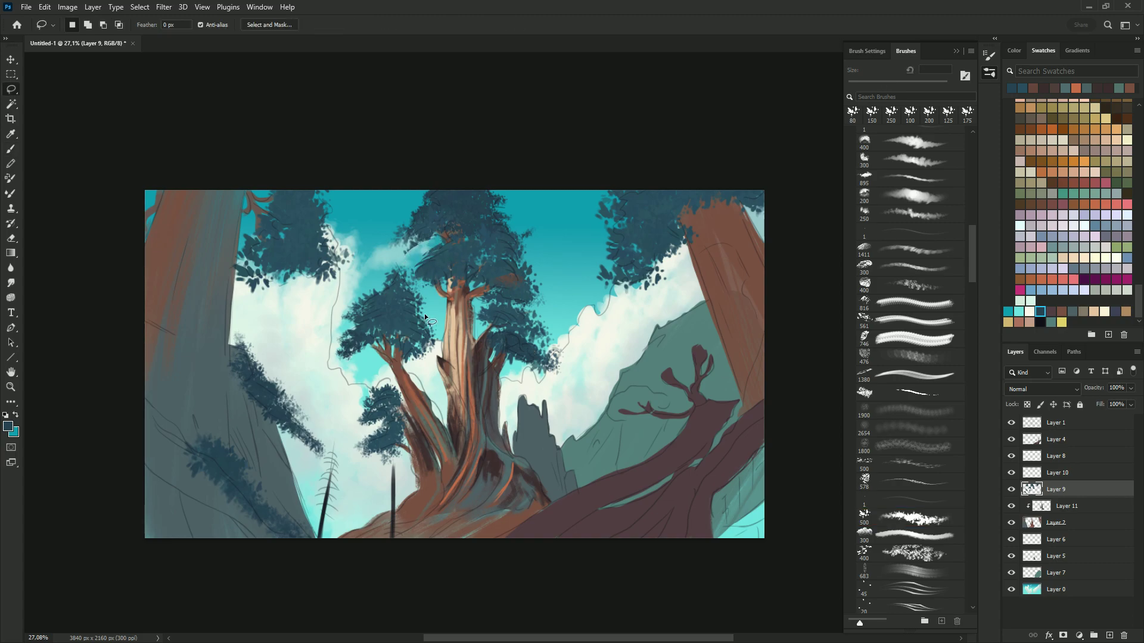
key(b)
drag(358, 333, 417, 340)
key(l)
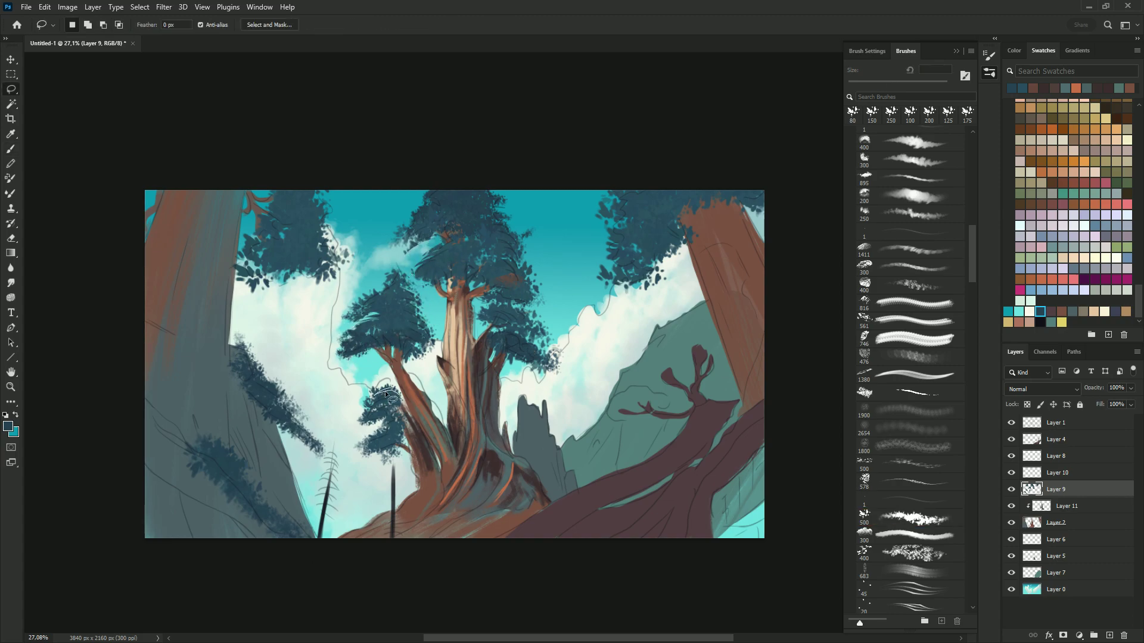
key(ctrl+d)
key(b)
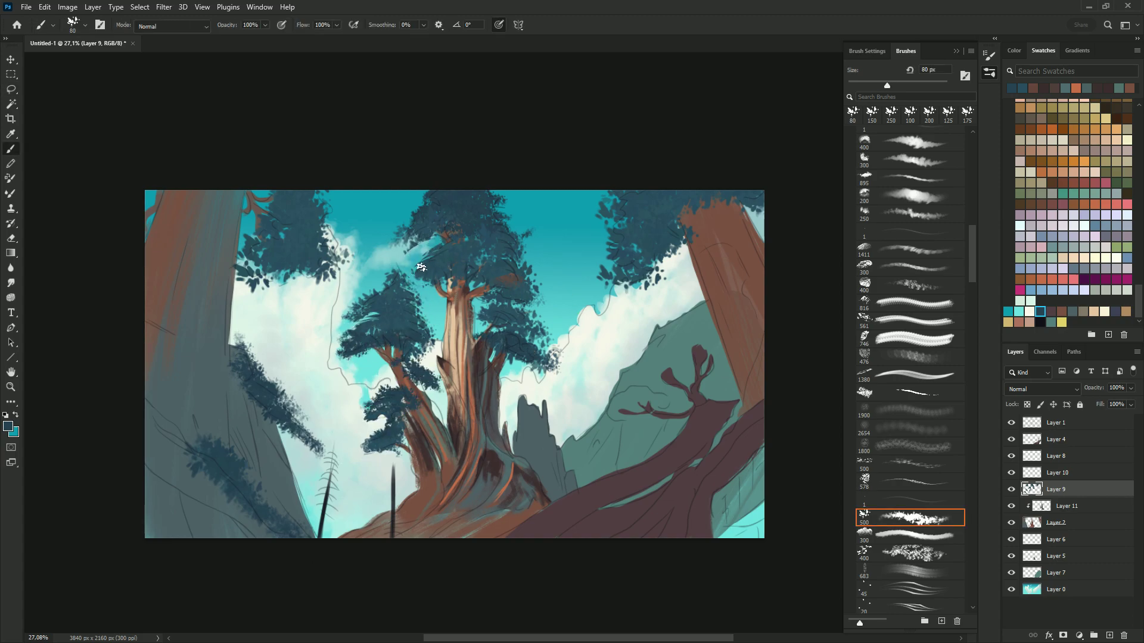
key(l)
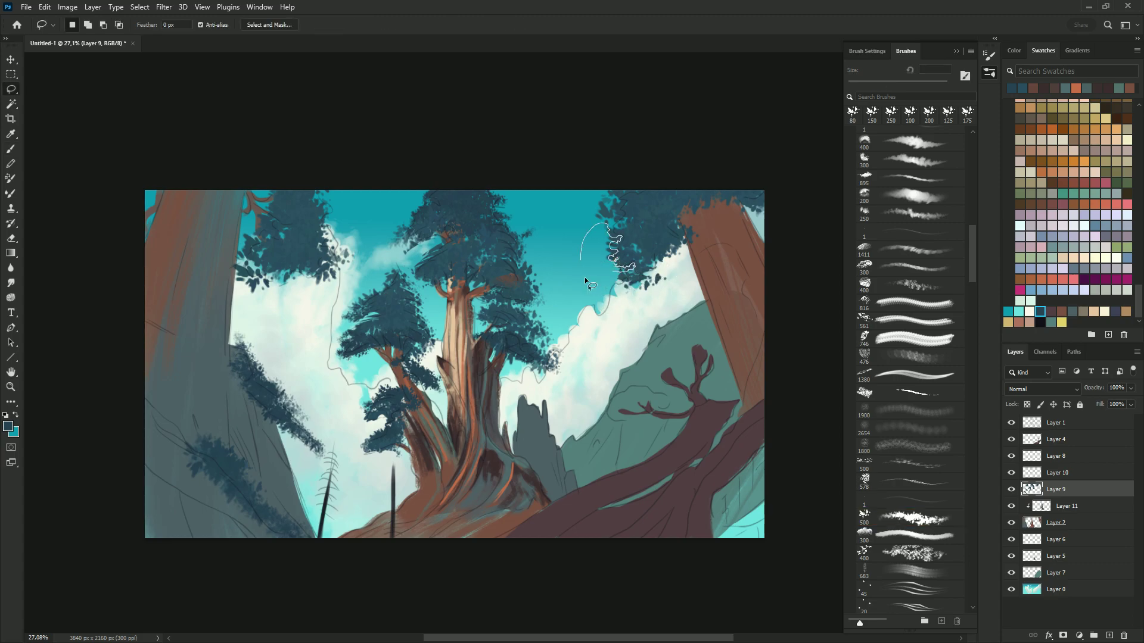
click(1055, 473)
Step: Clip Layer 10 to the foliage and paint golden highlights on the treetop
key(b)
key(ctrl+alt+g)
alt+click(509, 275)
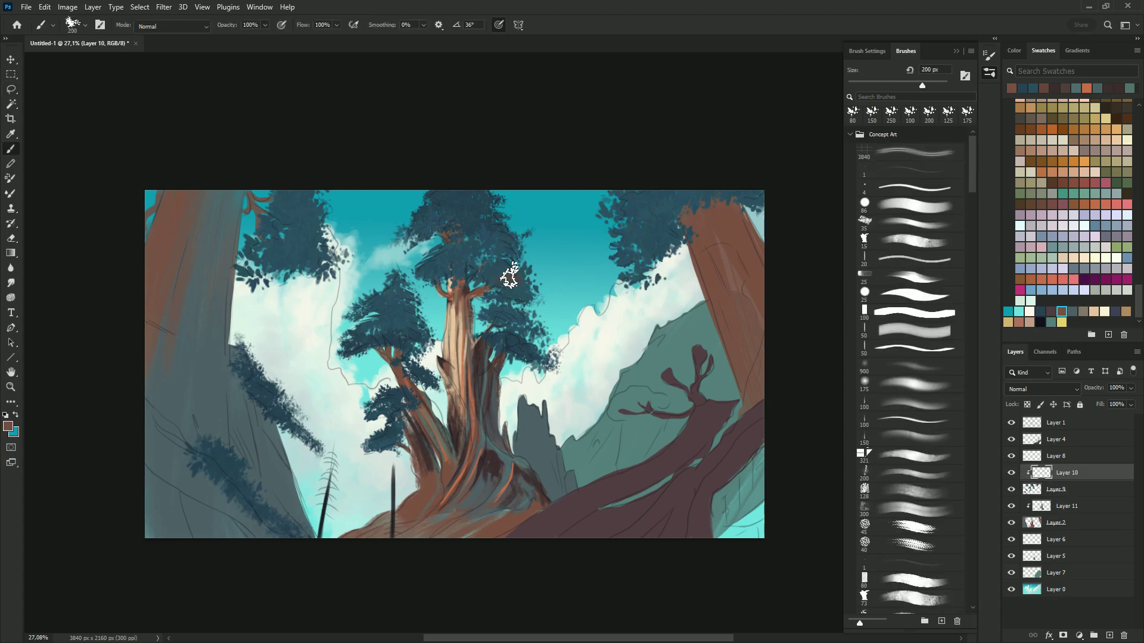
key(bracketleft)
key(bracketleft)
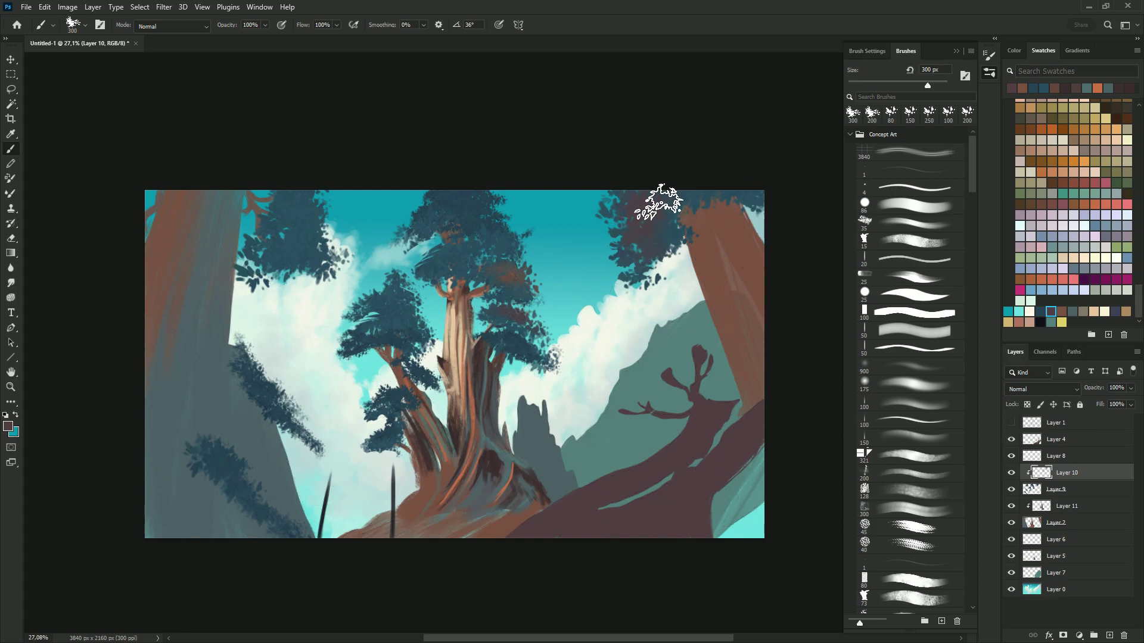
mouse_move(412, 227)
mouse_down()
mouse_move(453, 197)
mouse_move(477, 217)
mouse_up()
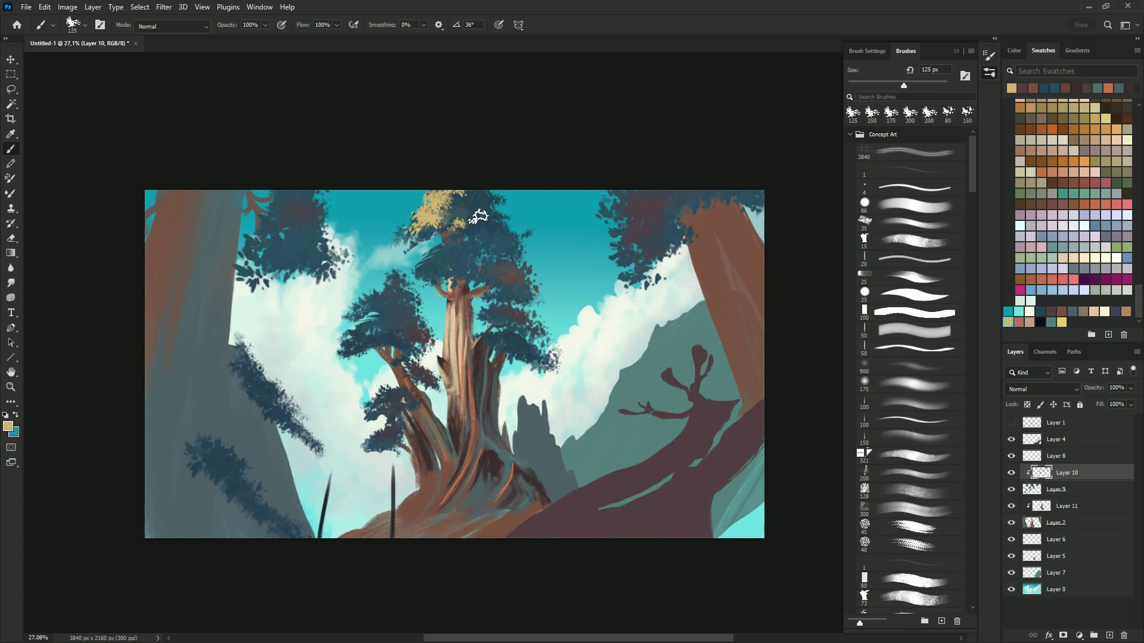
mouse_move(429, 274)
mouse_down()
mouse_move(471, 227)
mouse_move(507, 221)
mouse_up()
Step: Add golden leaf highlights to the left tree's foliage with a different leaf brush
scroll(909, 358, down, 15)
click(910, 535)
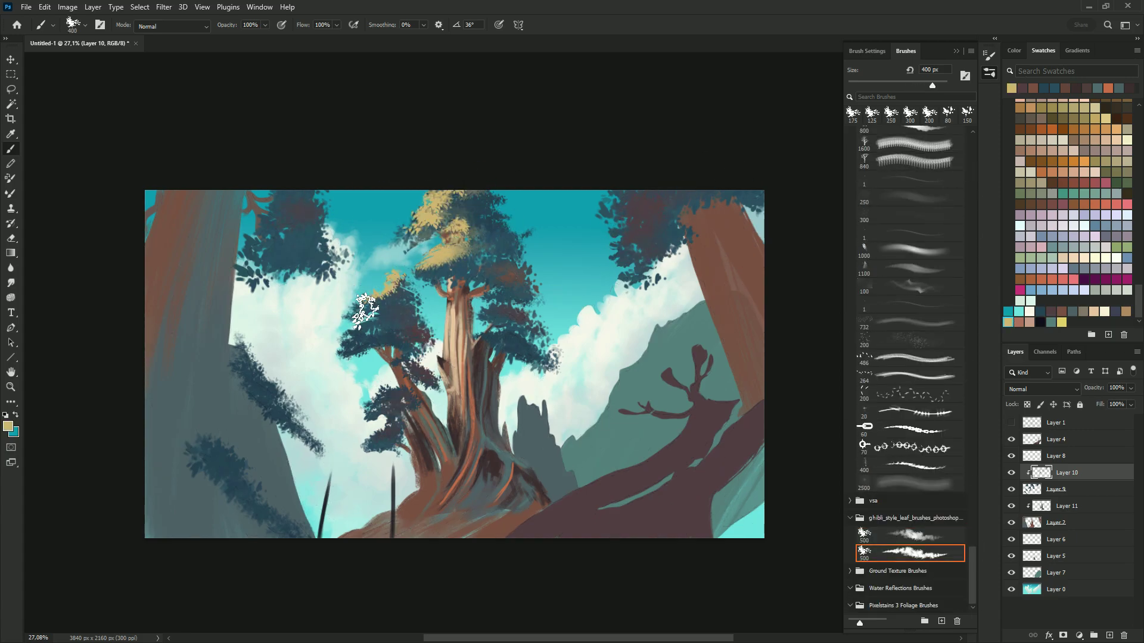
drag(369, 322, 334, 337)
mouse_move(384, 295)
mouse_down()
mouse_move(370, 315)
mouse_move(390, 327)
mouse_move(382, 301)
mouse_up()
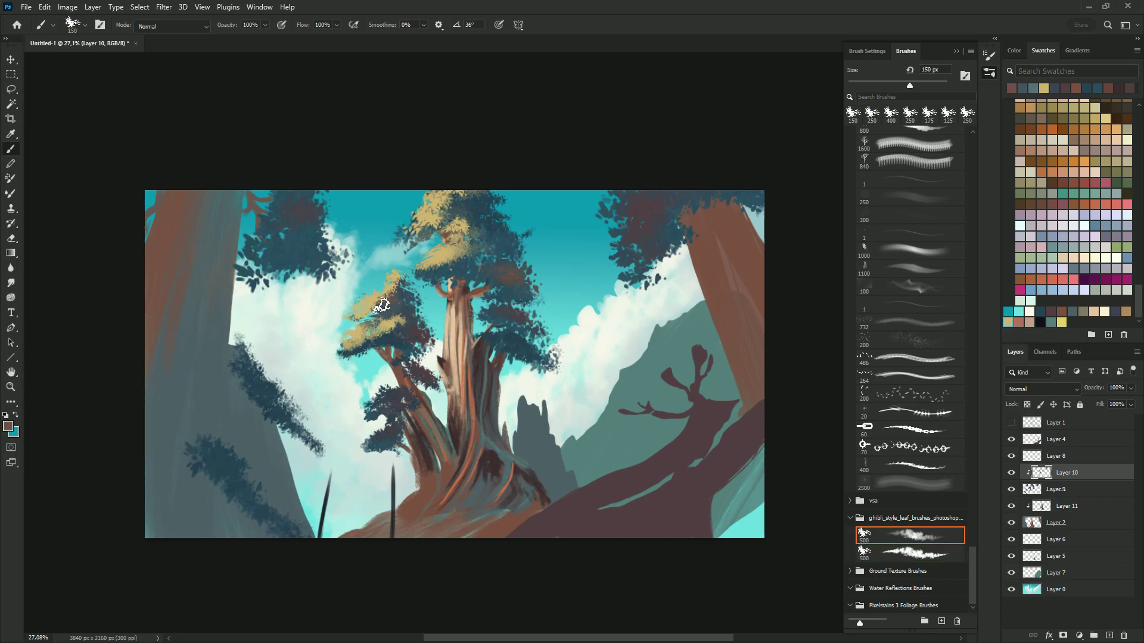
mouse_move(394, 351)
mouse_down()
mouse_move(372, 400)
mouse_move(375, 444)
mouse_up()
Step: Erase stray teal foliage specks near the cloud and trunk on Layer 9
key(e)
key(alt+bracketleft)
drag(545, 381, 512, 325)
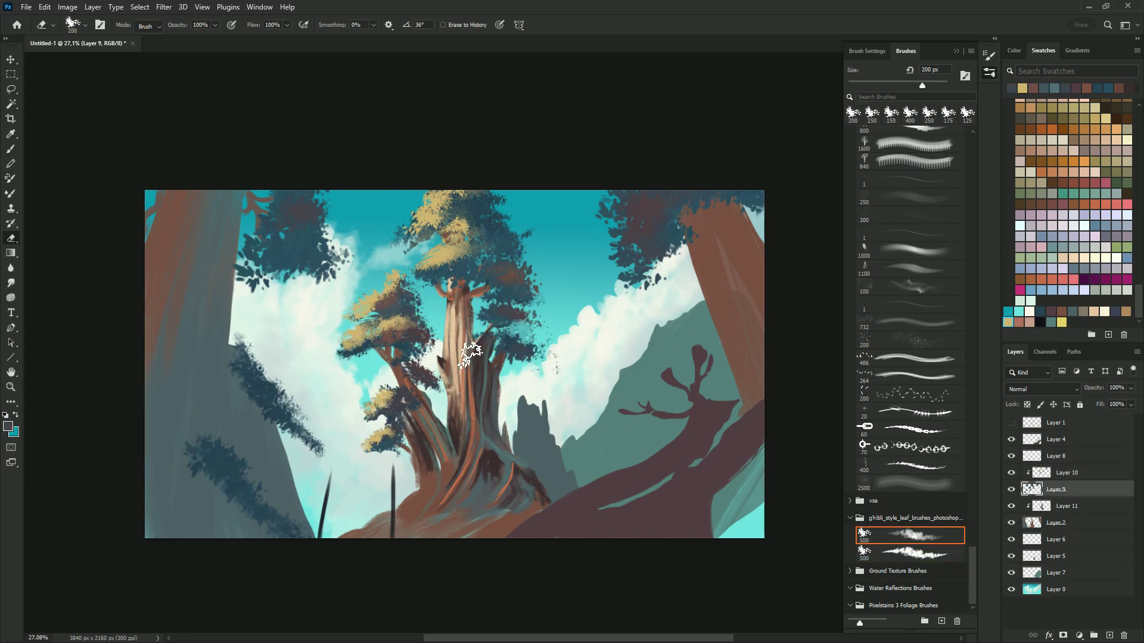
drag(536, 280, 548, 250)
key(b)
drag(435, 262, 462, 298)
key(alt+bracketright)
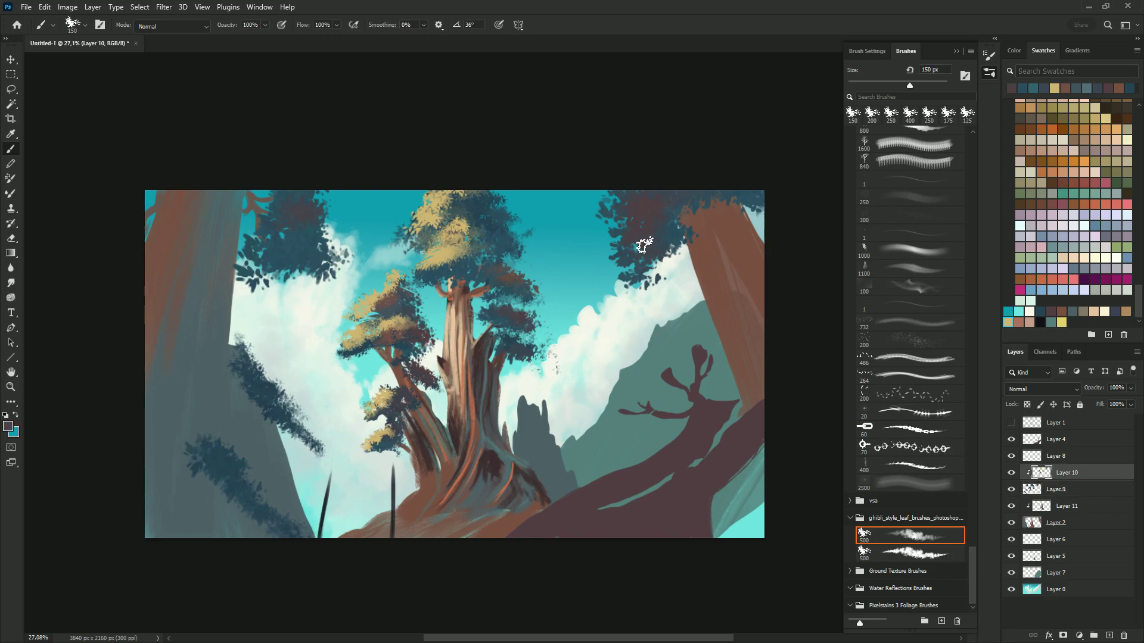
Step: Add golden leaves upper right, repaint teal upper left, and brown accents on the crown
drag(599, 259, 636, 235)
alt+click(273, 315)
key(bracketright)
key(bracketright)
key(bracketright)
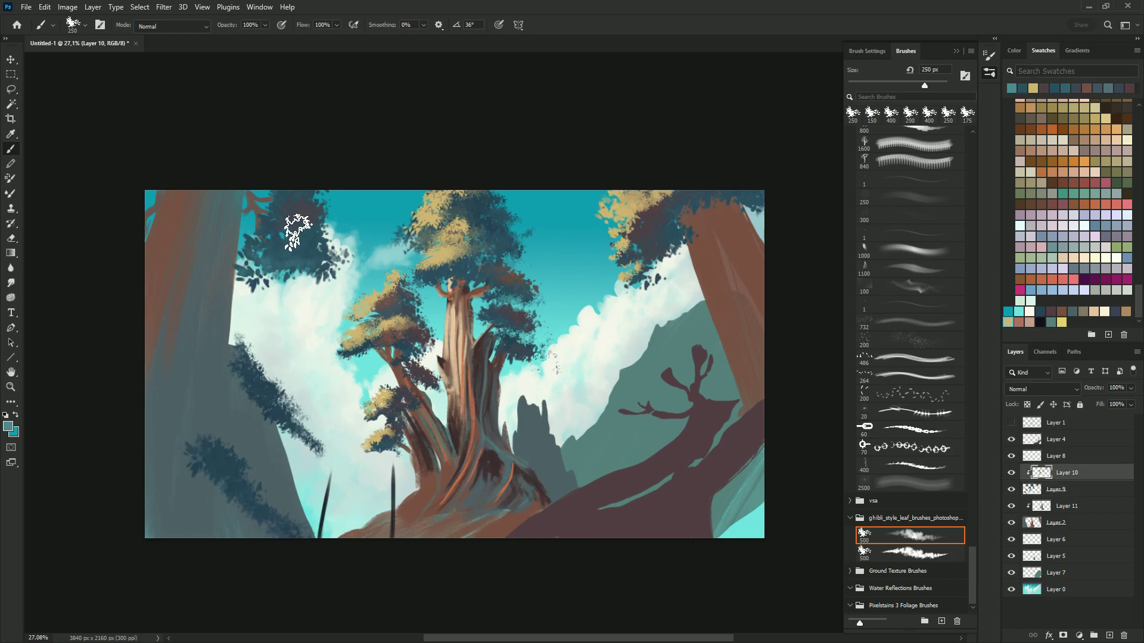
drag(299, 236, 345, 244)
alt+click(460, 301)
key(bracketleft)
mouse_move(453, 202)
mouse_down()
mouse_move(468, 197)
mouse_move(465, 241)
mouse_up()
Step: Outline a small foliage patch, then flip the canvas horizontally
alt+click(438, 268)
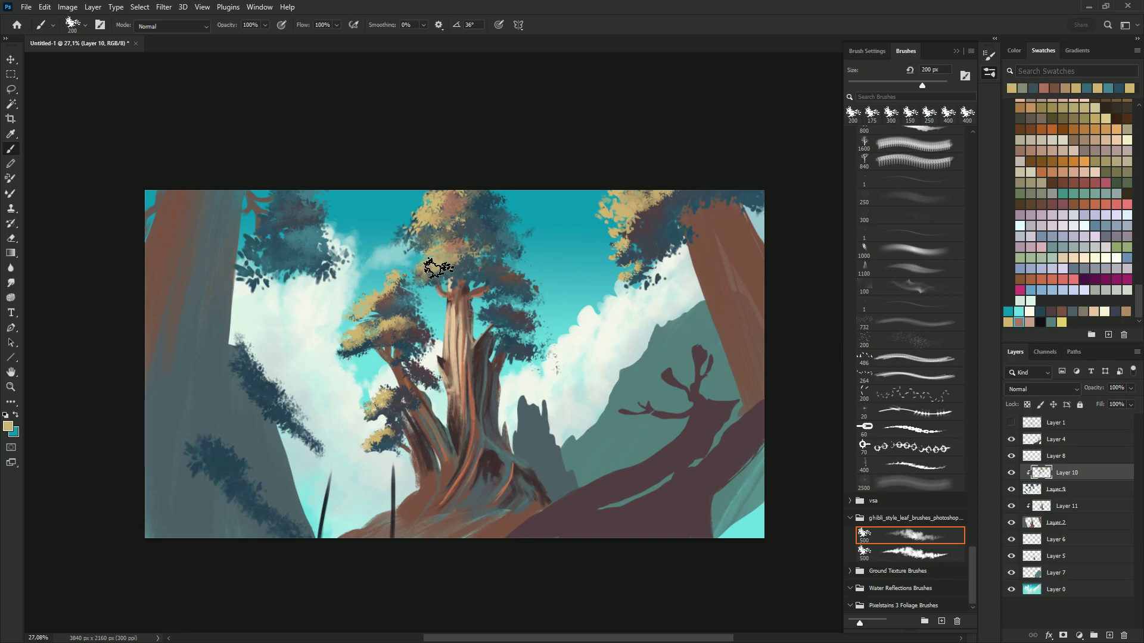
ctrl+click(417, 322)
key(l)
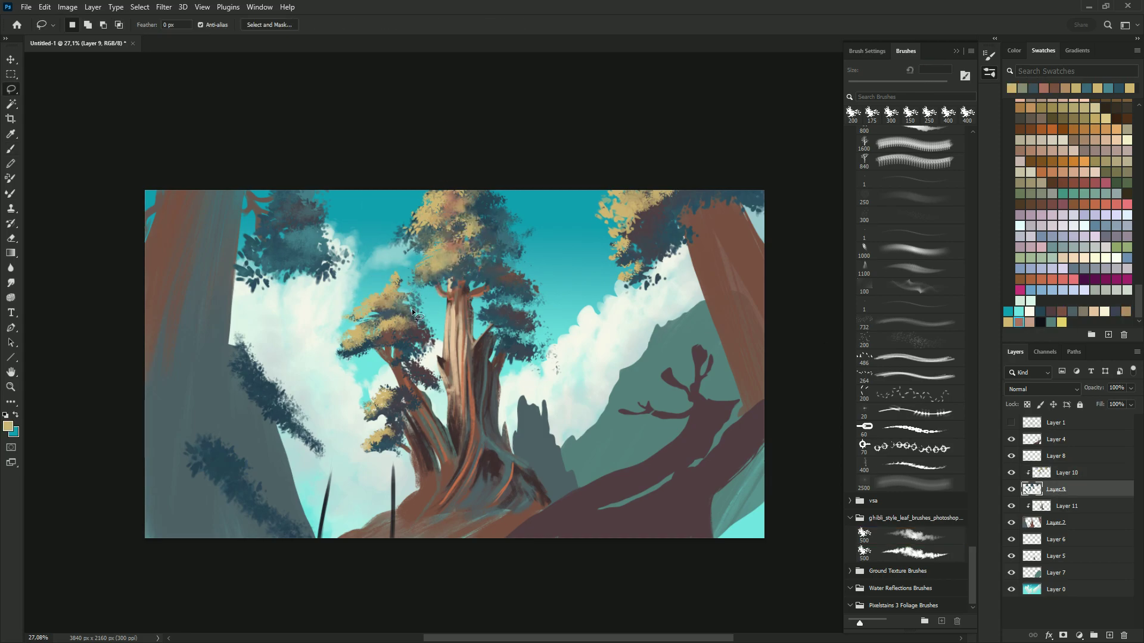
drag(415, 314, 417, 322)
key(ctrl+shift+h)
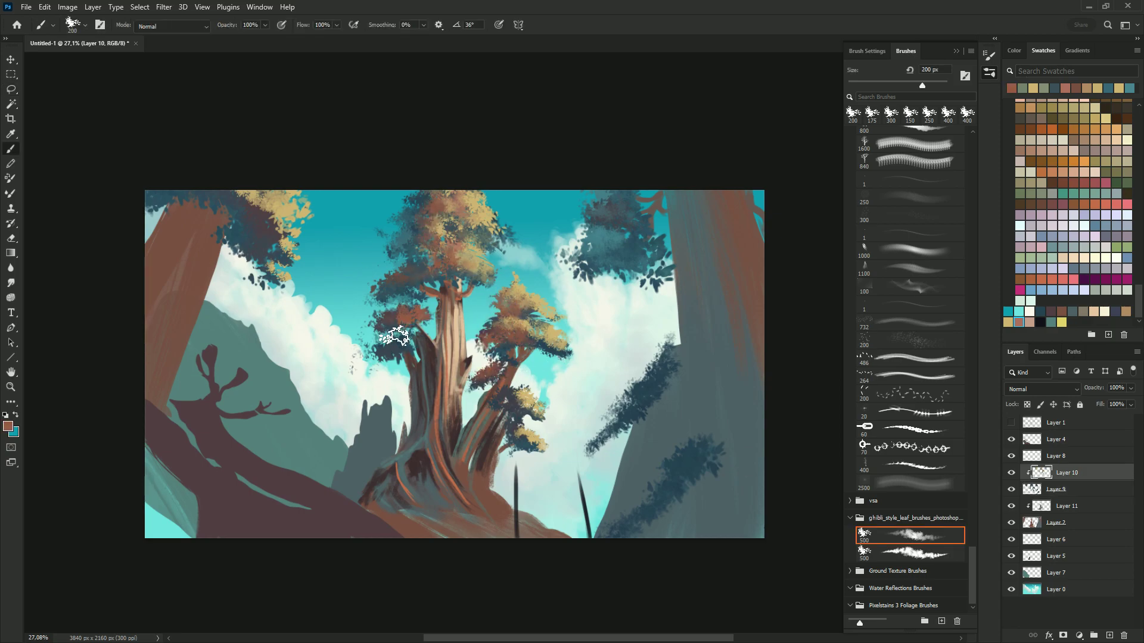
Step: Flip the canvas back and paint light tan strokes with a rough textured brush
key(ctrl+shift+h)
alt+click(458, 352)
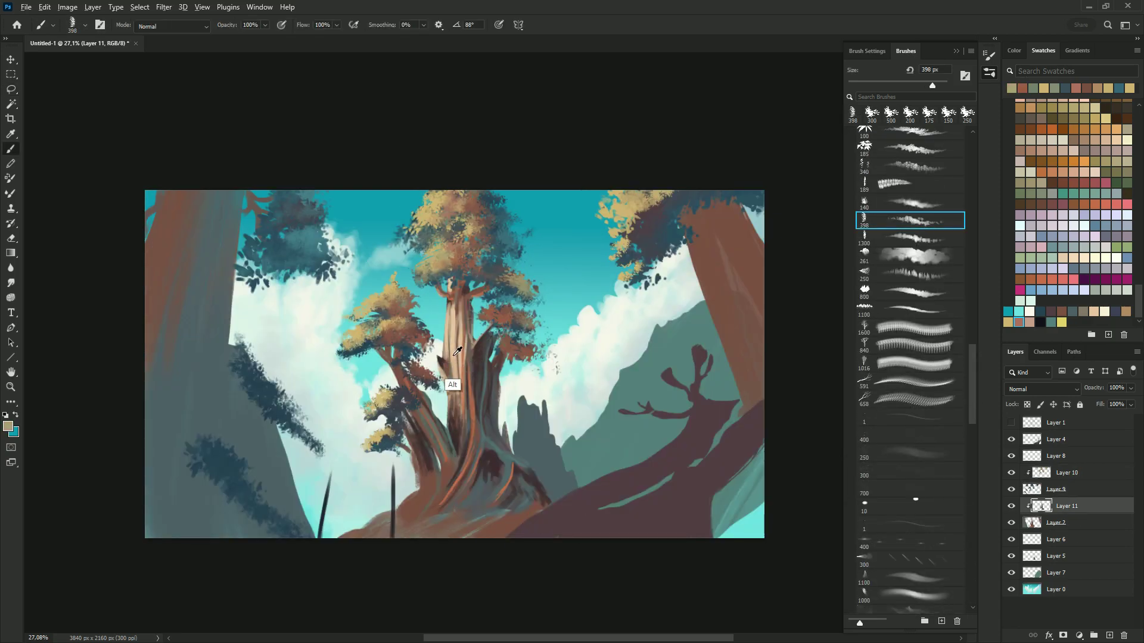
click(1056, 523)
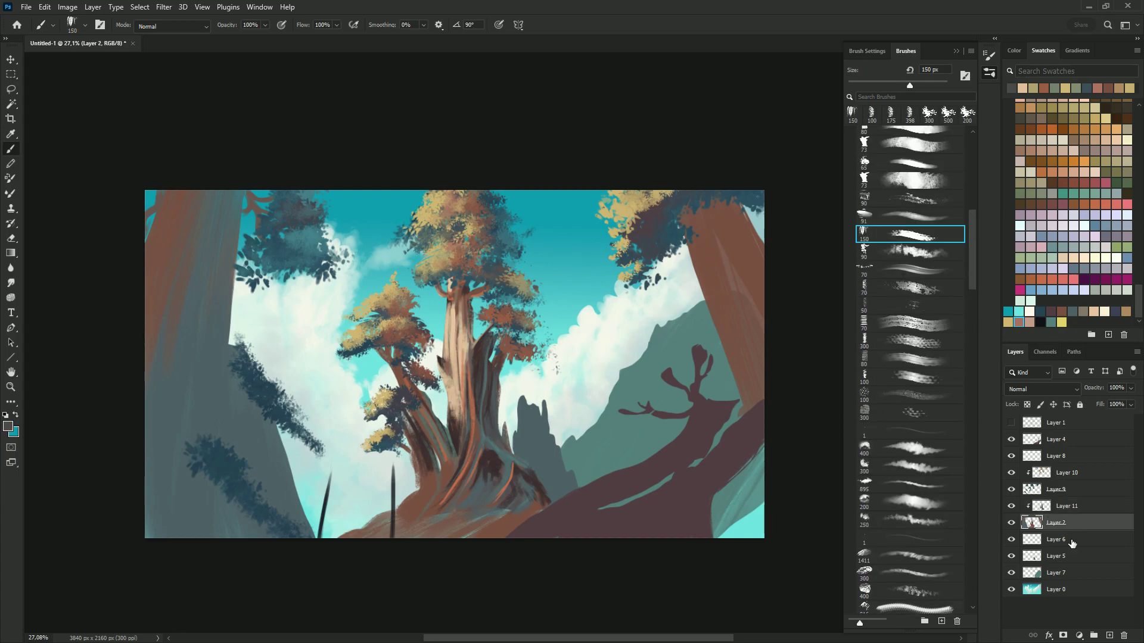
key(alt+bracketright)
mouse_move(689, 217)
mouse_down()
mouse_move(748, 390)
mouse_move(756, 321)
mouse_up()
Step: Paint dark shadow strokes up the trunk using a sampled reddish-brown and dark colour
key(alt+bracketleft)
alt+click(748, 422)
key(alt+bracketright)
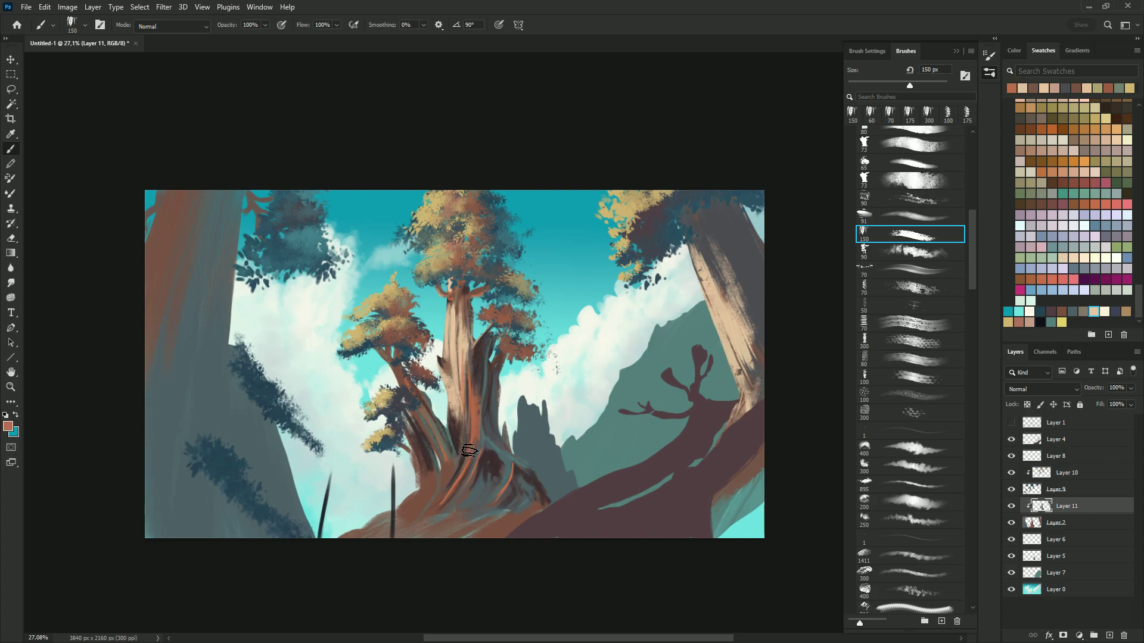
alt+click(470, 451)
mouse_move(470, 450)
mouse_down()
mouse_move(491, 455)
mouse_move(454, 345)
mouse_move(457, 410)
mouse_move(456, 307)
mouse_up()
key(bracketleft)
Step: Add fine light-tan highlight strokes across the trunk
alt+click(457, 410)
key(bracketleft)
key(bracketleft)
key(bracketleft)
alt+click(444, 358)
mouse_move(381, 352)
mouse_down()
mouse_move(436, 472)
mouse_move(480, 482)
mouse_up()
alt+click(414, 421)
key(bracketright)
key(bracketright)
key(bracketright)
Step: Paint brown strokes on the lower trunk and a yellow grass patch at its base
alt+click(537, 446)
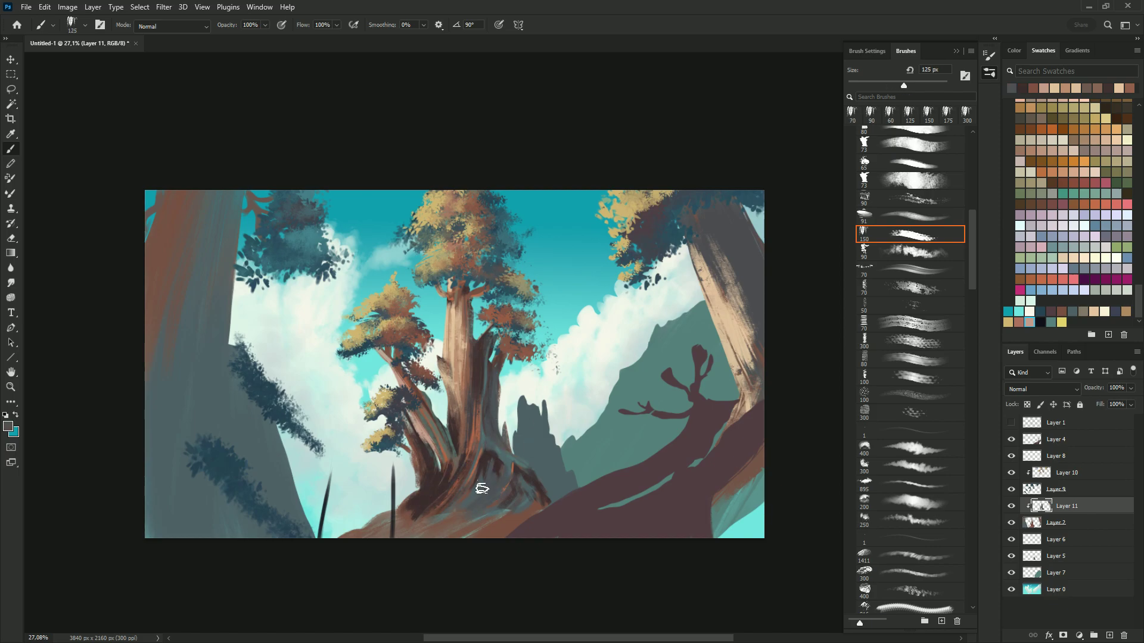
alt+click(481, 483)
key(bracketright)
key(bracketright)
key(bracketright)
drag(418, 510, 525, 483)
click(1061, 322)
drag(420, 512, 462, 514)
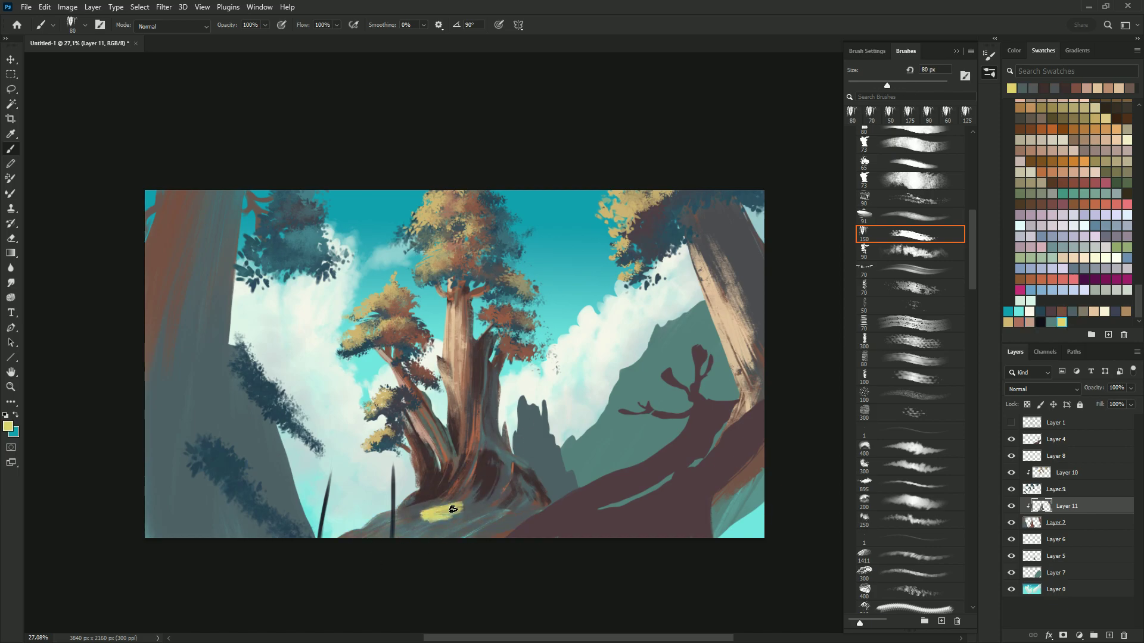
Step: Change brushes and select the left tree's foliage layer for closer work
click(910, 251)
click(1056, 523)
alt+click(443, 442)
ctrl+click(414, 407)
alt+click(414, 407)
key(bracketleft)
key(bracketleft)
key(bracketleft)
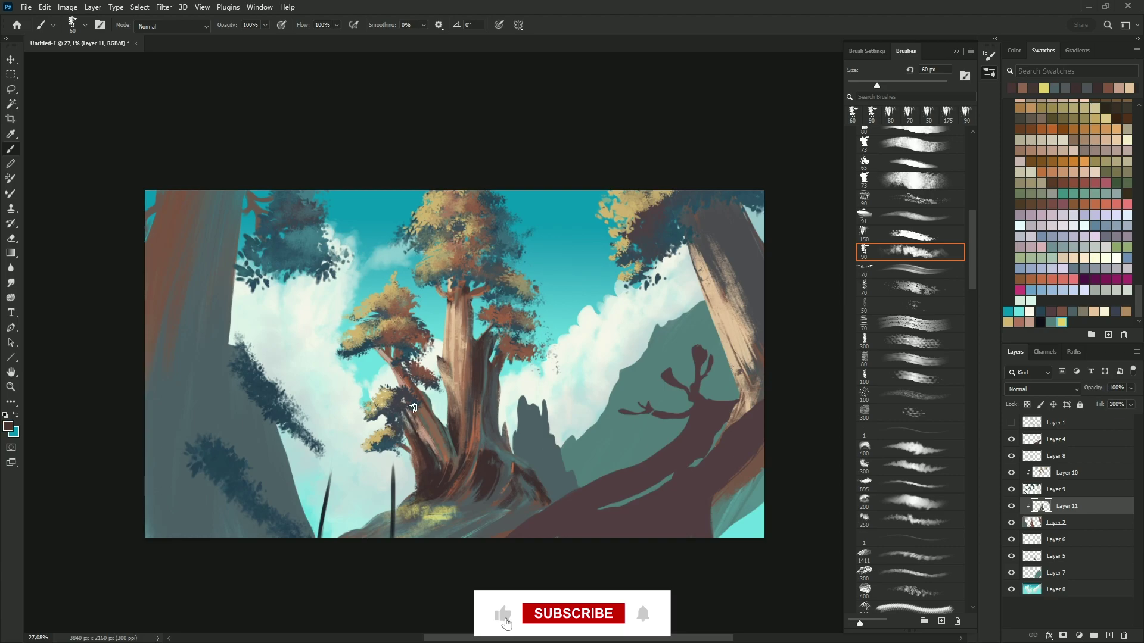
ctrl+click(445, 311)
alt+click(405, 325)
key(l)
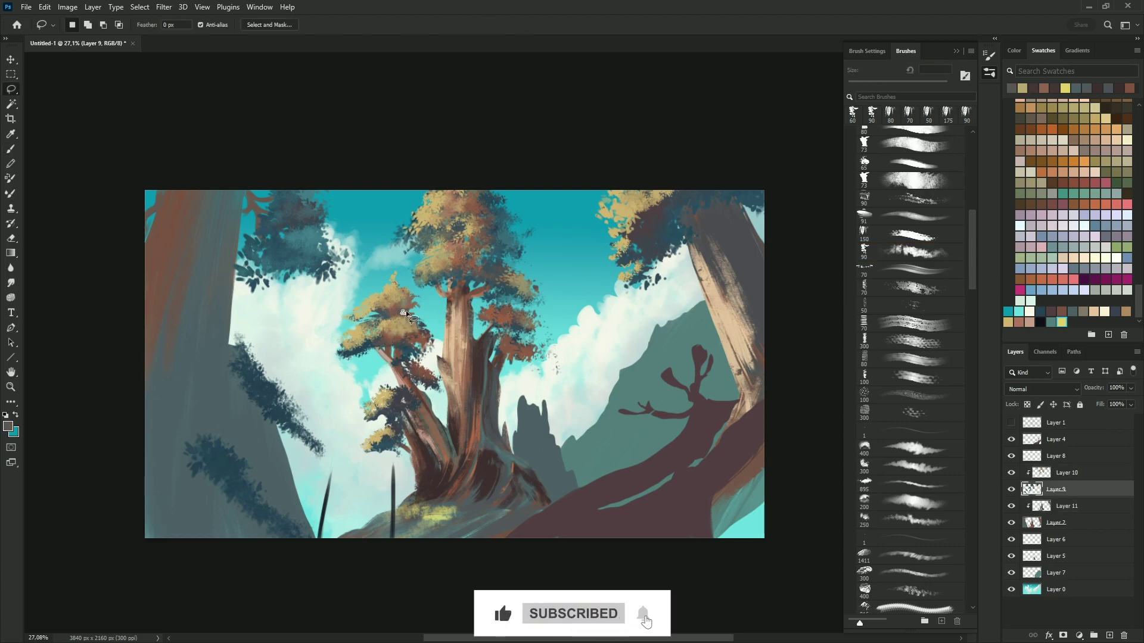
scroll(396, 316, up, 5)
Step: Return to the trunk detail layer, sample a beige tone, and choose a soft concept-art brush
key(b)
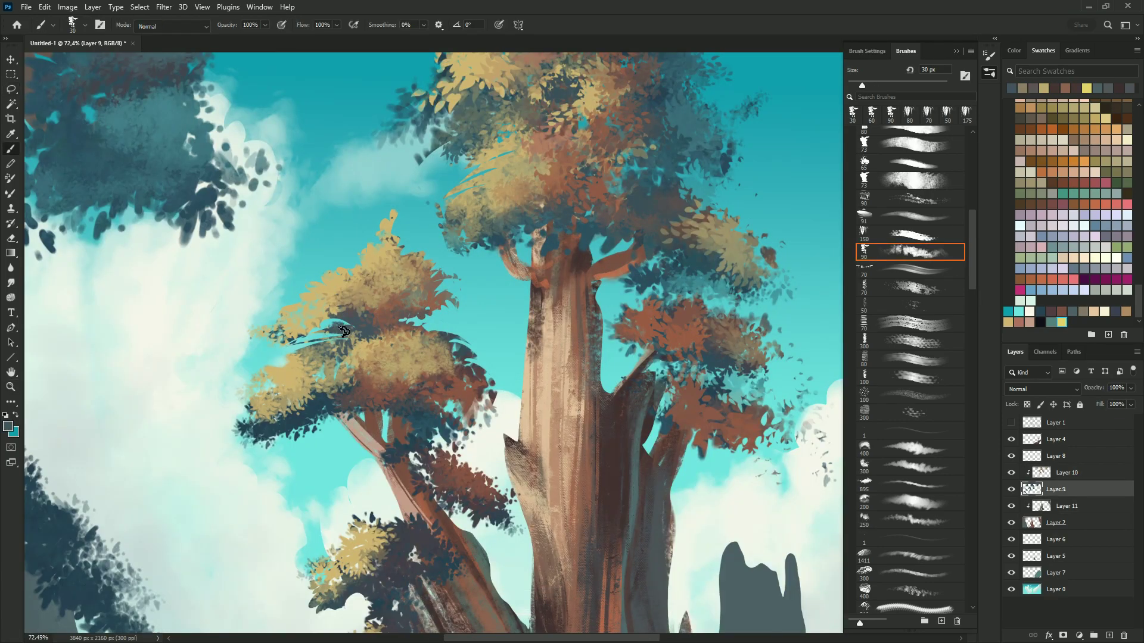
ctrl+click(344, 331)
scroll(387, 322, down, 5)
alt+click(381, 370)
key(bracketleft)
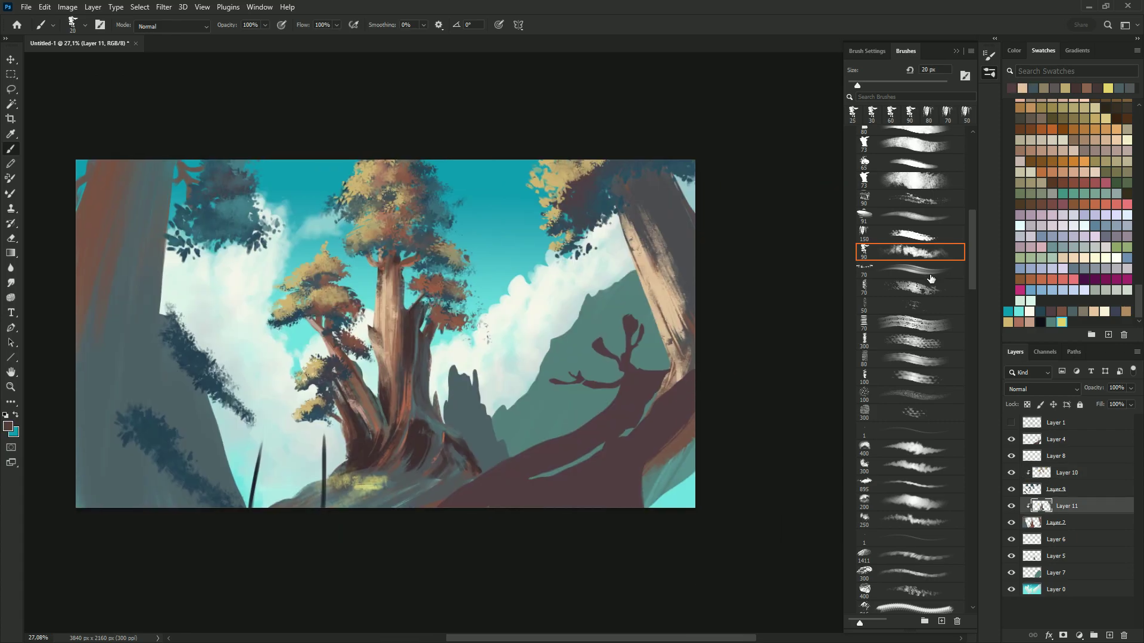
alt+click(664, 259)
scroll(906, 298, up, 10)
click(884, 228)
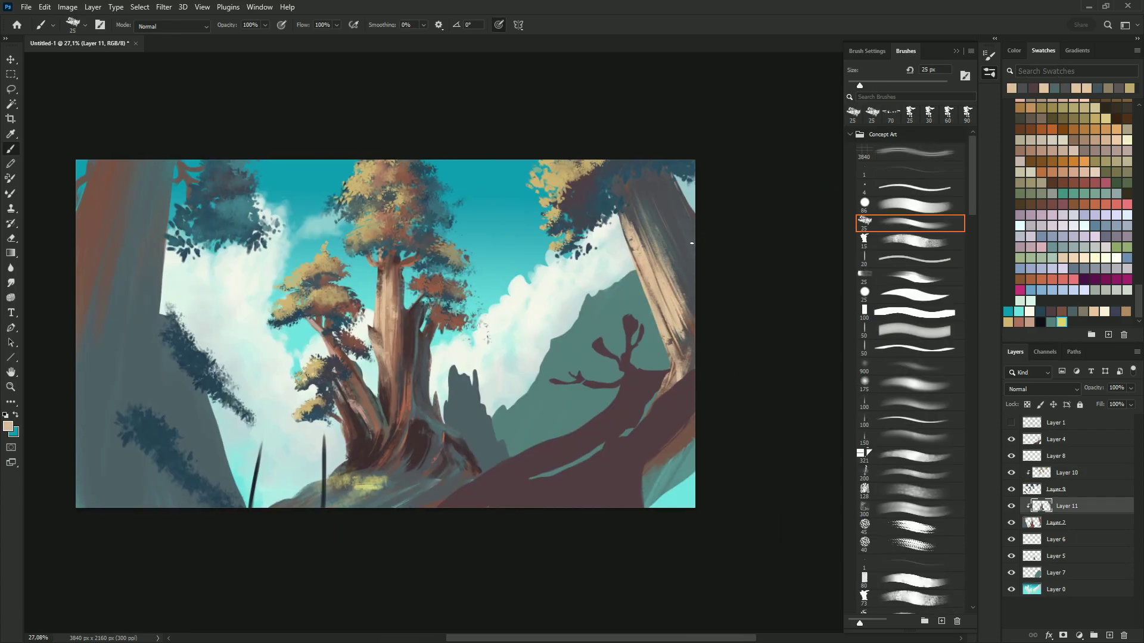
Step: Paint dark teal grass at the tree base with a grassy brush and sample trunk browns
click(1041, 312)
scroll(910, 358, down, 5)
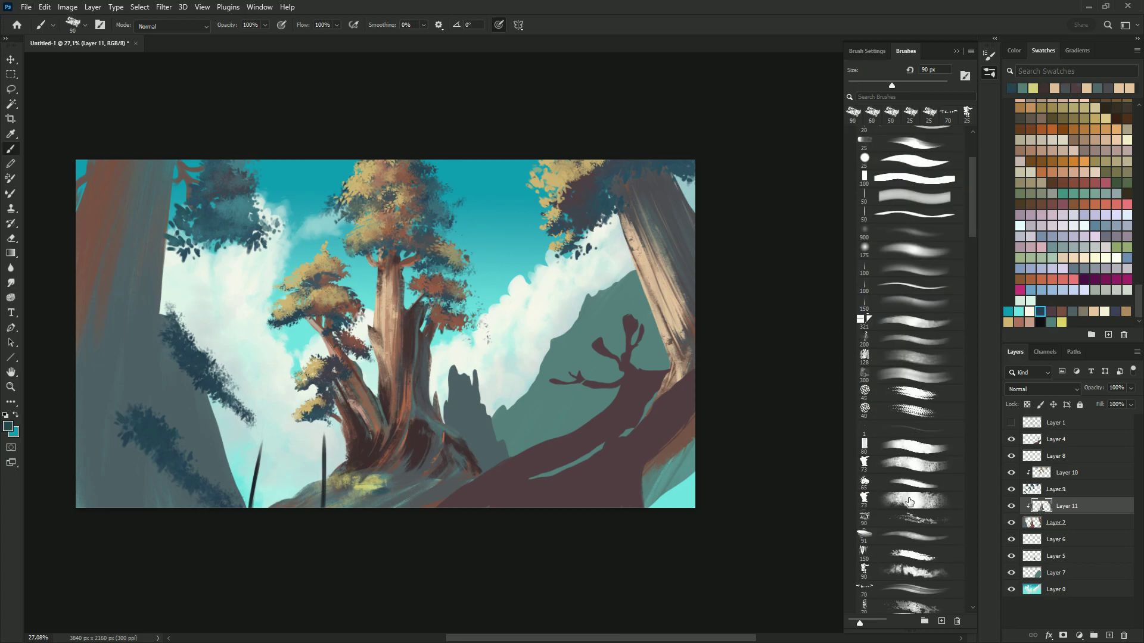
click(910, 519)
mouse_move(388, 484)
mouse_down()
mouse_move(365, 499)
mouse_move(349, 489)
mouse_up()
alt+click(370, 485)
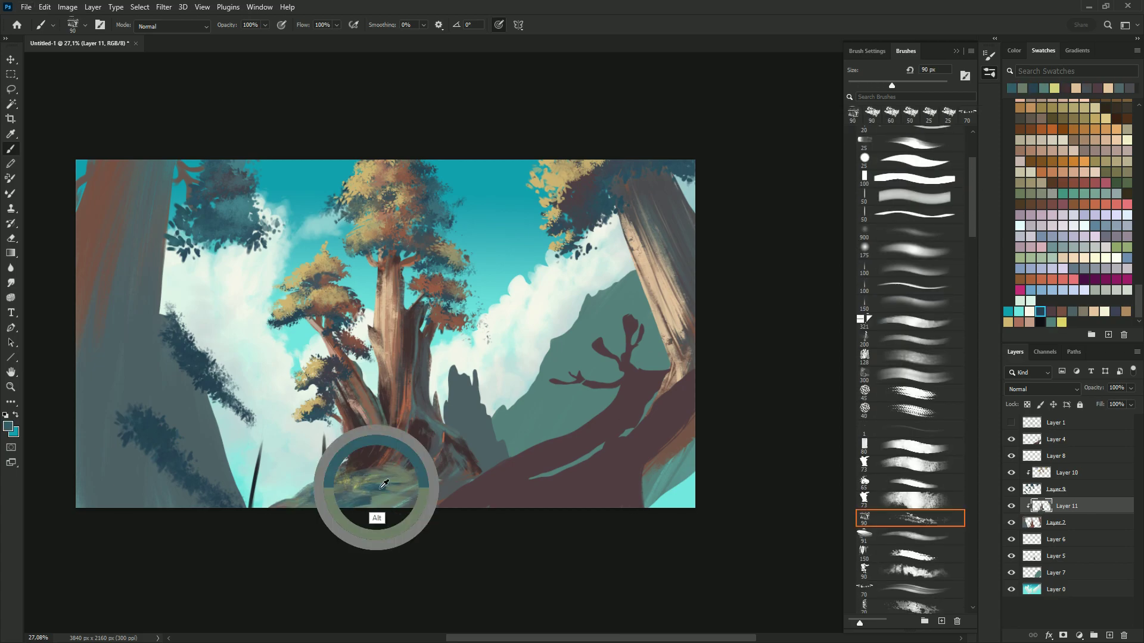
alt+click(383, 393)
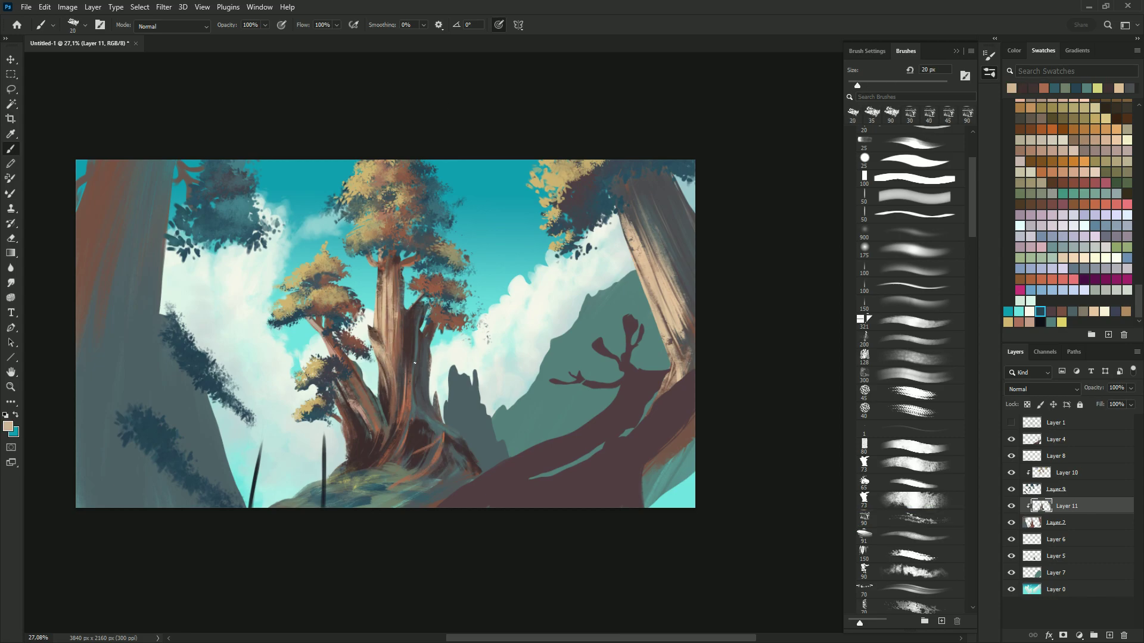
Step: Paint dark grey-brown roots spreading across the tree base
key(bracketright)
key(bracketright)
key(bracketright)
alt+click(396, 395)
drag(394, 417, 411, 426)
drag(393, 476, 433, 452)
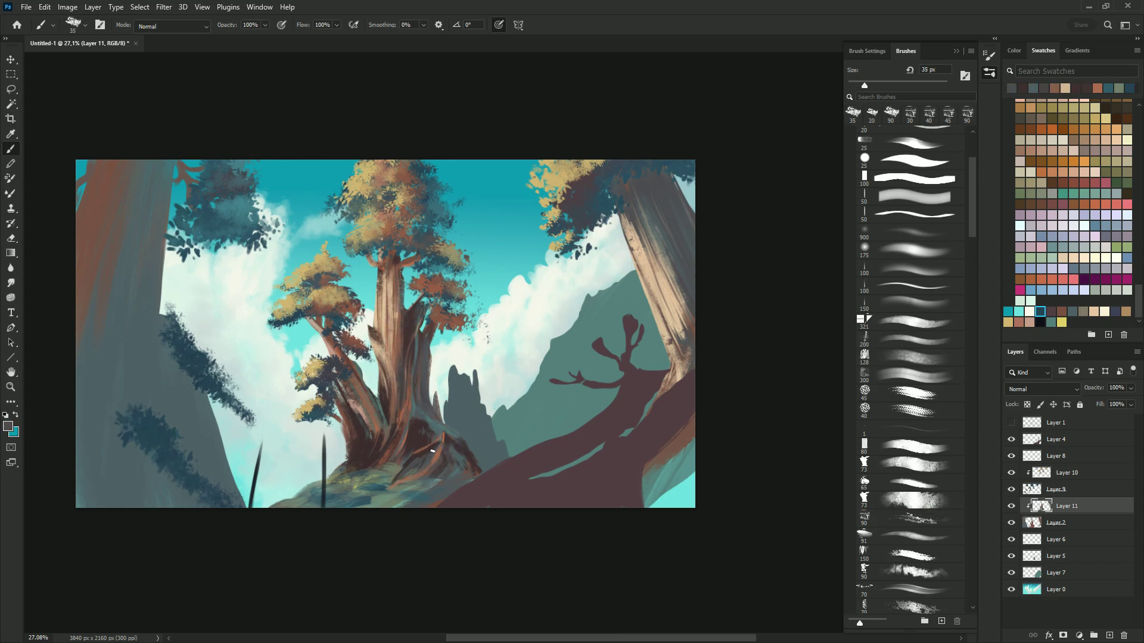
alt+click(433, 452)
key(bracketleft)
key(bracketleft)
key(bracketleft)
Step: Merge the trunk detail into the trunk and add a new layer clipped to the foreground branch
click(15, 193)
key(ctrl+e)
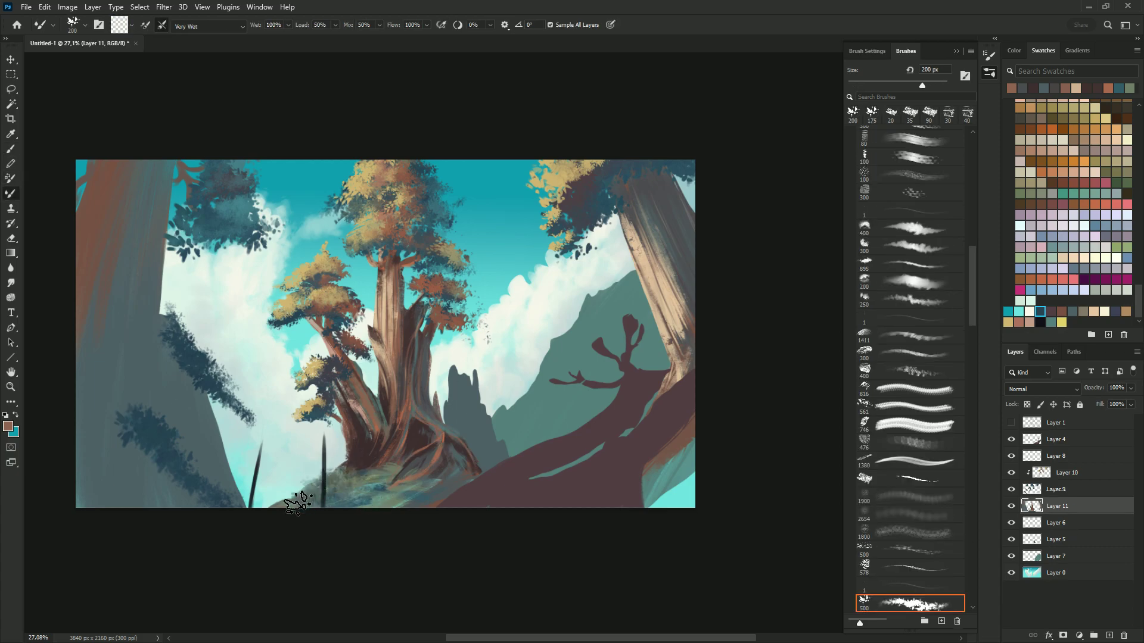
click(1072, 439)
key(ctrl+shift+alt+n)
key(ctrl+alt+g)
Step: Paint dark brown shading over the foreground branch and its antler-shaped fork with a bristle brush
click(1011, 423)
key(b)
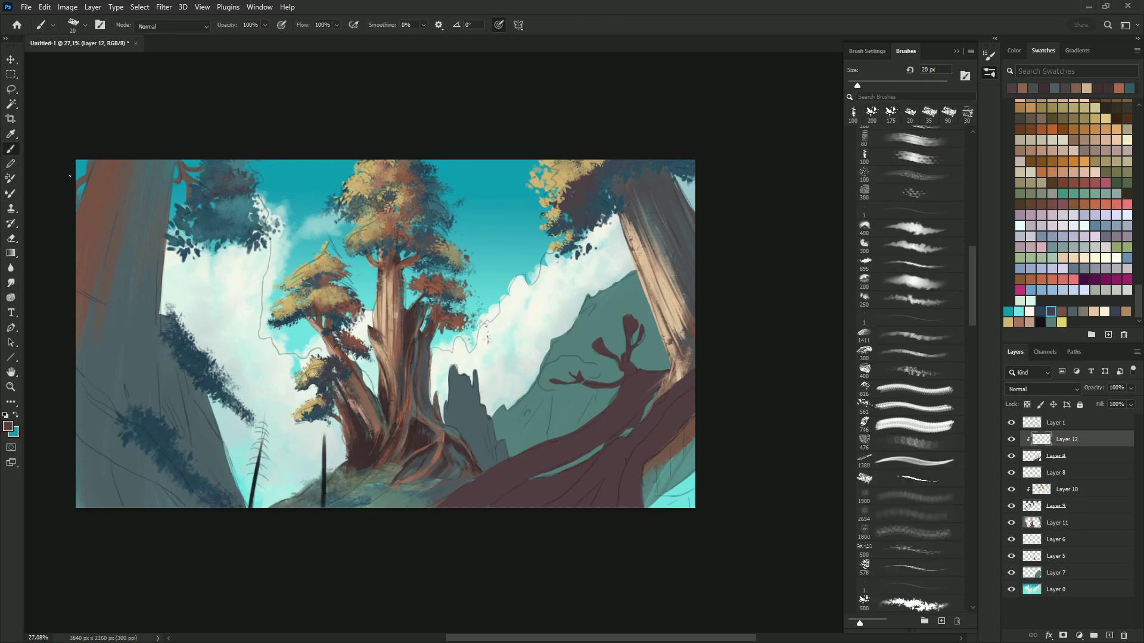
click(909, 139)
drag(662, 378, 581, 419)
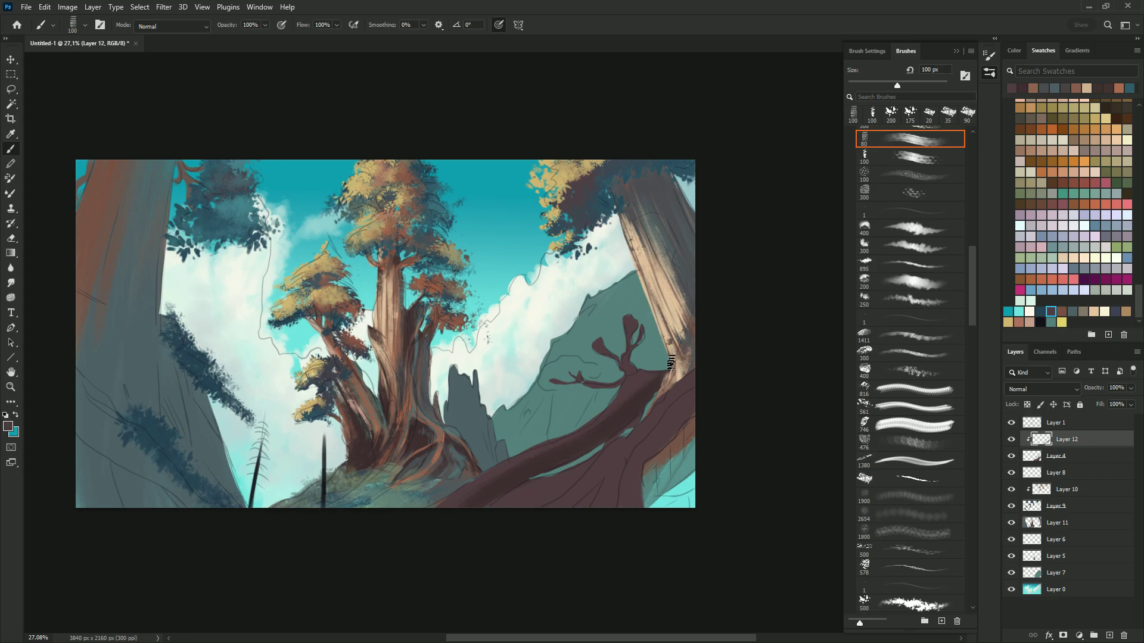
key(F6)
mouse_move(628, 325)
mouse_down()
mouse_move(646, 434)
mouse_move(659, 435)
mouse_up()
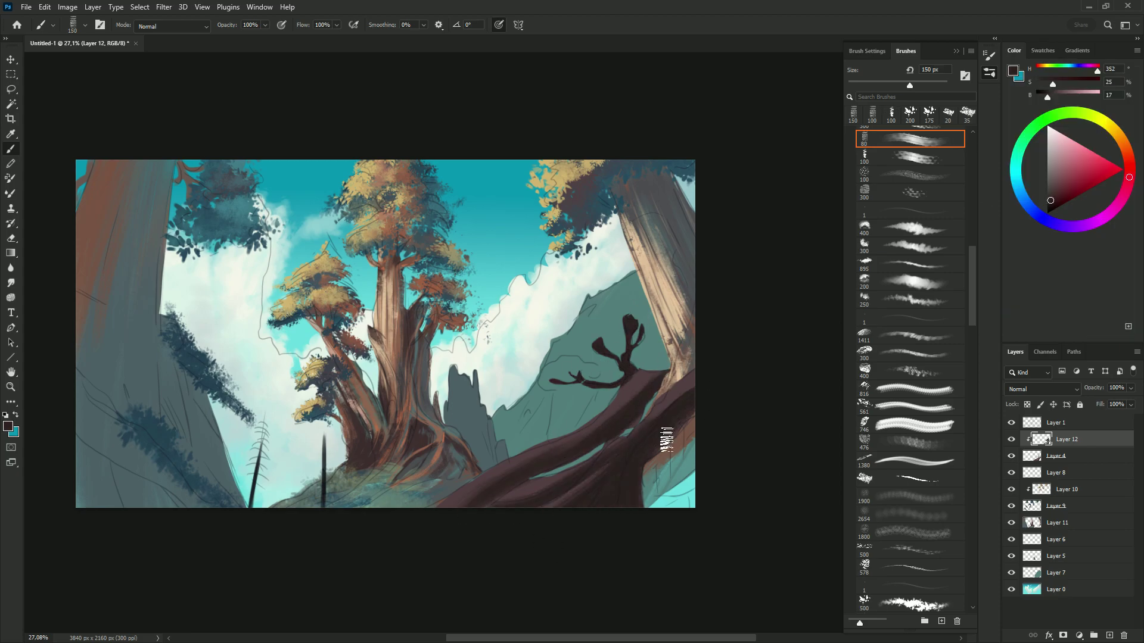
key(F6)
Step: Add grey-blue highlight strokes along the lower branch with a smaller brush
key(comma)
key(comma)
key(comma)
key(comma)
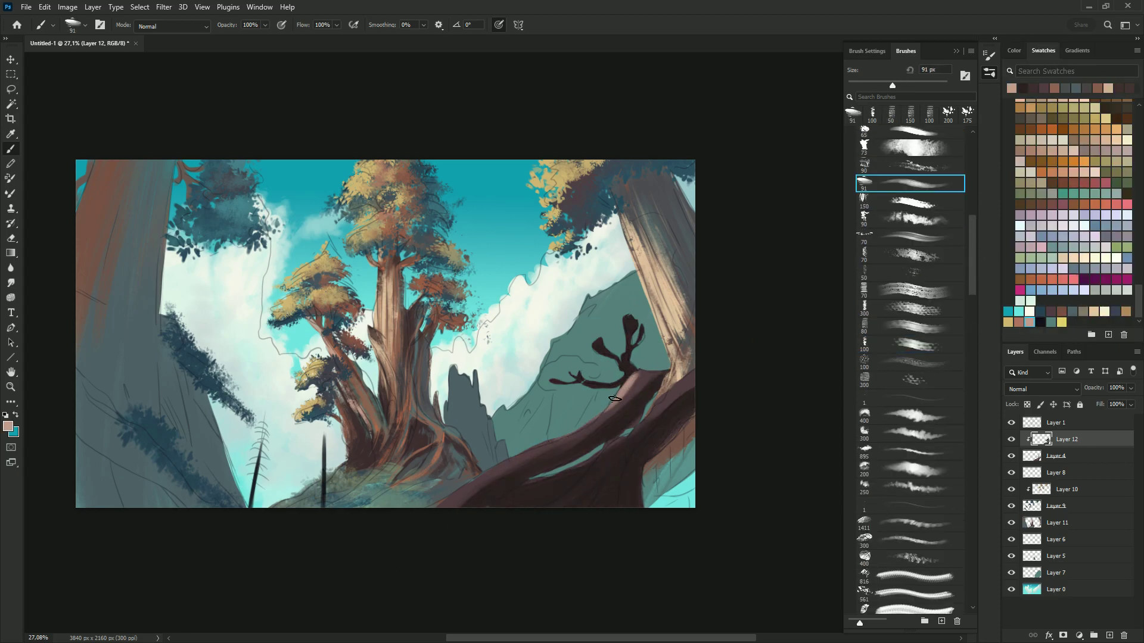
key(comma)
key(bracketleft)
key(bracketleft)
key(bracketleft)
alt+click(635, 405)
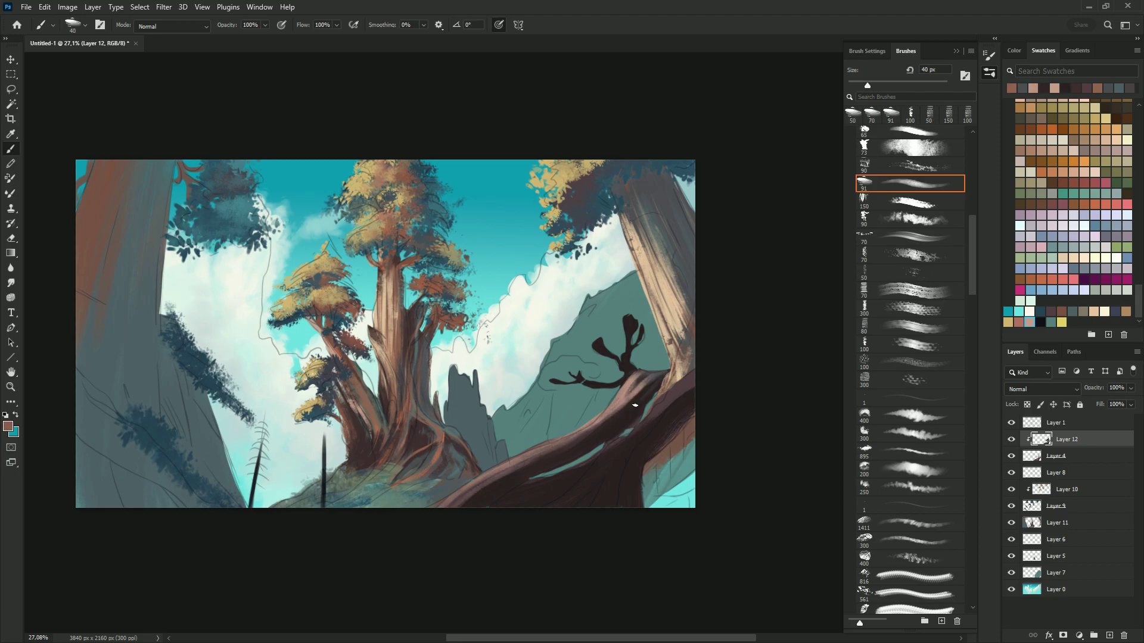
alt+click(554, 429)
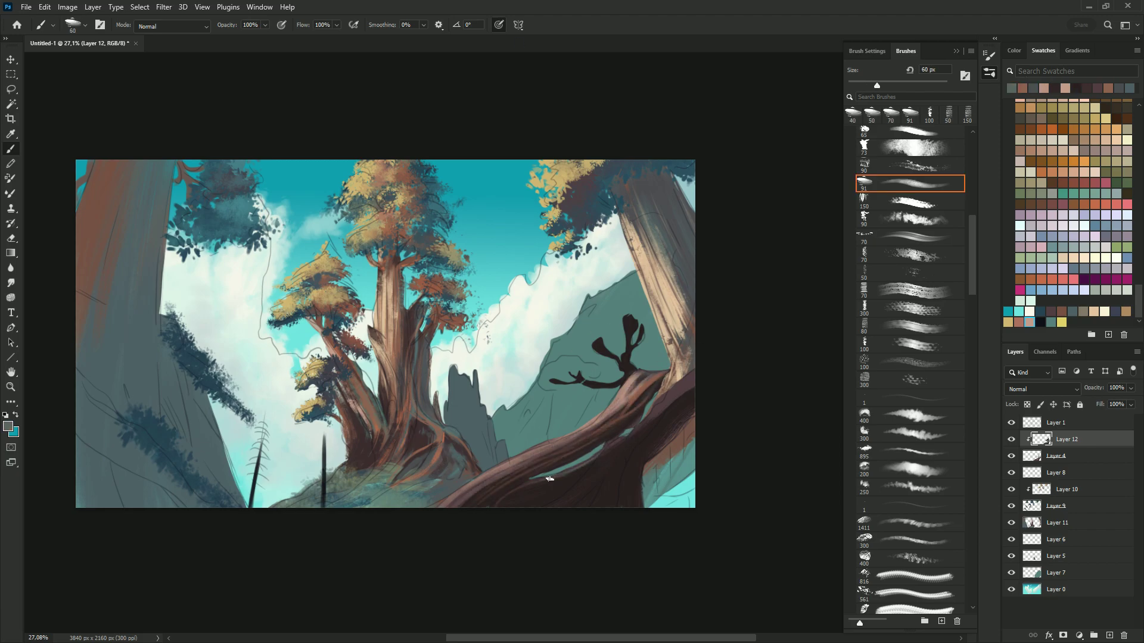
key(bracketright)
mouse_move(524, 500)
mouse_down()
mouse_move(631, 438)
mouse_move(603, 474)
mouse_move(679, 399)
mouse_up()
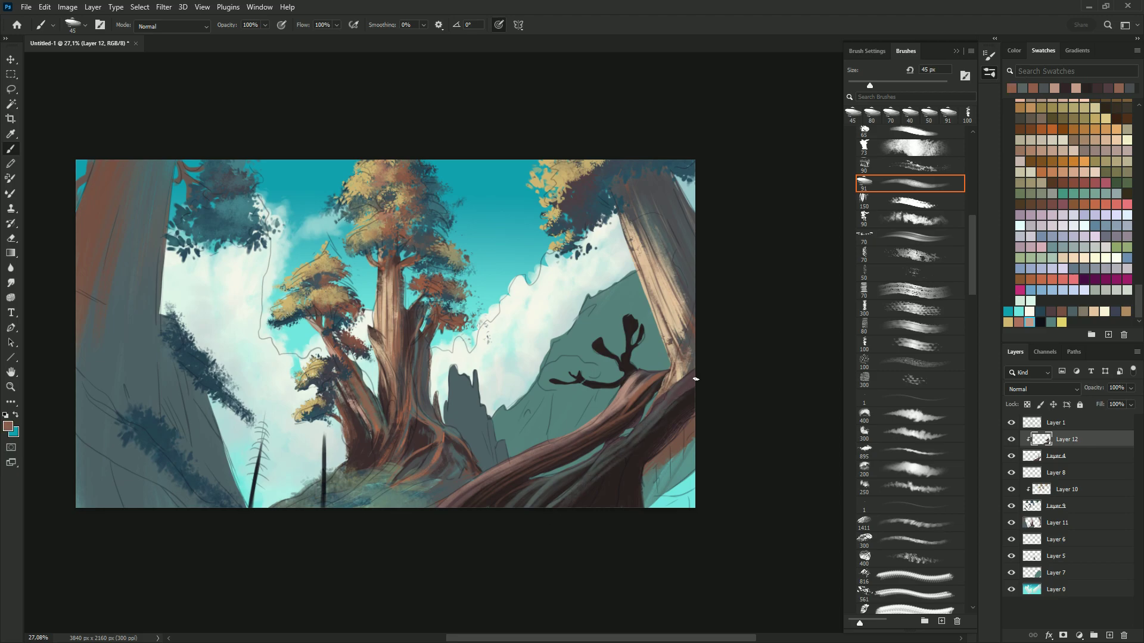
Step: Add pinkish-brown and light peach highlights on the branch, then hide the sketch lines
alt+click(685, 417)
key(bracketleft)
drag(631, 452, 618, 442)
alt+click(617, 443)
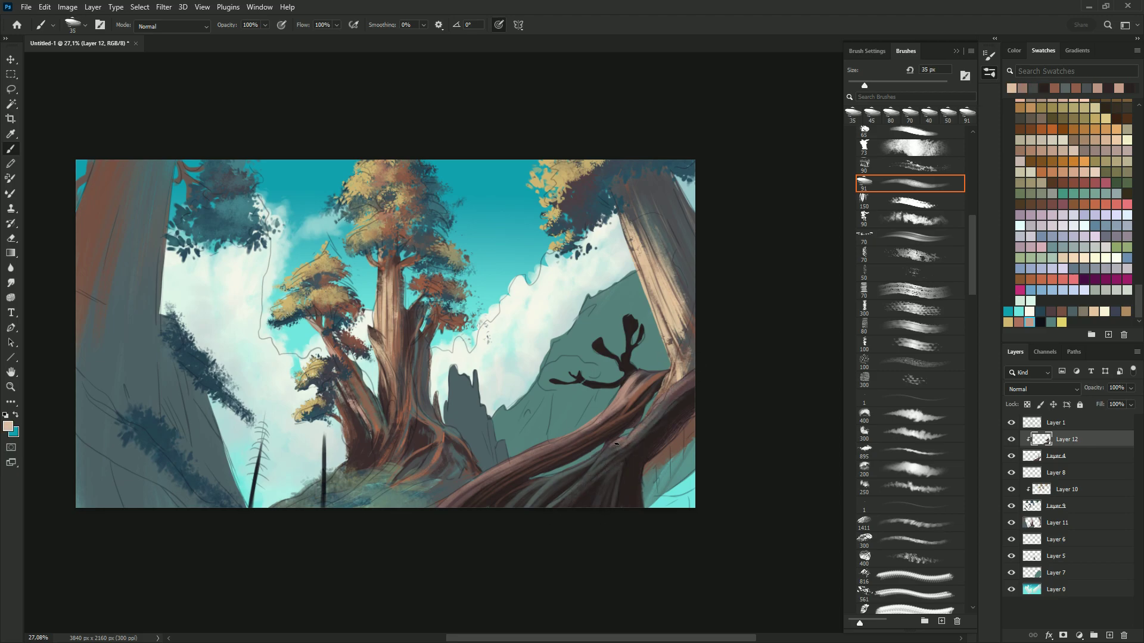
key(ctrl+comma)
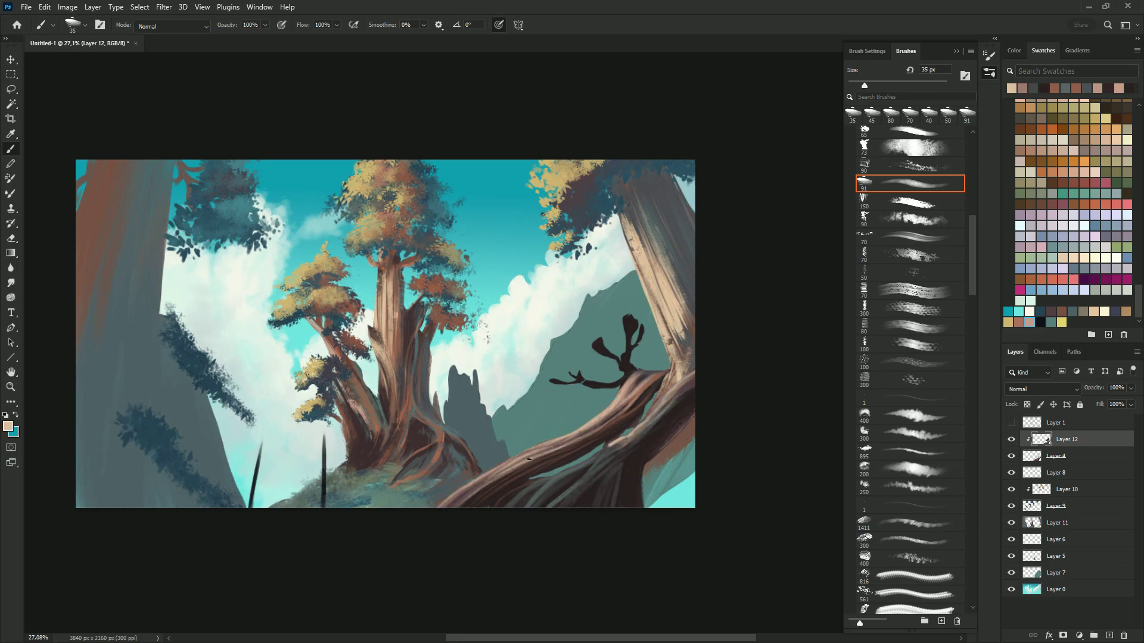
alt+click(523, 459)
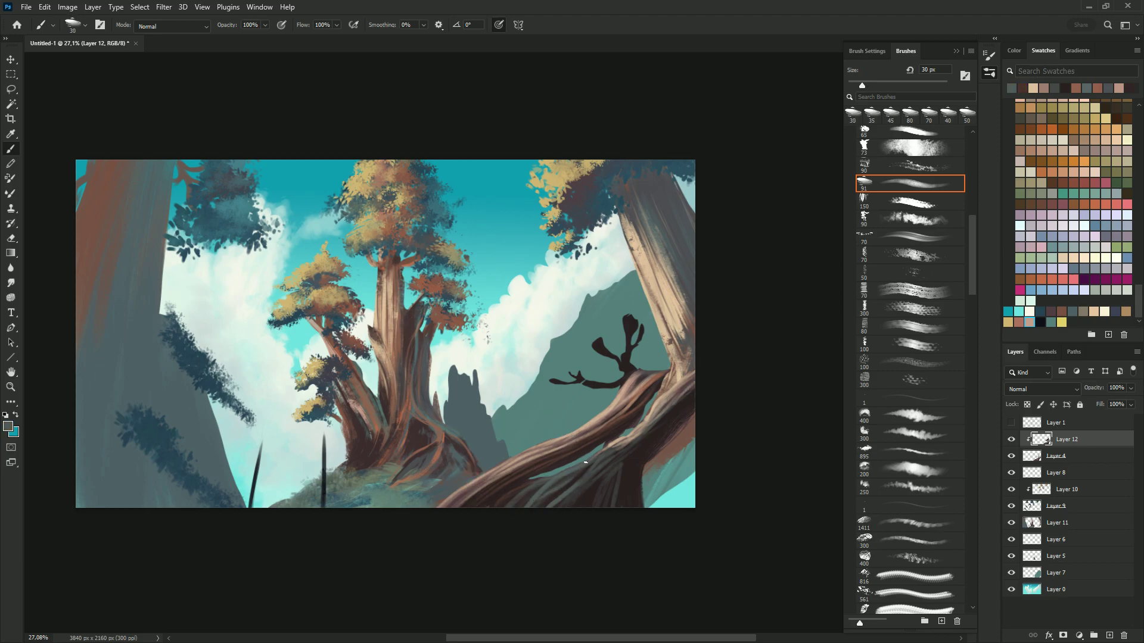
ctrl+click(665, 376)
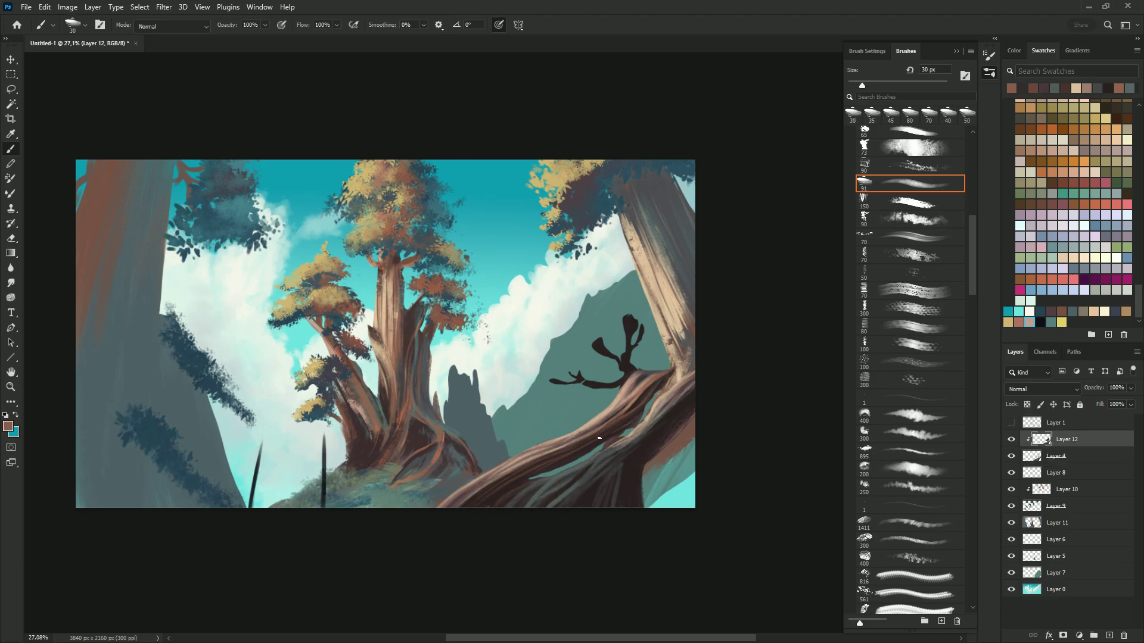
Step: Show the sketch lines and paint orange leaves near the right branch on the foliage layer
key(l)
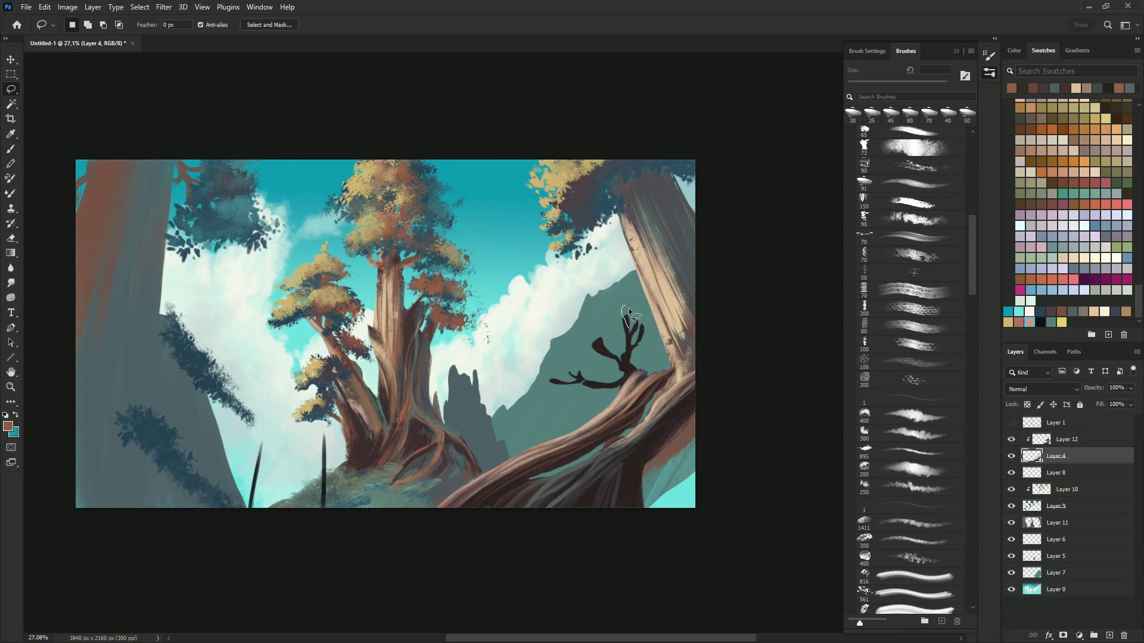
click(1011, 423)
key(b)
ctrl+click(566, 369)
mouse_move(572, 381)
mouse_down()
mouse_move(557, 327)
mouse_move(554, 381)
mouse_up()
Step: Add pinkish leaves around the right branch on both foliage layers
key(period)
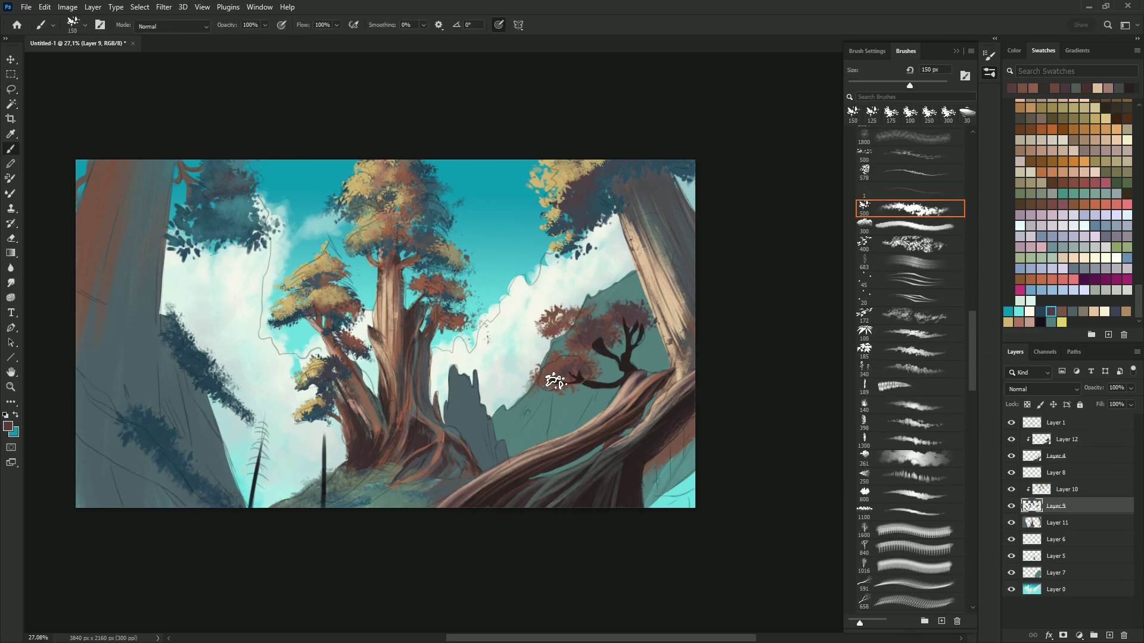
alt+click(555, 381)
key(bracketleft)
key(bracketleft)
key(bracketleft)
drag(656, 280, 620, 310)
ctrl+click(539, 322)
drag(539, 325, 602, 329)
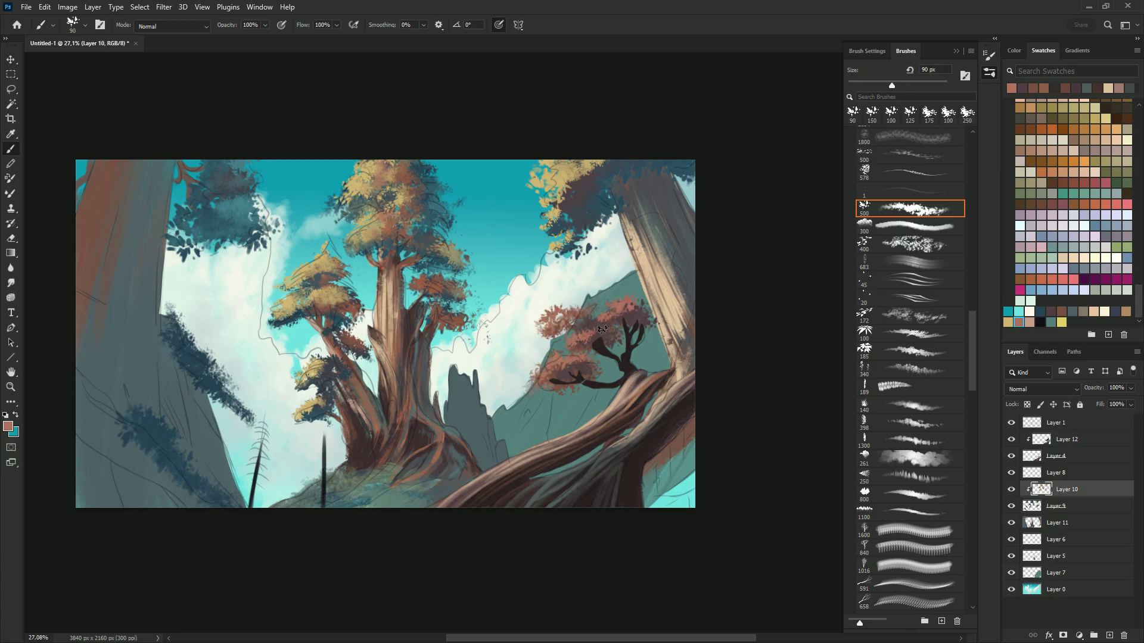
Step: Paint a dark grey branch into the upper-left foliage on Layer 4
alt+click(620, 316)
ctrl+click(633, 224)
key(comma)
alt+click(601, 200)
ctrl+click(601, 201)
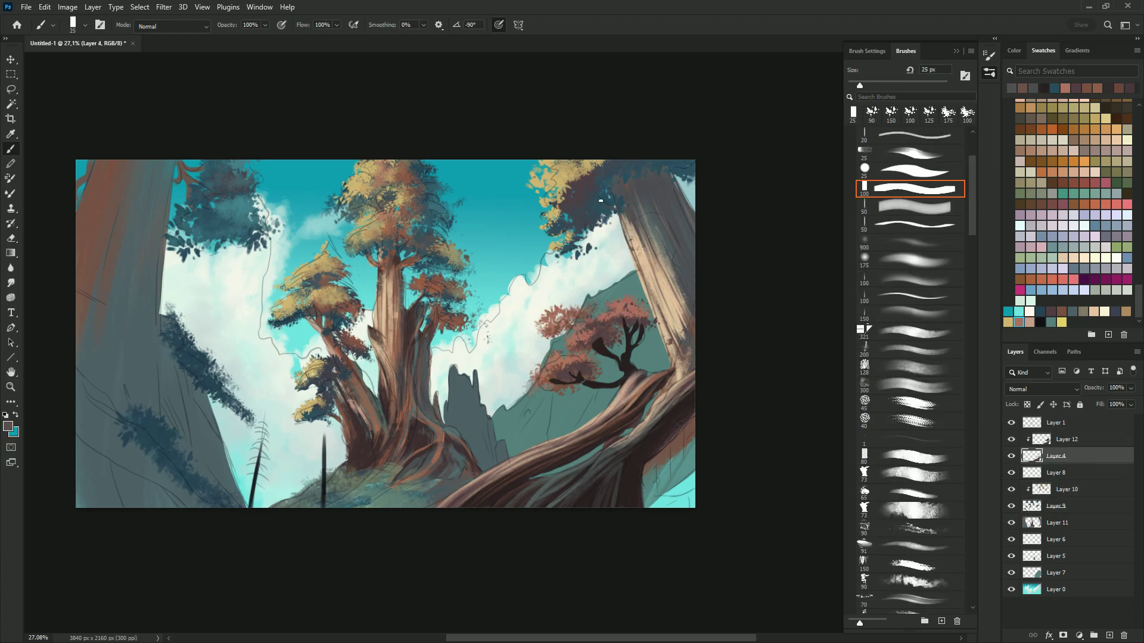
key(comma)
key(comma)
key(comma)
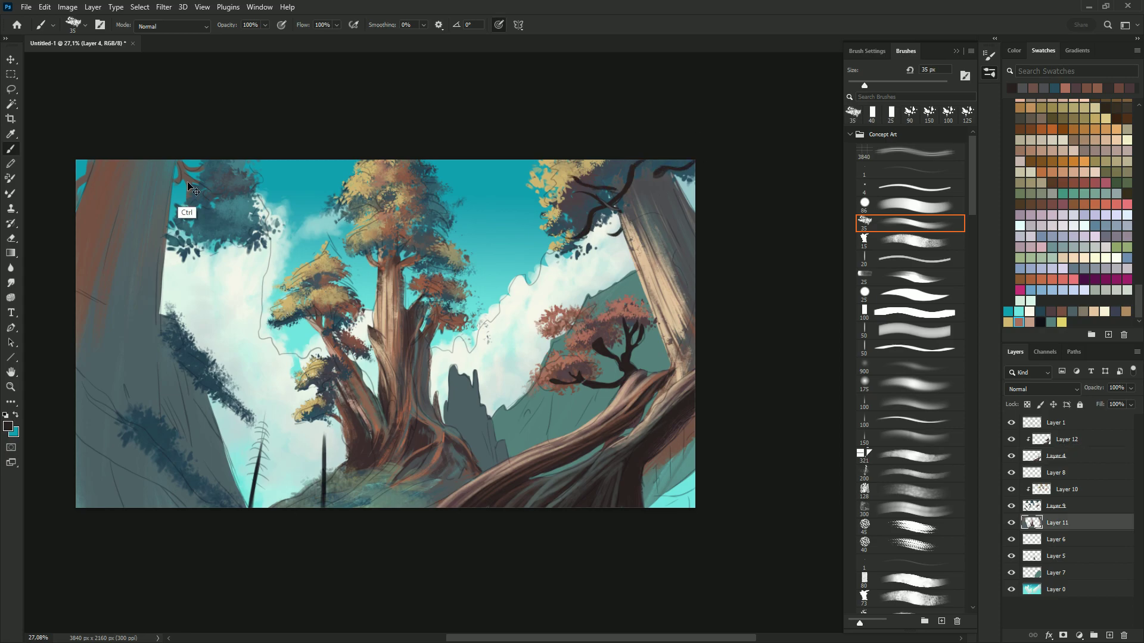
drag(189, 192, 226, 210)
Step: Add a new clipped layer above Layer 11 and paint dark strokes over the left cliff
click(1057, 522)
key(ctrl+shift+alt+n)
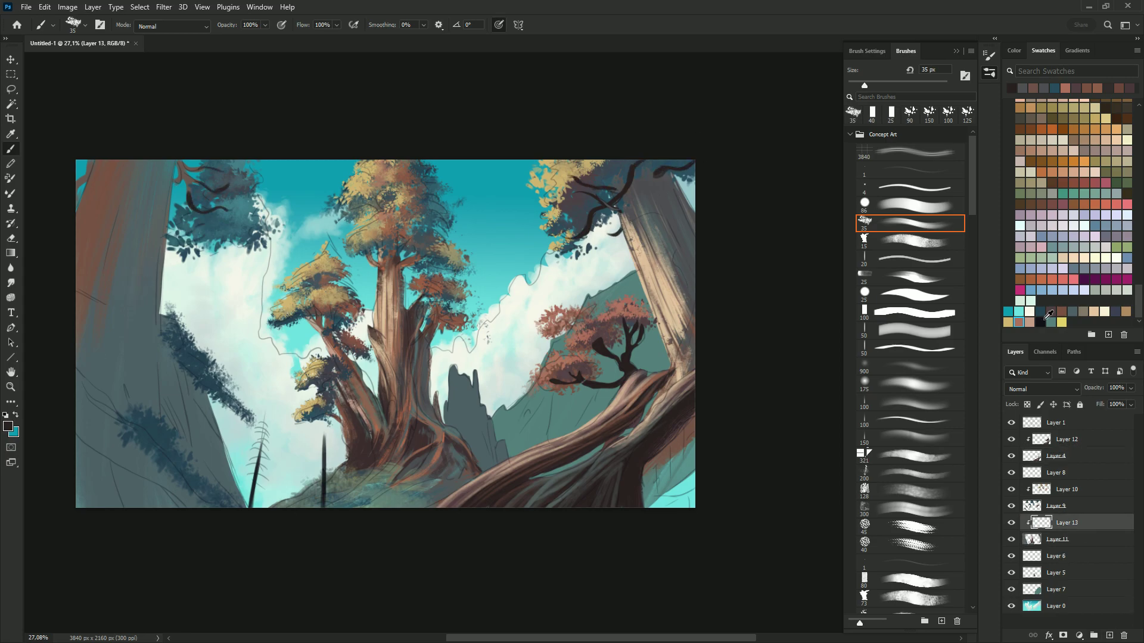
drag(970, 199, 970, 222)
click(910, 506)
mouse_move(158, 268)
mouse_down()
mouse_move(158, 333)
mouse_move(122, 173)
mouse_move(115, 358)
mouse_move(115, 167)
mouse_move(201, 512)
mouse_up()
Step: Darken the left cliff edge and its lower-left area with resized brush strokes
key(bracketright)
key(bracketright)
key(bracketright)
key(bracketleft)
key(bracketleft)
key(bracketleft)
mouse_move(170, 429)
mouse_down()
mouse_move(169, 375)
mouse_move(154, 462)
mouse_move(87, 480)
mouse_up()
drag(185, 465, 190, 440)
key(bracketleft)
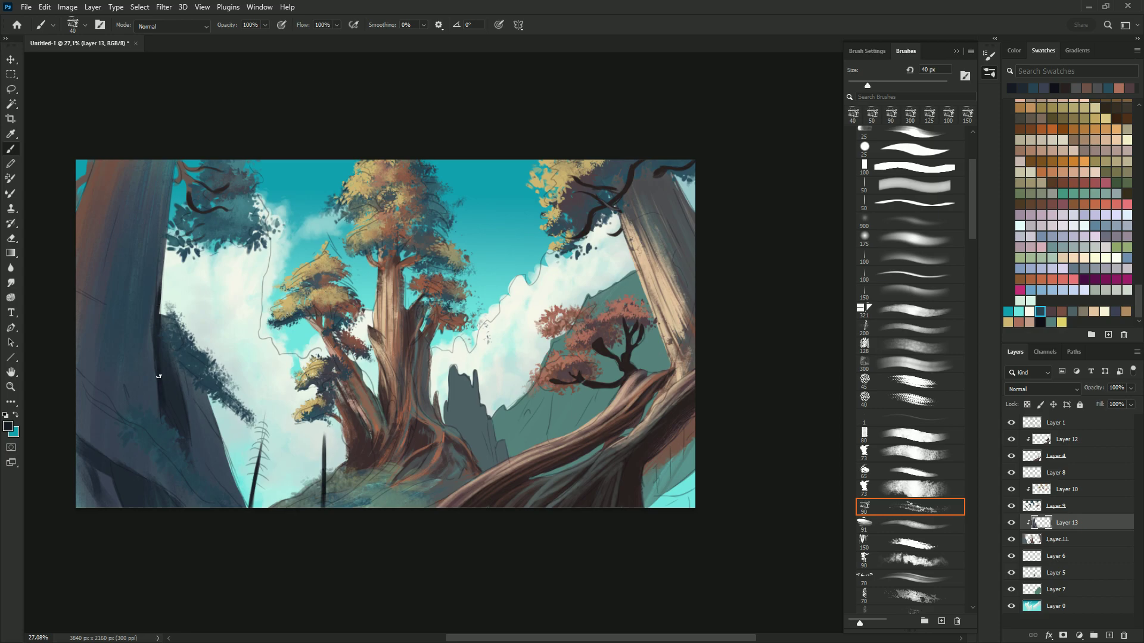
click(910, 223)
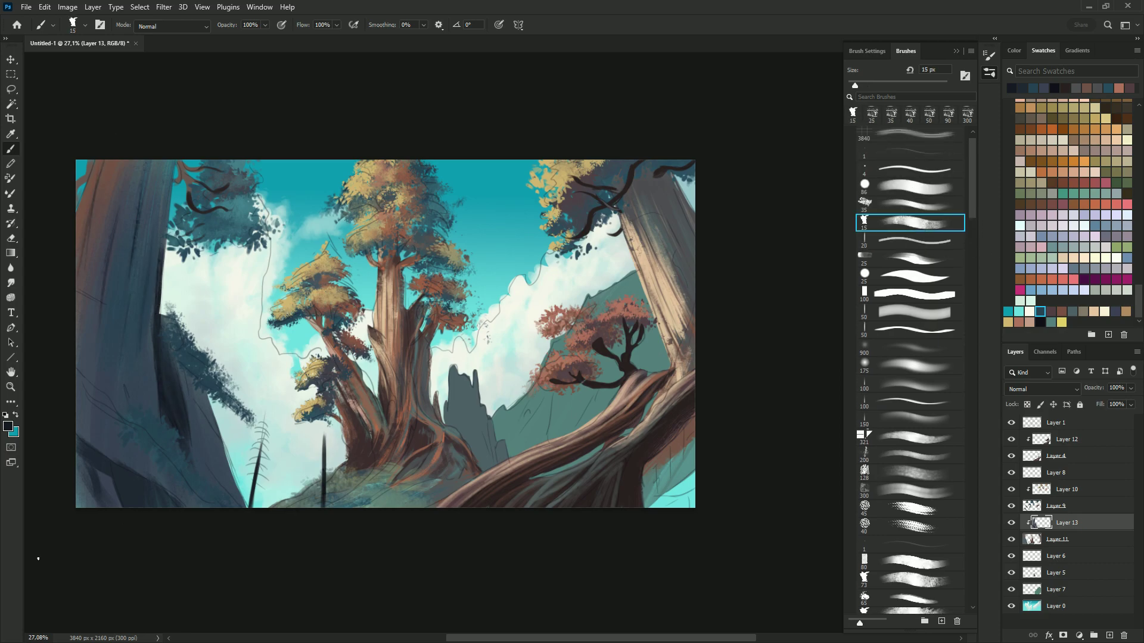
Step: Add light pink bark strokes down the left trunk
key(bracketright)
key(bracketright)
alt+click(89, 179)
drag(89, 179, 83, 280)
drag(102, 214, 92, 334)
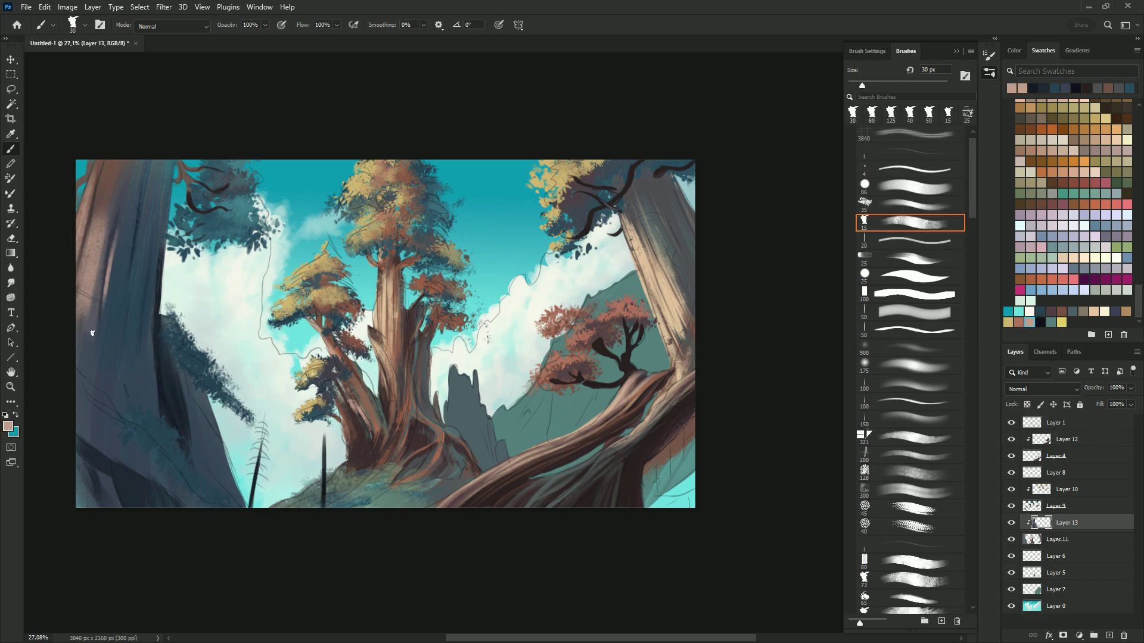
Step: Paint dark blue-grey strokes over the pink bark and along the trunk's right edge
key(bracketleft)
alt+click(119, 250)
drag(125, 179, 115, 319)
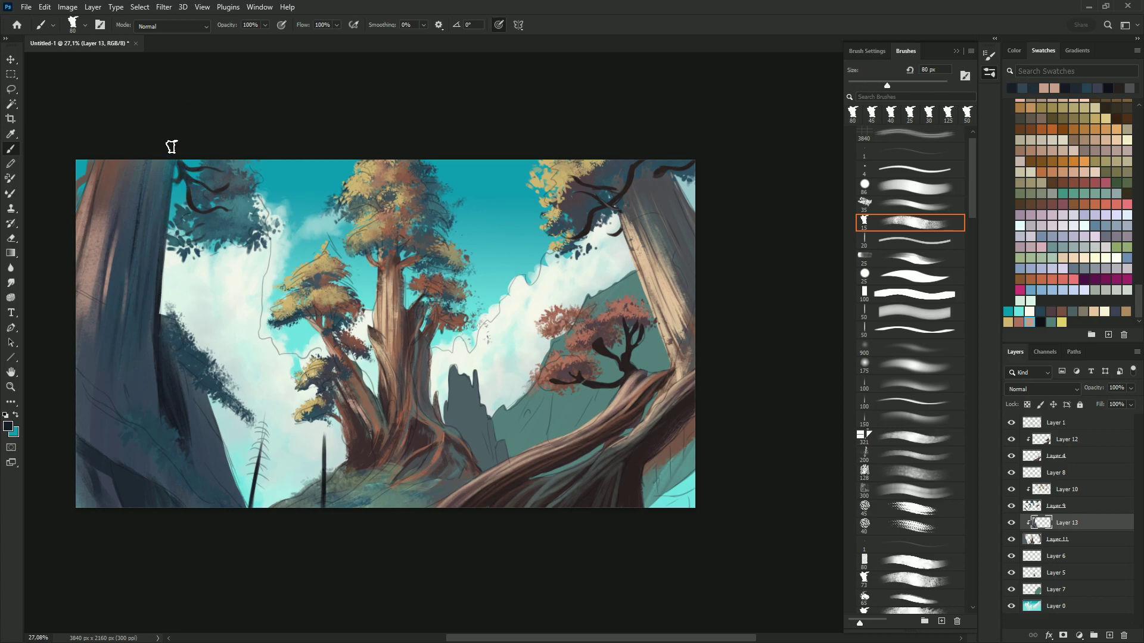
mouse_move(170, 161)
mouse_down()
mouse_move(126, 295)
mouse_move(128, 387)
mouse_up()
key(bracketleft)
key(bracketleft)
key(bracketleft)
Step: Add thin dark grey-blue bark lines on the left trunk
alt+click(115, 200)
key(bracketright)
key(bracketright)
key(bracketright)
alt+click(135, 408)
key(bracketleft)
key(bracketleft)
key(bracketleft)
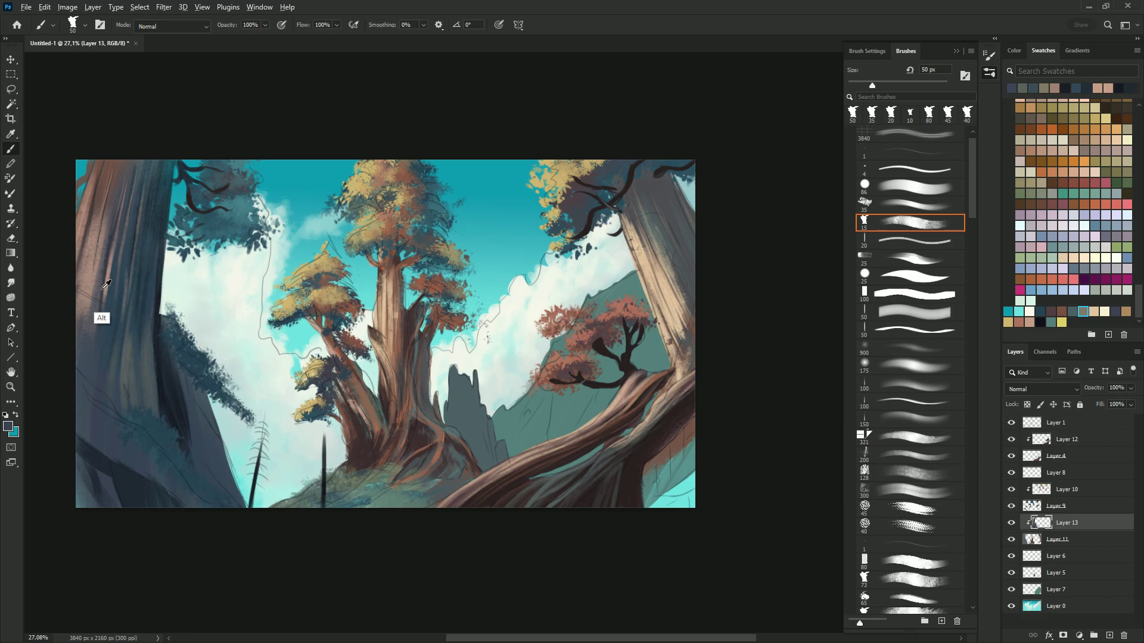
drag(99, 315, 83, 373)
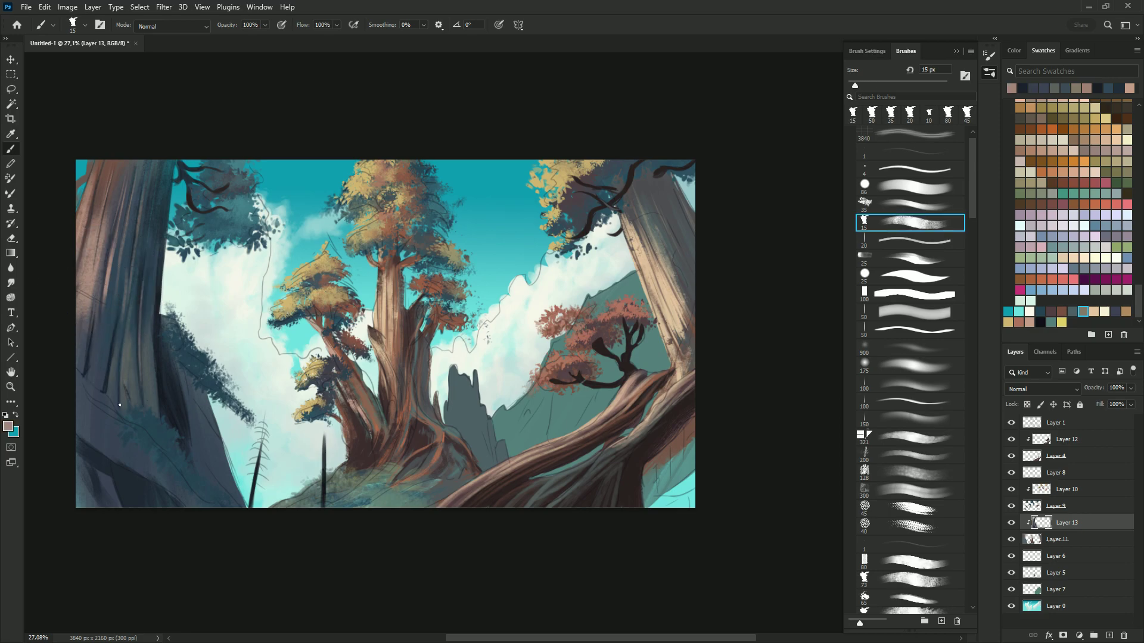
key(bracketright)
key(bracketright)
key(bracketright)
drag(107, 226, 138, 166)
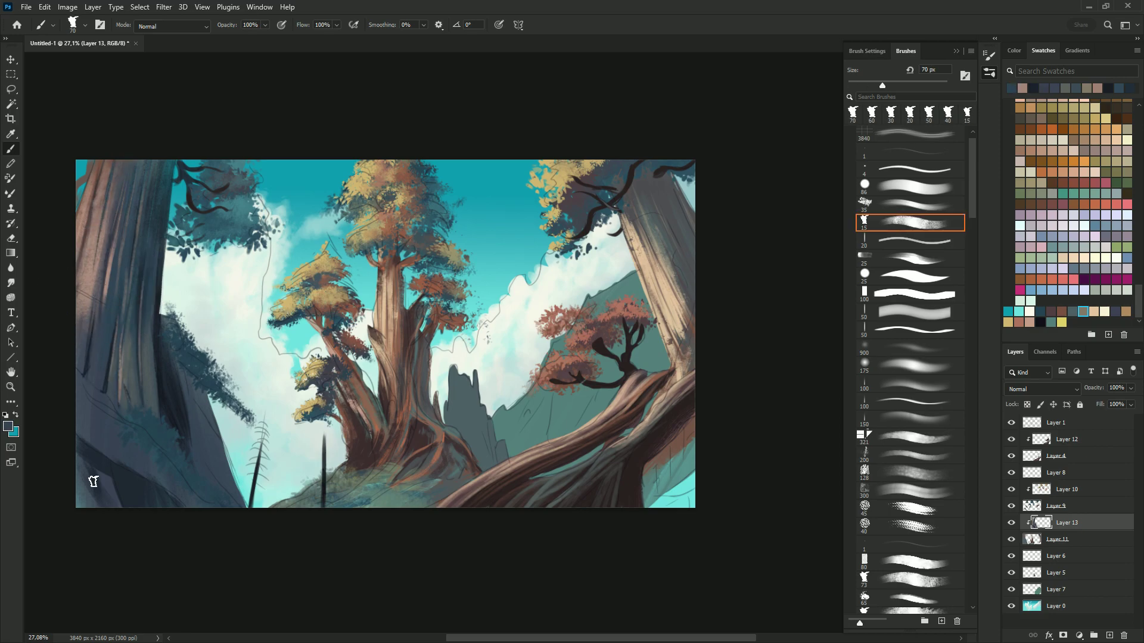
key(period)
key(period)
key(period)
key(period)
key(period)
key(period)
key(period)
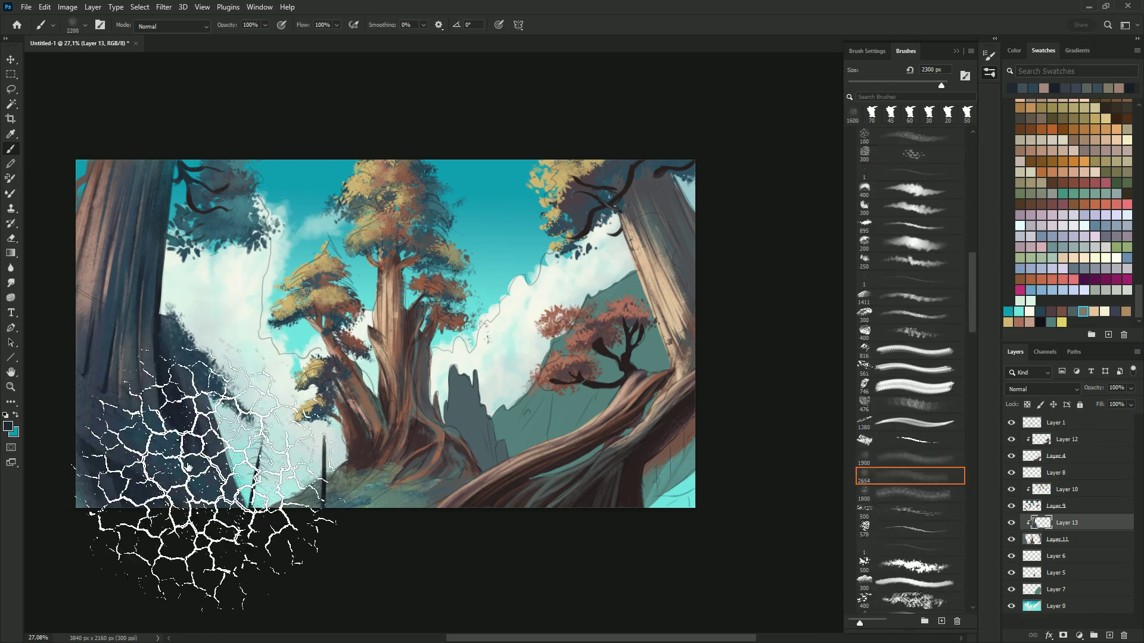
Step: Outline the lower-left cliff with the Lasso and add new Layer 14 above Layer 13
key(l)
drag(174, 363, 185, 361)
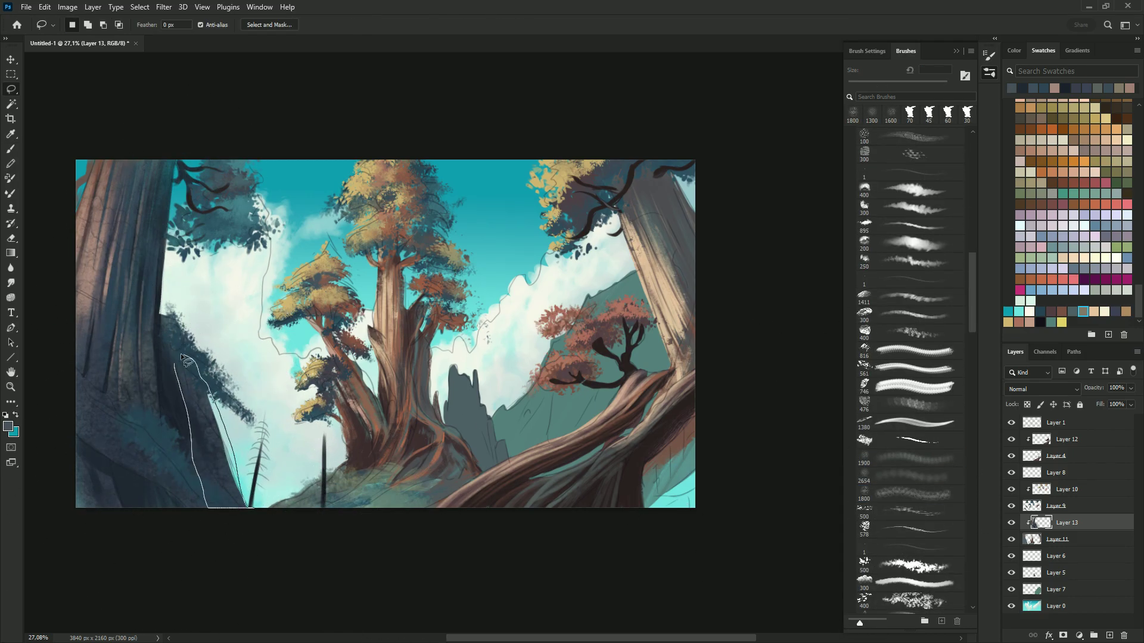
key(ctrl+d)
key(ctrl+shift+alt+n)
mouse_move(241, 507)
mouse_down()
mouse_move(113, 421)
mouse_move(75, 372)
mouse_up()
key(b)
key(comma)
key(comma)
key(comma)
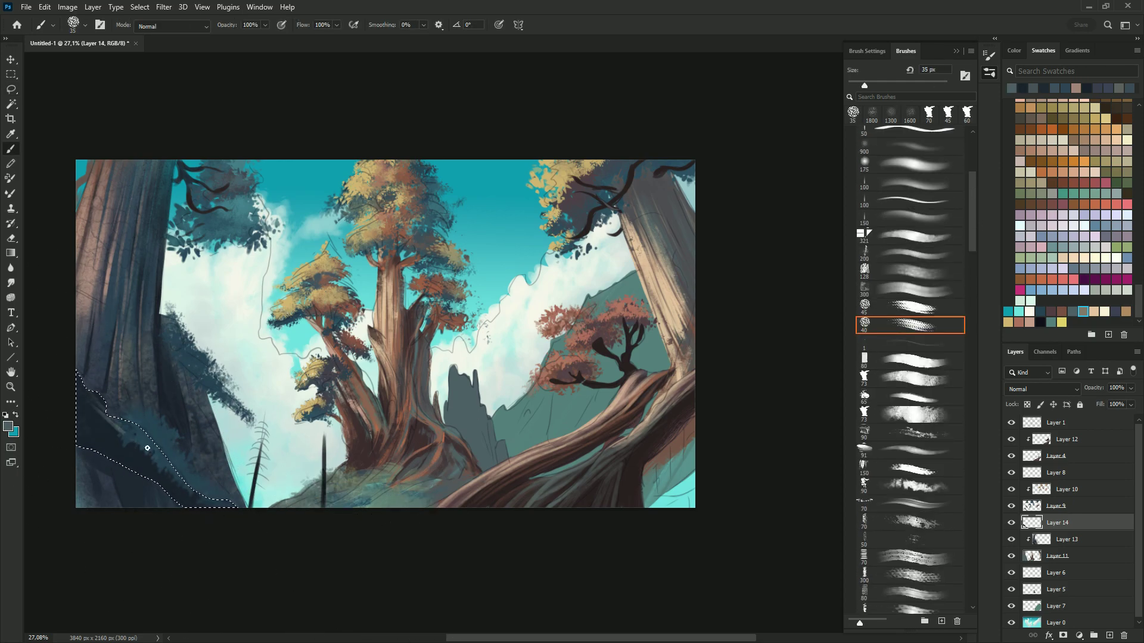
key(bracketleft)
key(ctrl+d)
Step: Paint dark vines across the lower-left cliff and hide the sketch lines
key(bracketleft)
mouse_move(117, 356)
mouse_down()
mouse_move(158, 402)
mouse_move(256, 435)
mouse_up()
drag(138, 336, 151, 343)
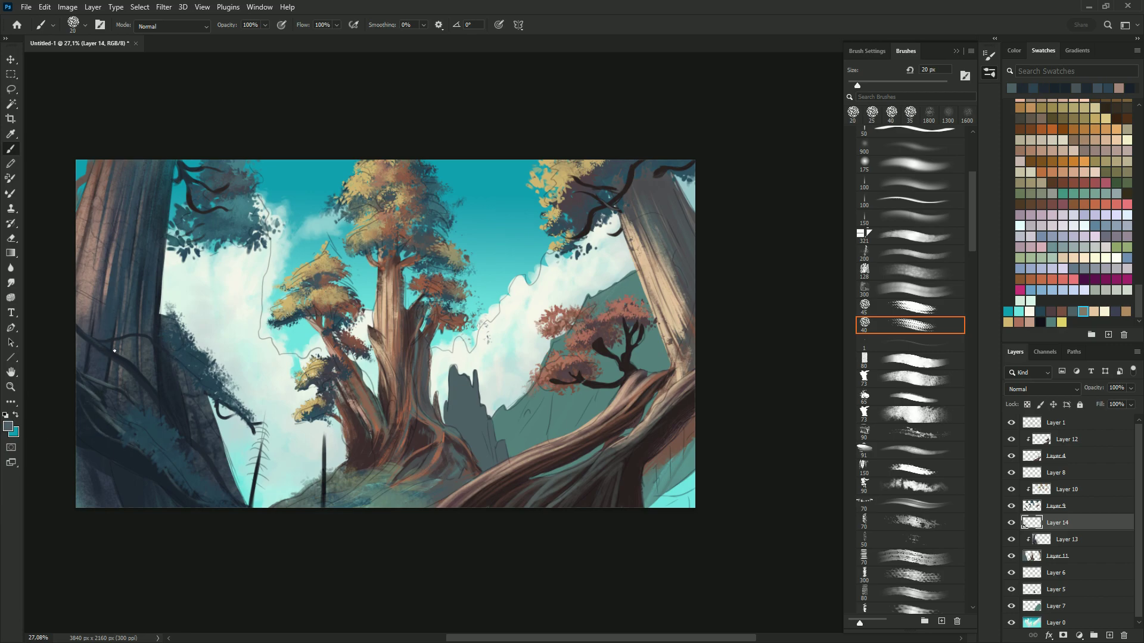
alt+click(157, 327)
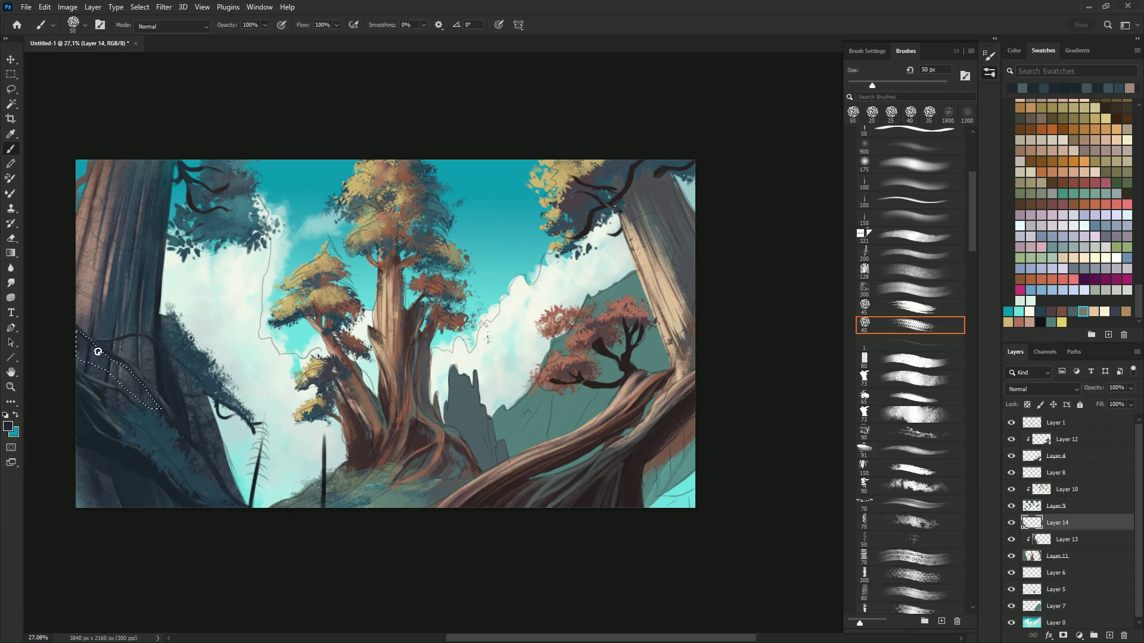
key(bracketright)
key(bracketright)
key(bracketright)
key(bracketleft)
key(bracketleft)
key(bracketleft)
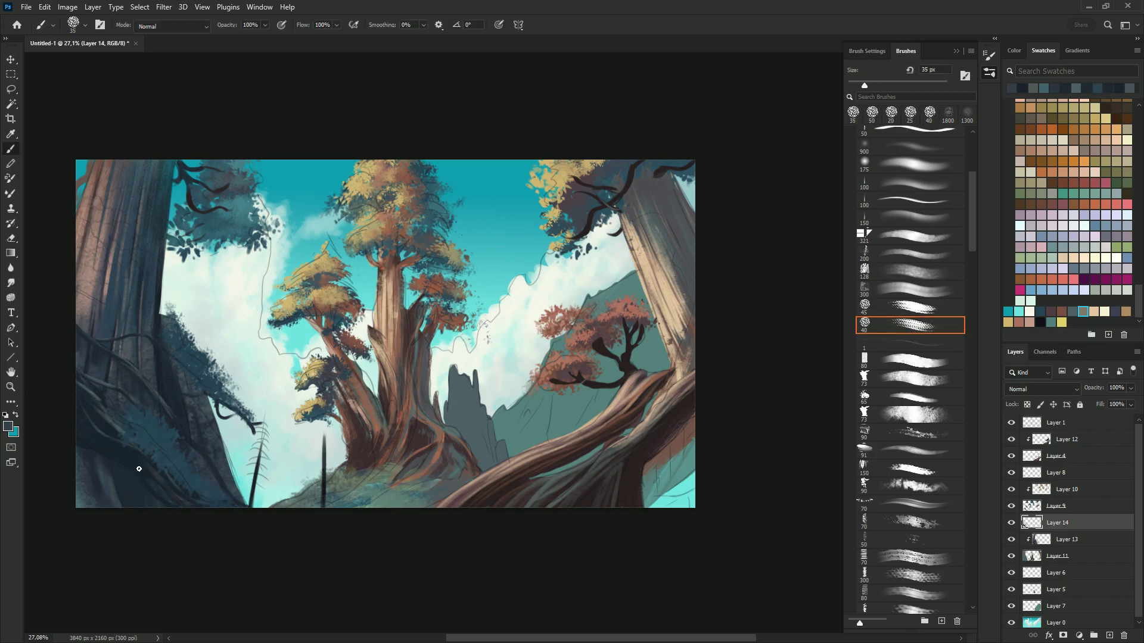
Step: Add grey-brown and dark navy strokes near the left foliage with a soft textured brush
alt+click(214, 472)
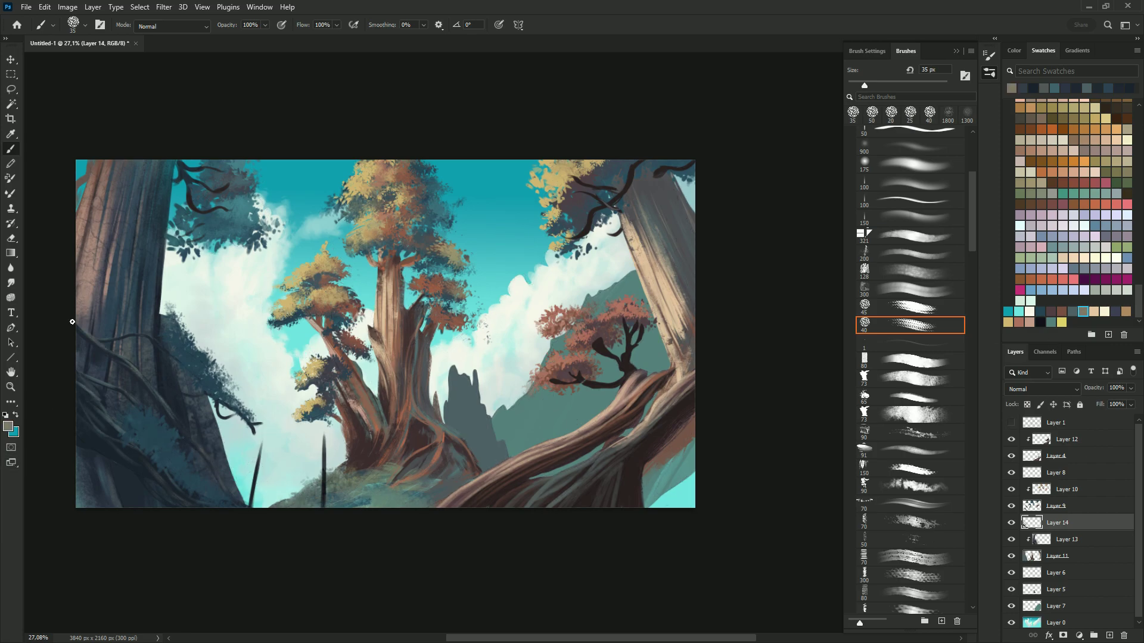
alt+click(125, 483)
key(bracketright)
key(bracketright)
key(bracketright)
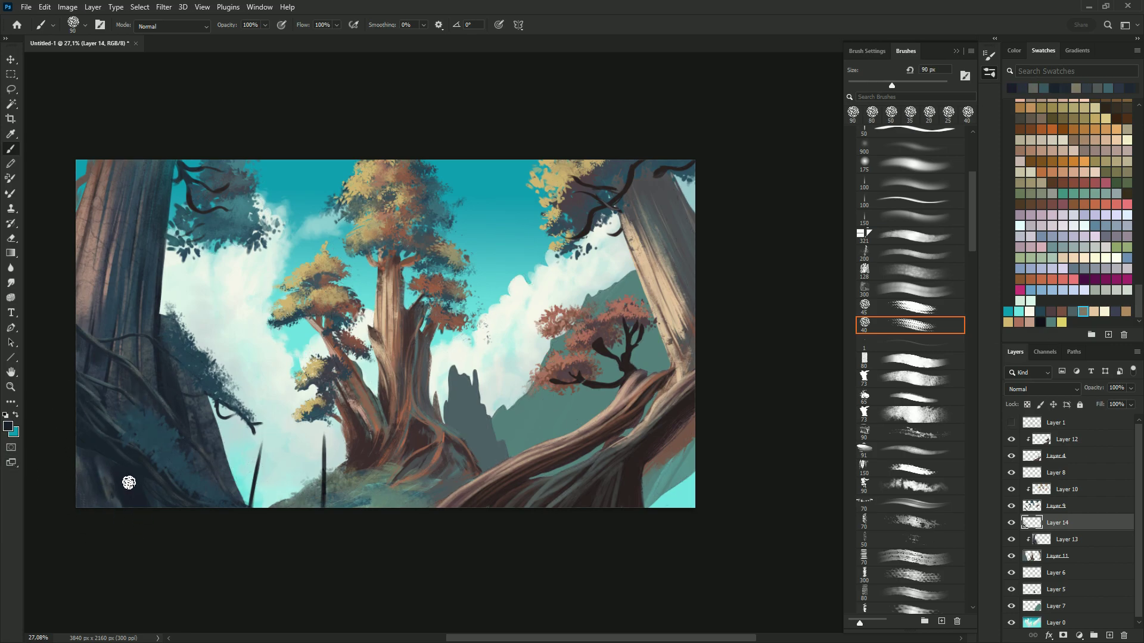
key(comma)
key(comma)
drag(222, 455, 195, 386)
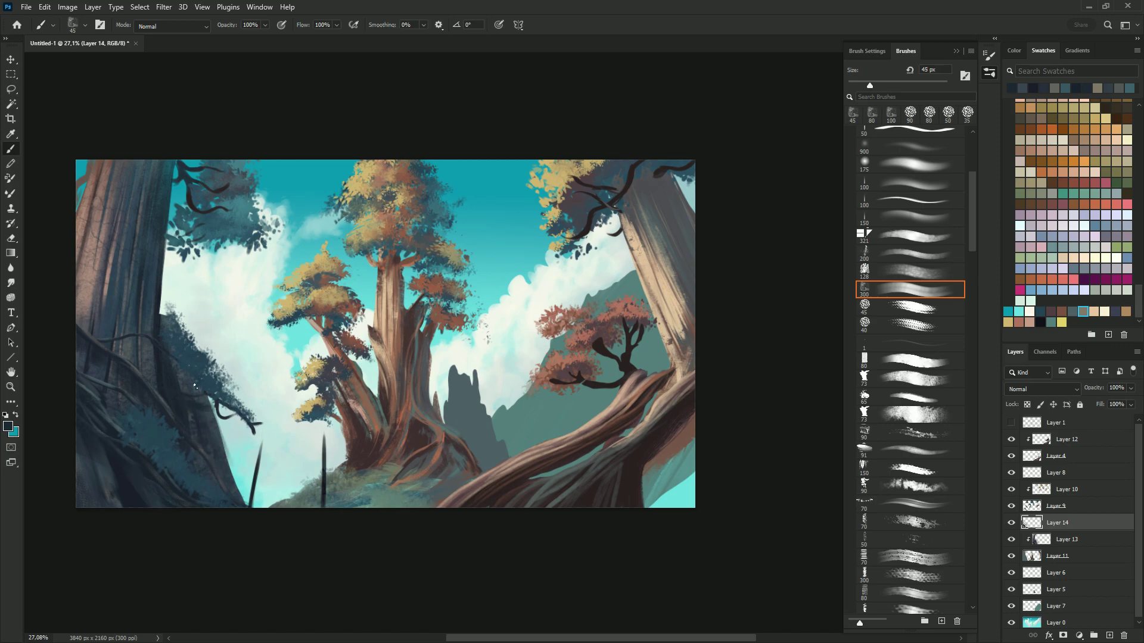
alt+click(646, 478)
key(bracketleft)
key(bracketleft)
key(bracketleft)
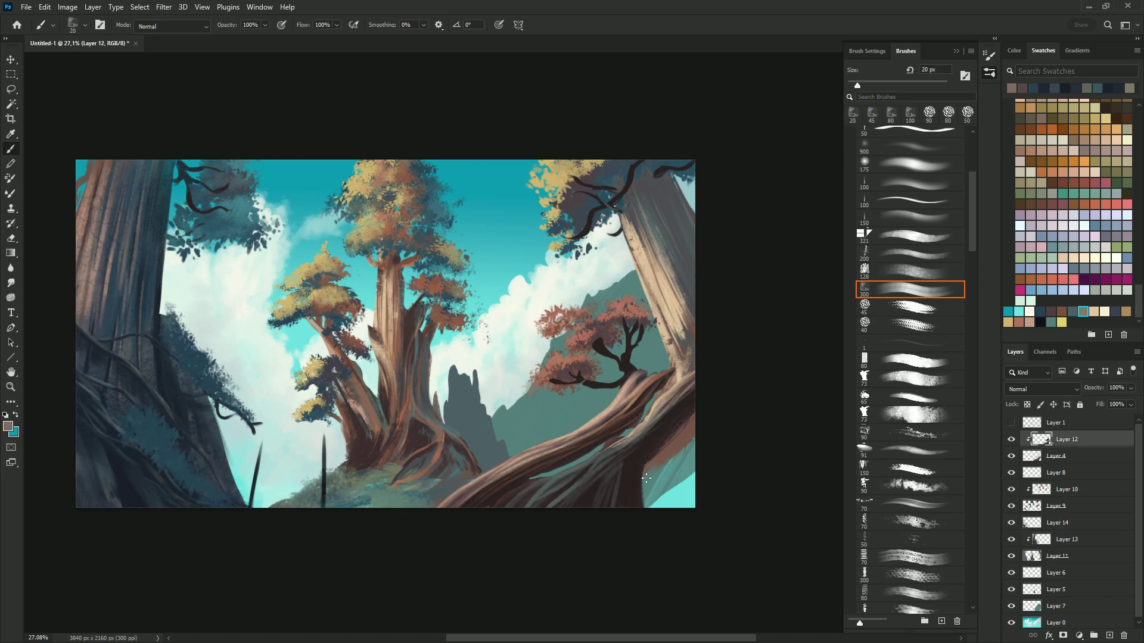
Step: Merge Layer 12 down and paint a grey-teal stroke on the large right branch
key(ctrl+e)
key(period)
key(period)
key(bracketright)
alt+click(692, 402)
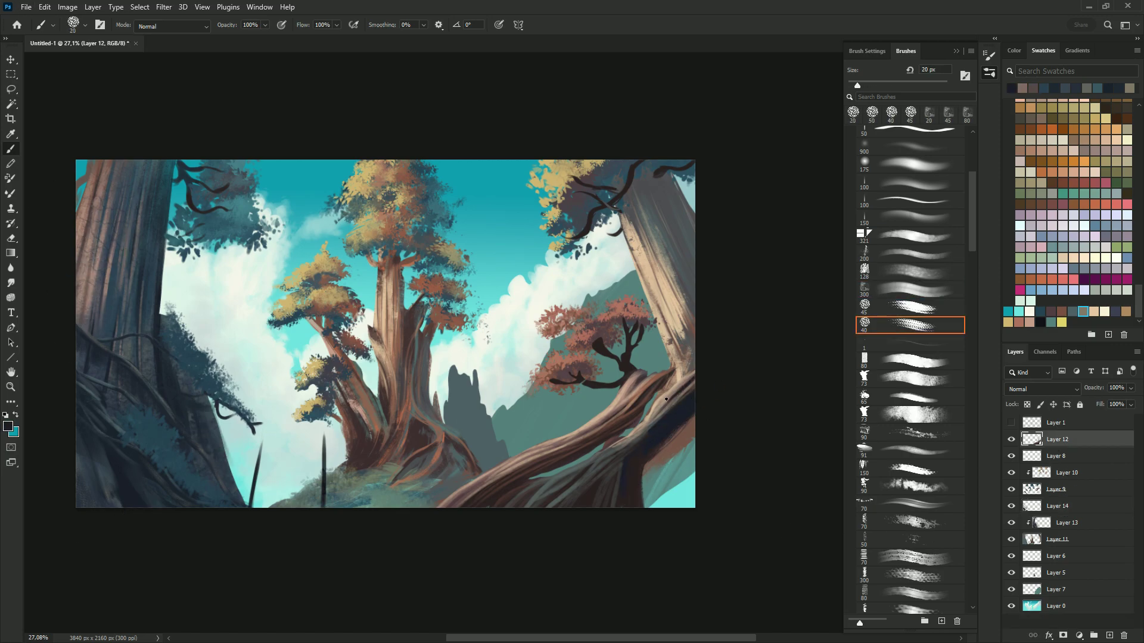
click(1051, 322)
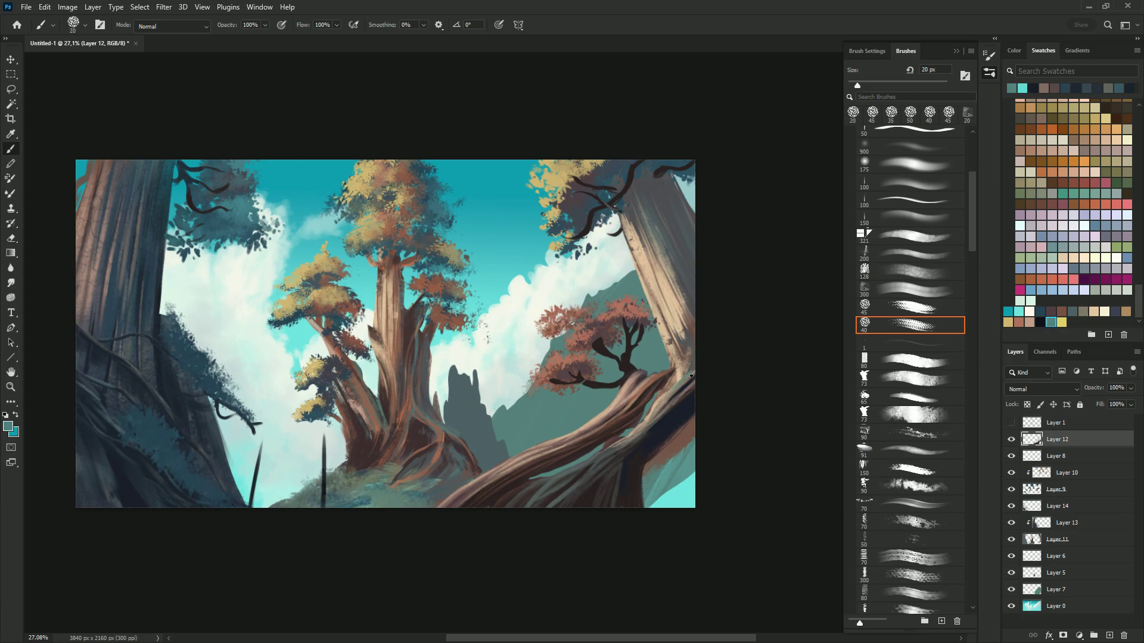
alt+click(655, 411)
key(comma)
drag(620, 500, 642, 434)
Step: Sample dull blue-grey, light tan and dark tones from the log while resizing the brush
alt+click(614, 469)
key(period)
key(bracketright)
key(bracketright)
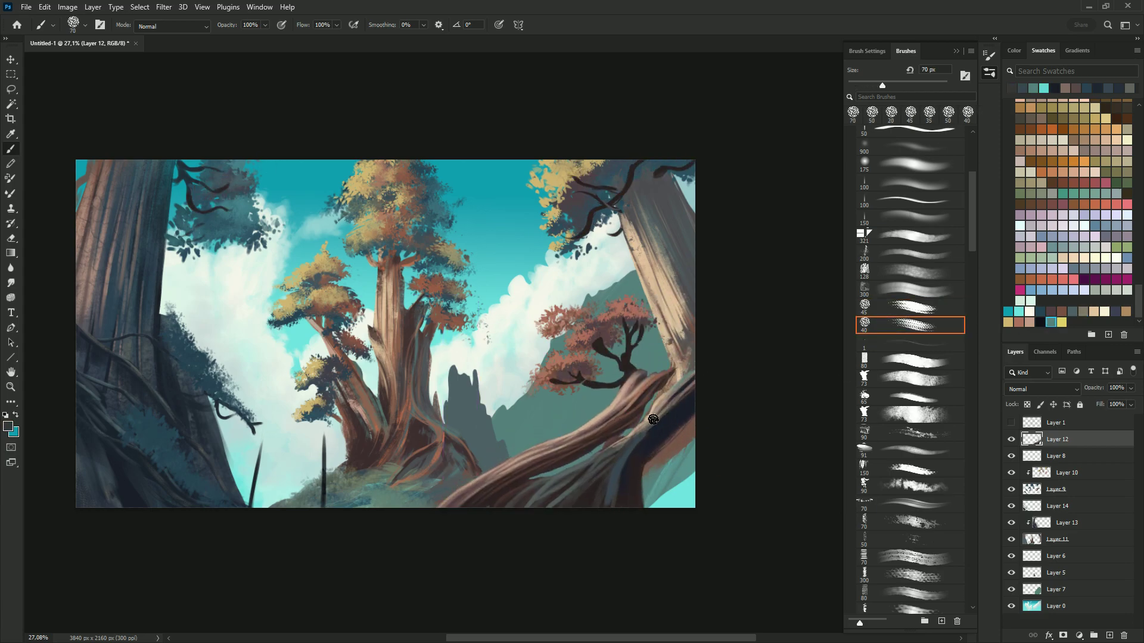
alt+click(654, 438)
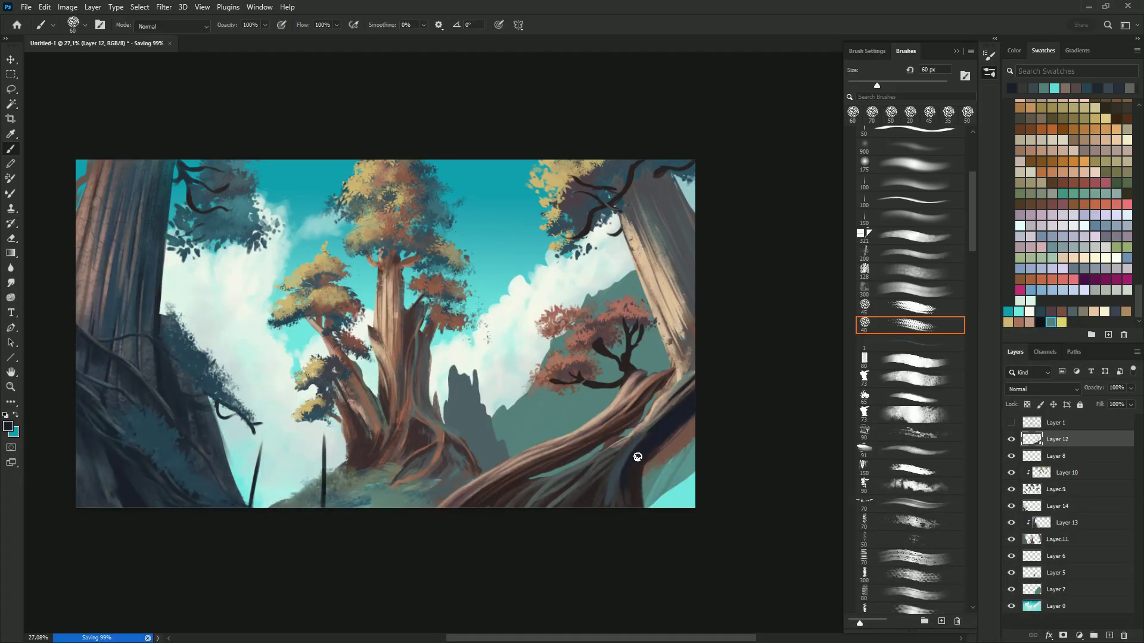
key(bracketleft)
key(bracketleft)
key(bracketleft)
alt+click(654, 465)
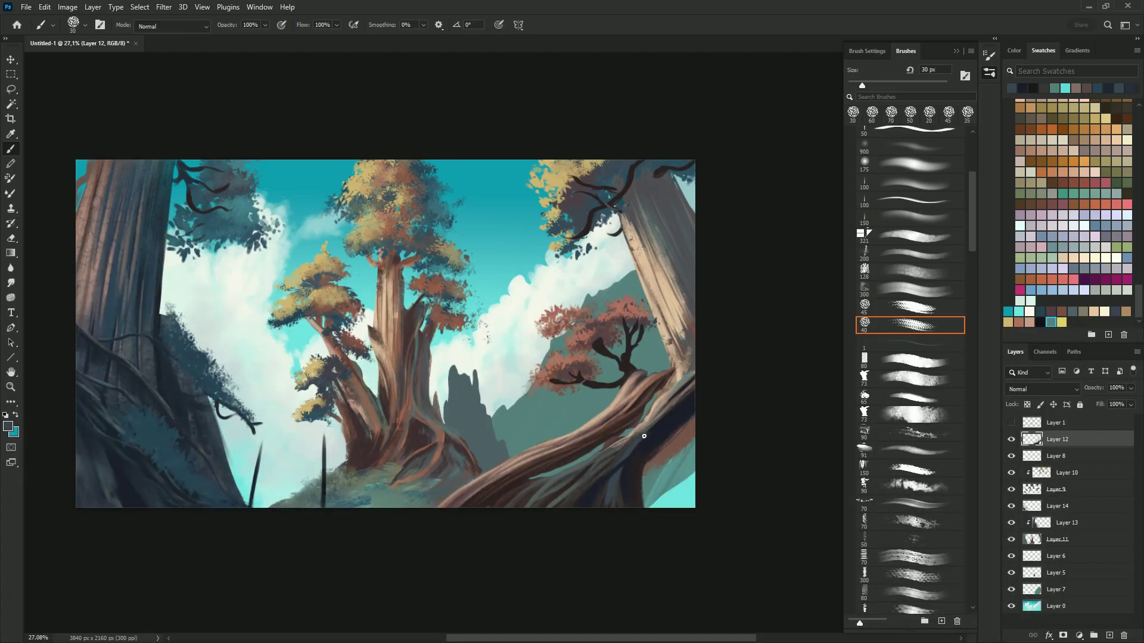
click(1014, 51)
alt+click(661, 414)
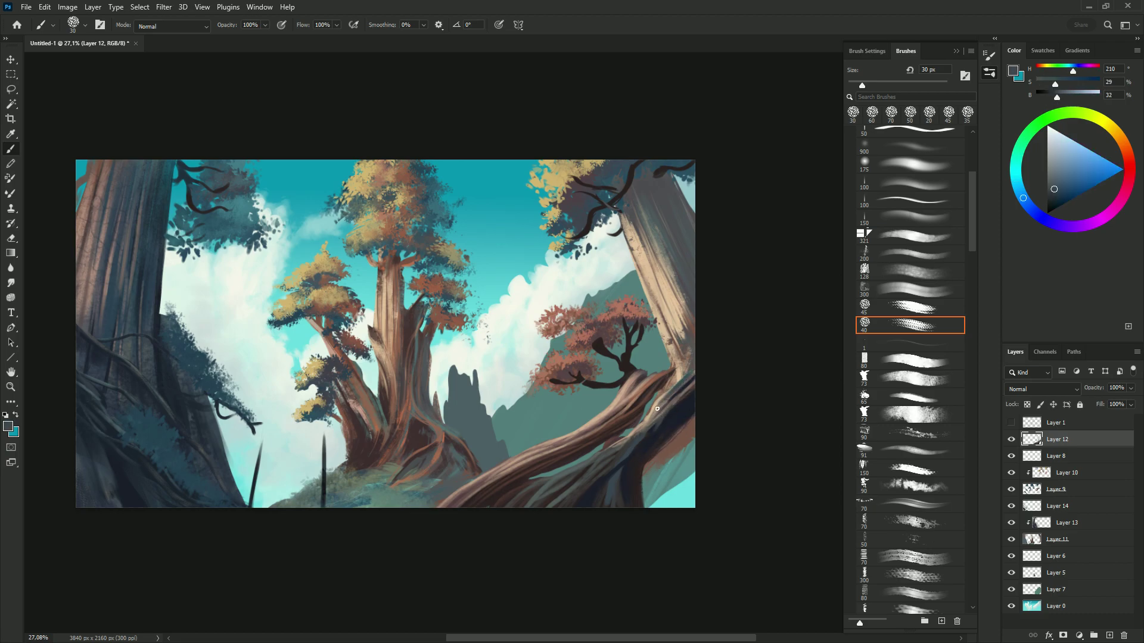
alt+click(650, 415)
key(bracketleft)
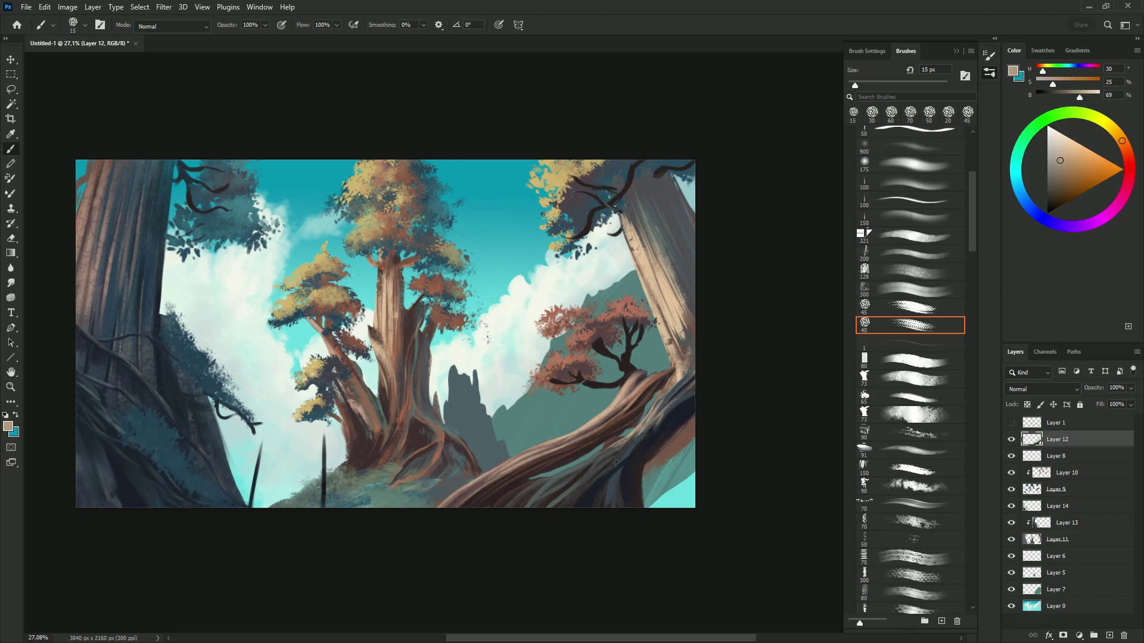
click(1043, 51)
alt+click(625, 467)
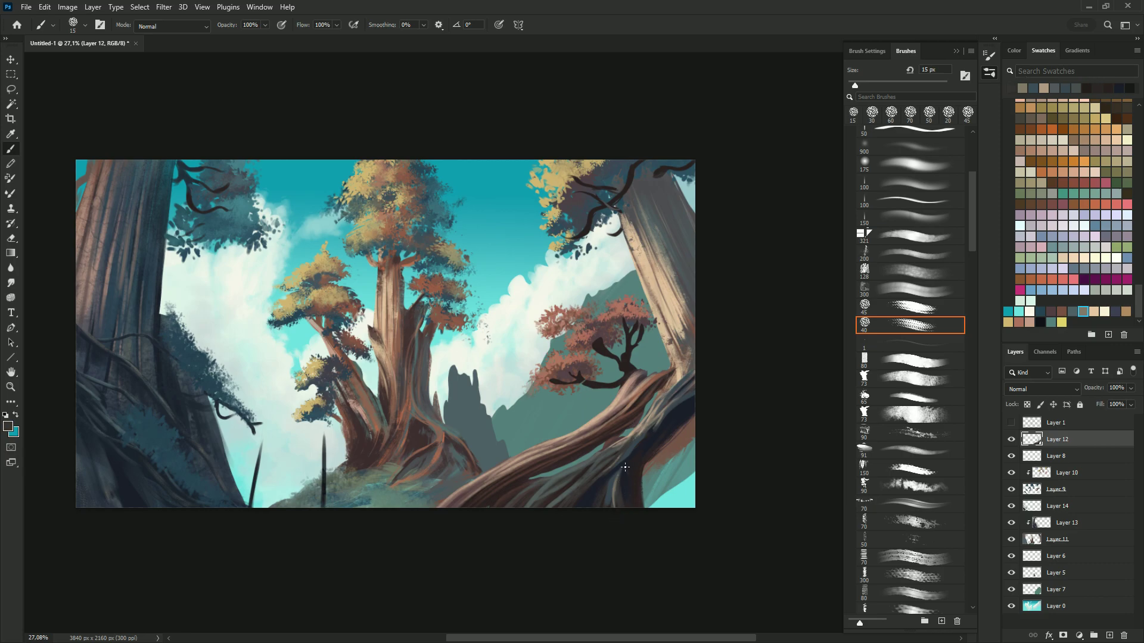
Step: Paint a small dark stroke on the log with a finer brush
key(e)
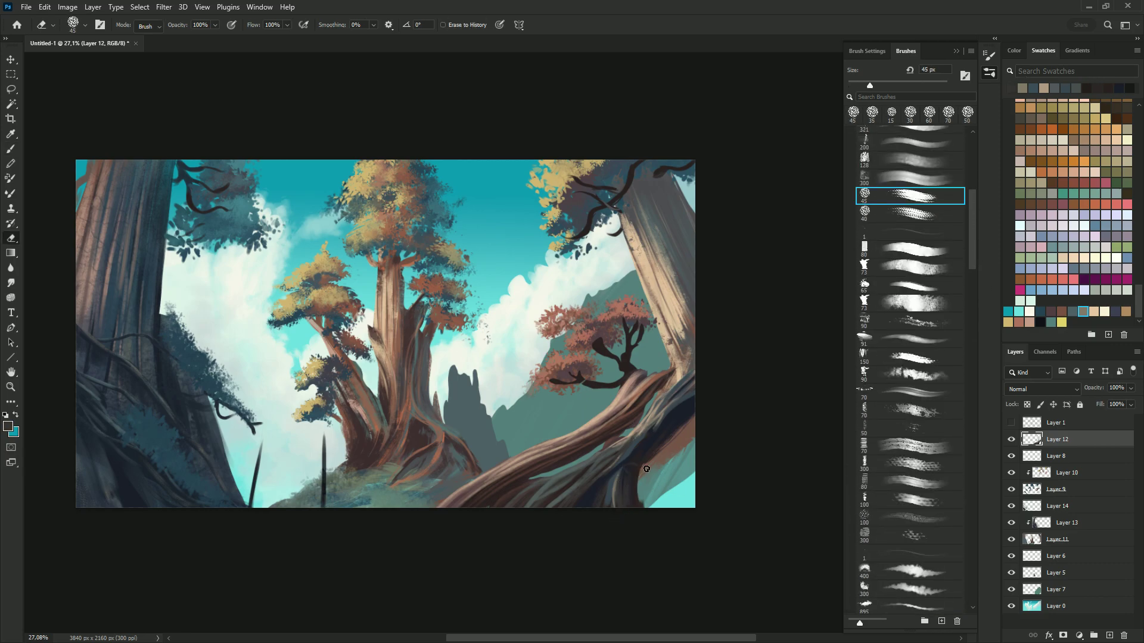
key(b)
alt+click(604, 488)
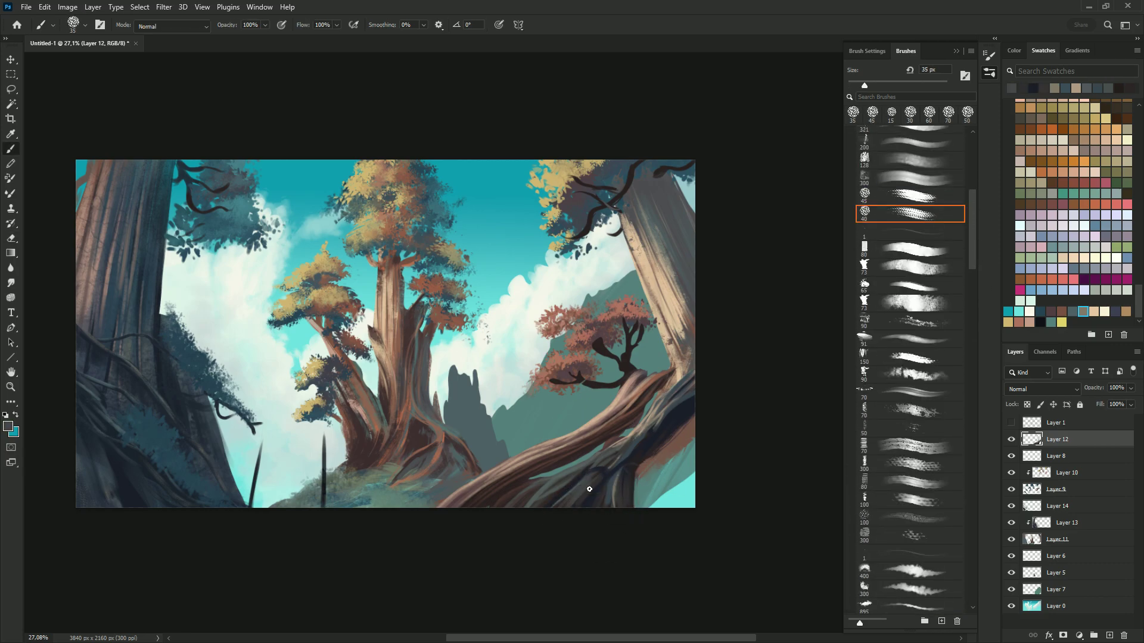
key(bracketleft)
alt+click(688, 374)
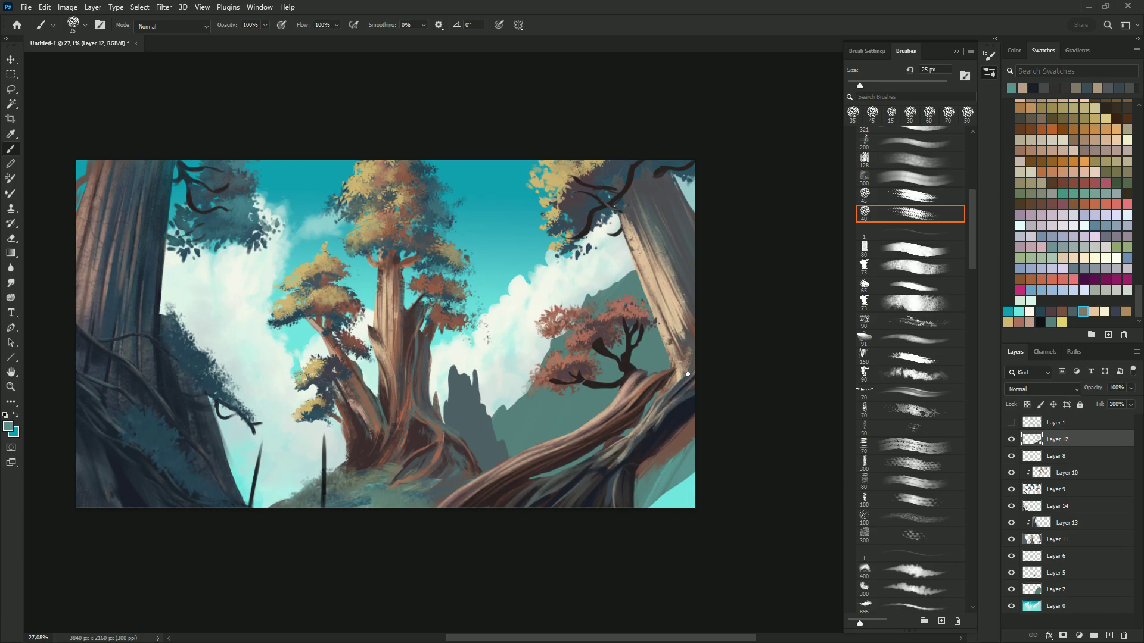
alt+click(609, 483)
alt+click(616, 500)
drag(642, 439, 653, 425)
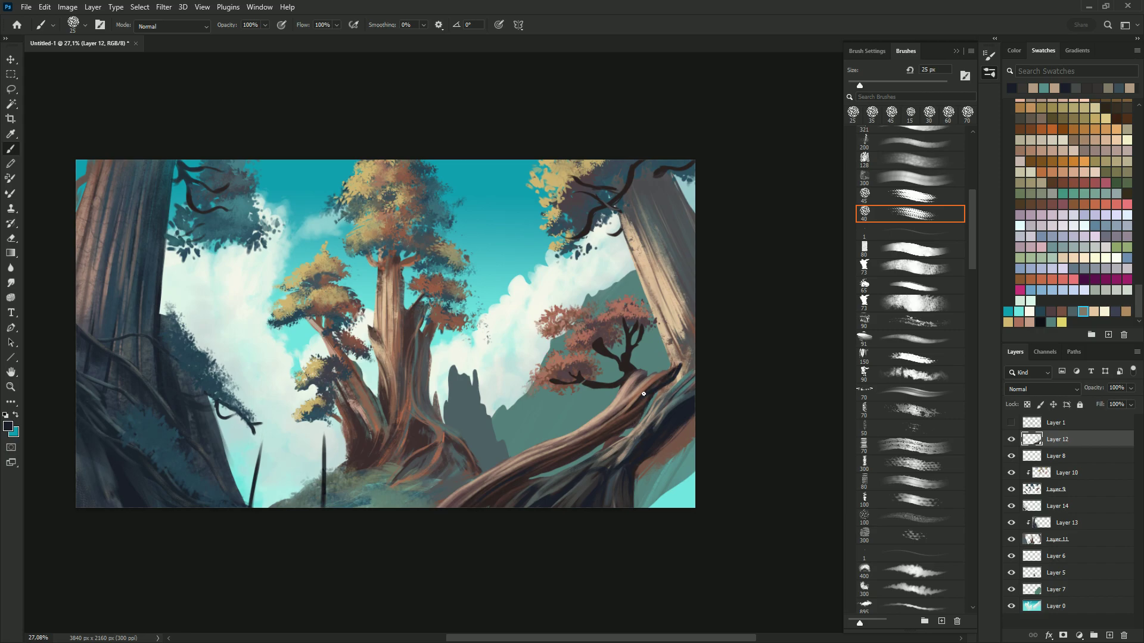
Step: Paint a darker shaded stroke along the branch
alt+click(643, 394)
drag(644, 384, 678, 363)
alt+click(608, 456)
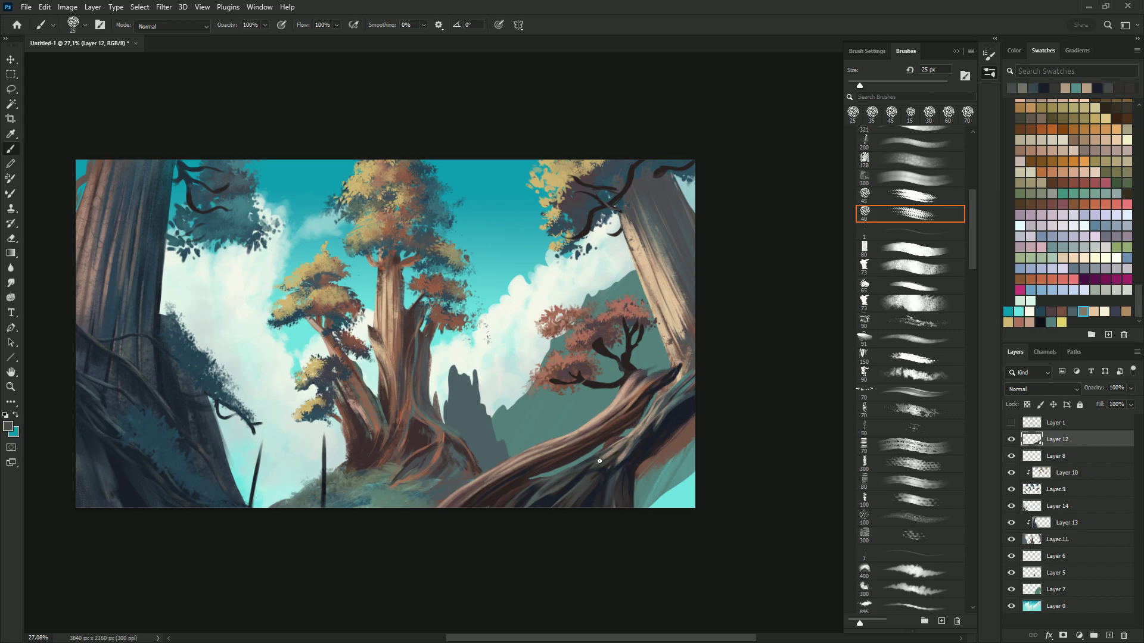
alt+click(563, 475)
key(bracketright)
Step: Sample pinkish-brown, dark navy and dark teal tones from the log
alt+click(520, 460)
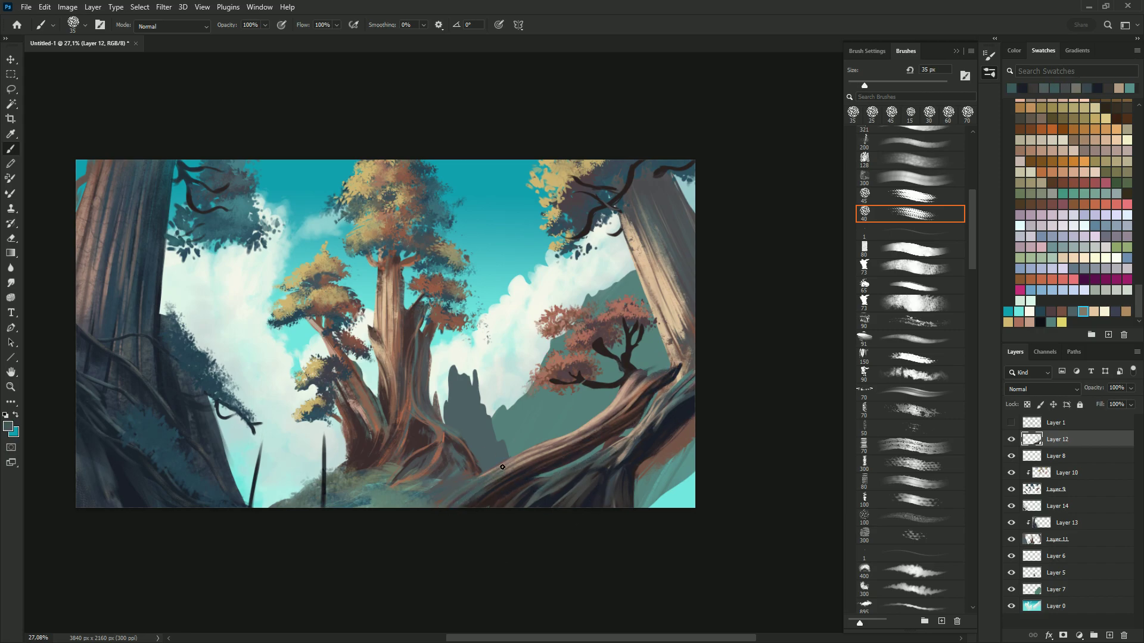
key(bracketleft)
key(bracketleft)
alt+click(510, 468)
alt+click(567, 441)
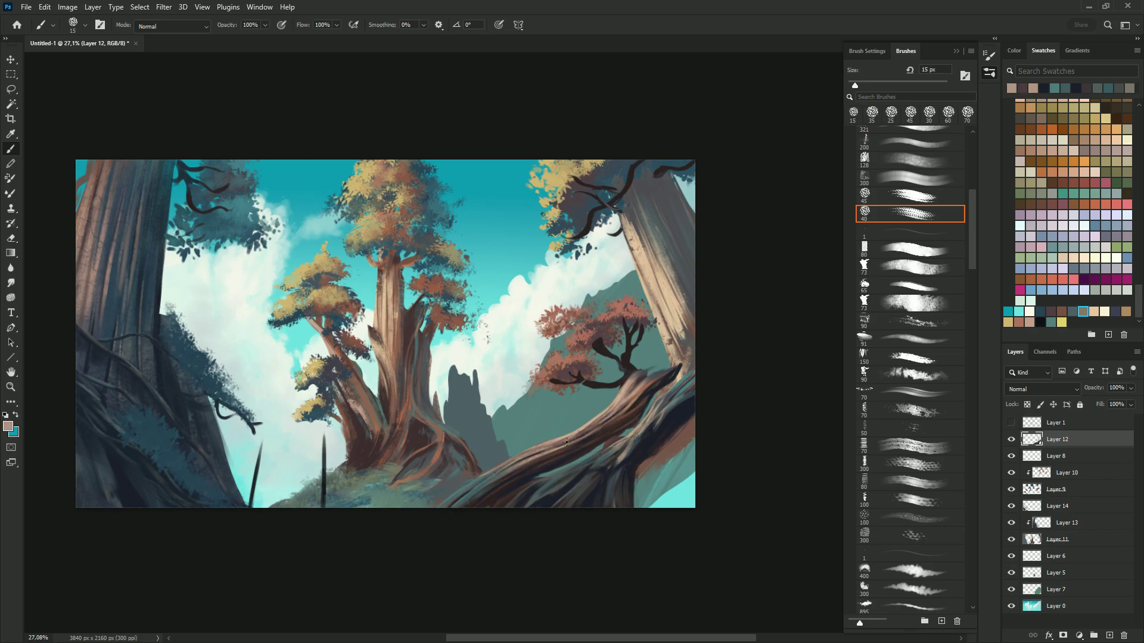
alt+click(572, 481)
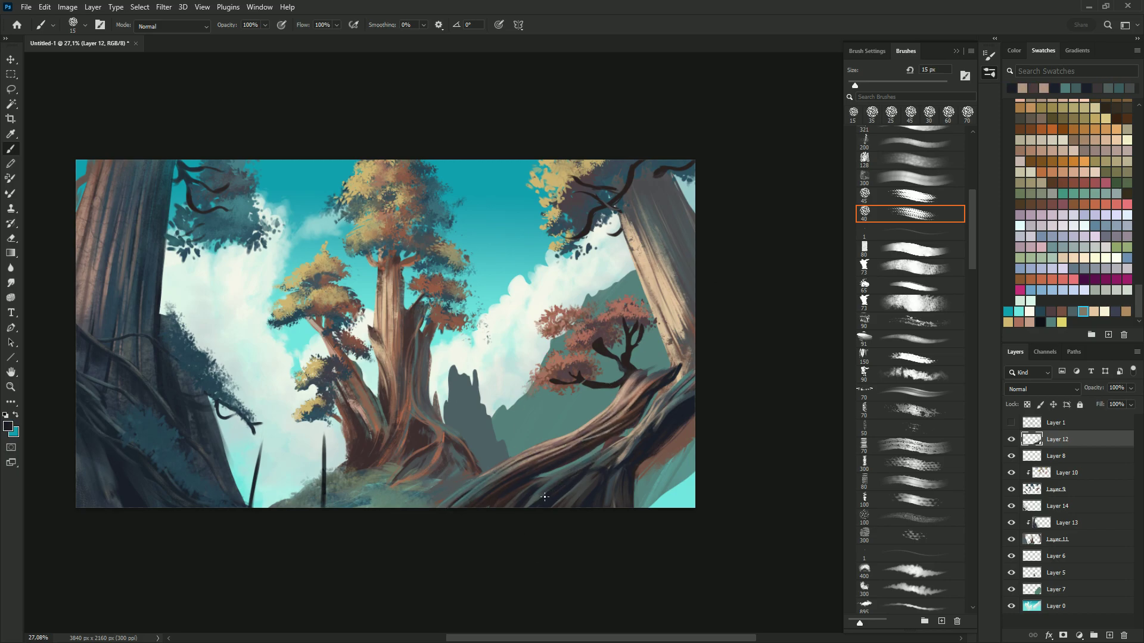
alt+click(617, 441)
key(bracketright)
key(bracketright)
key(bracketright)
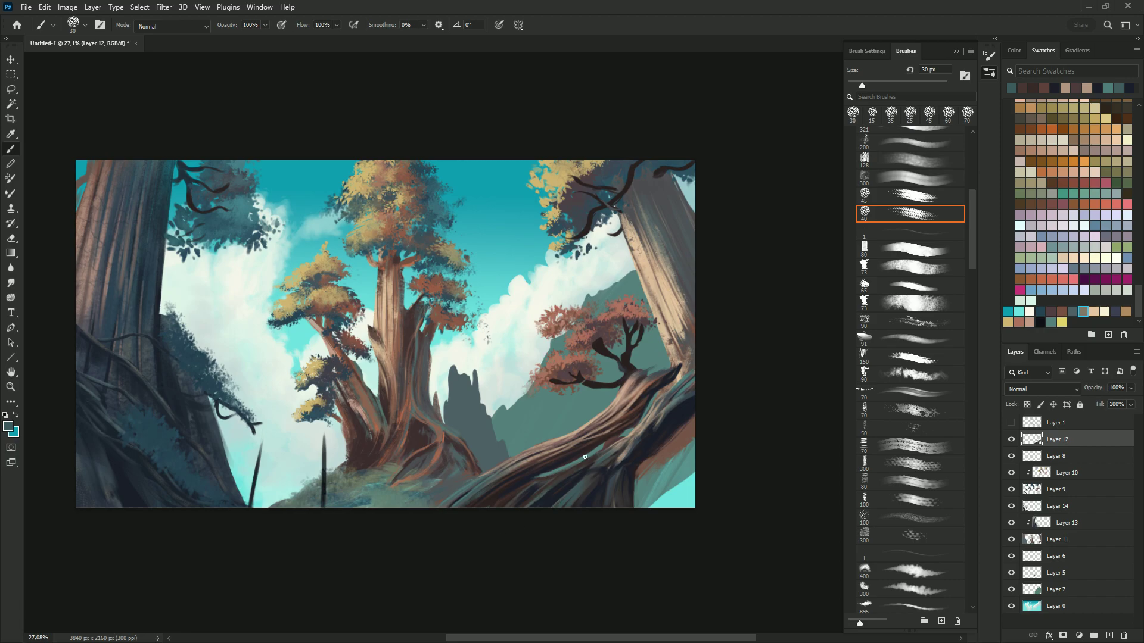
Step: Sample darker navy, lighter grey-teal and light salmon highlight tones from the log
alt+click(557, 493)
key(bracketleft)
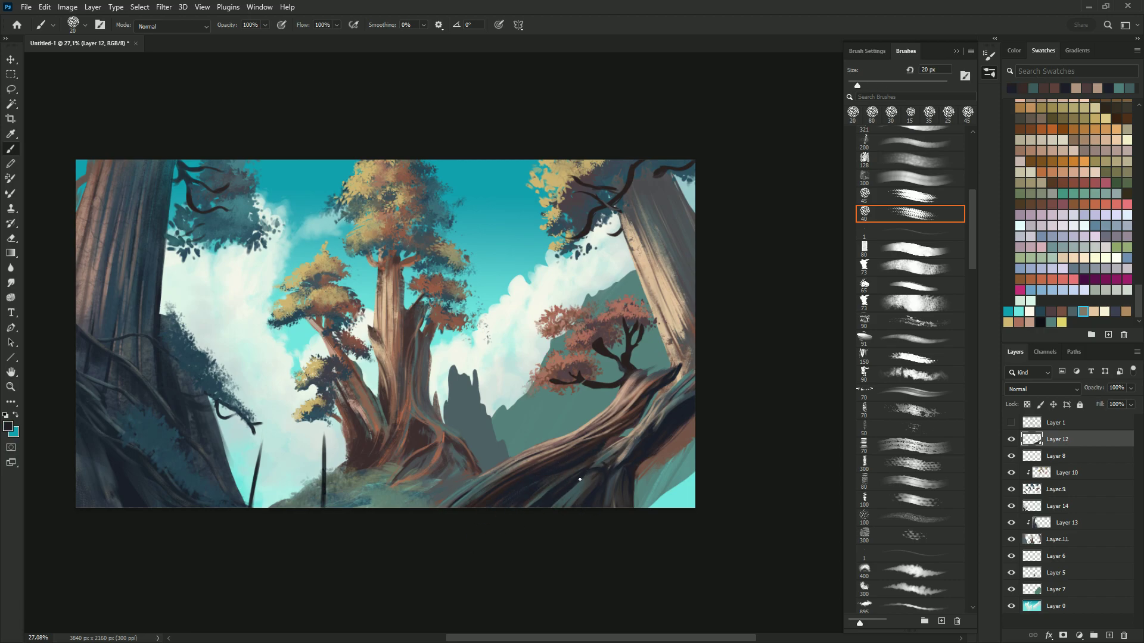
alt+click(592, 469)
alt+click(621, 449)
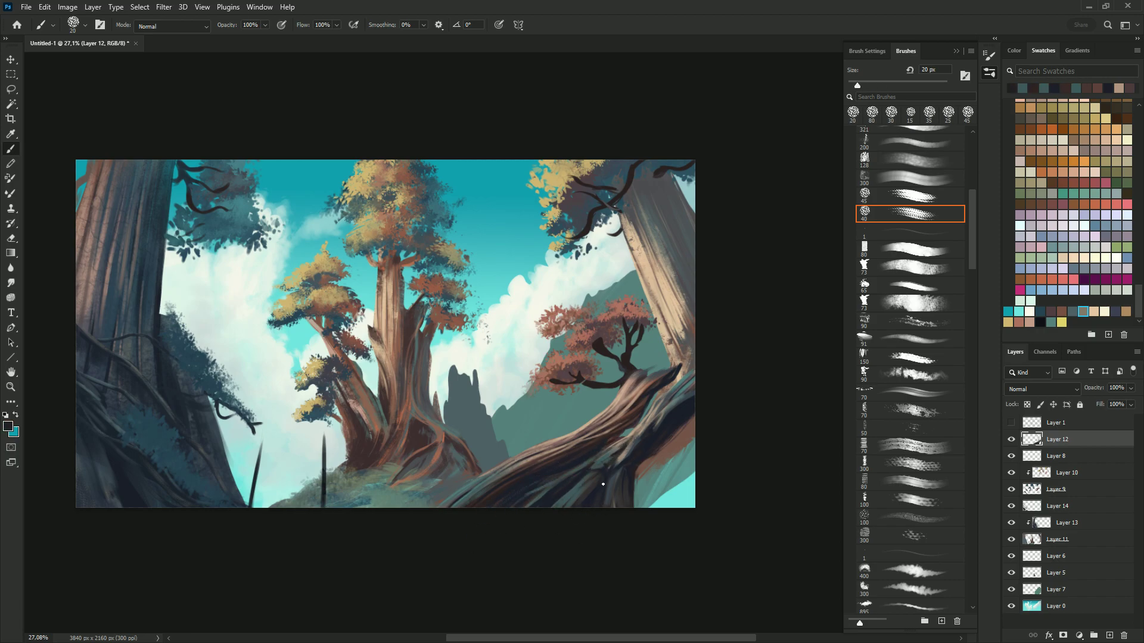
alt+click(645, 376)
alt+click(640, 372)
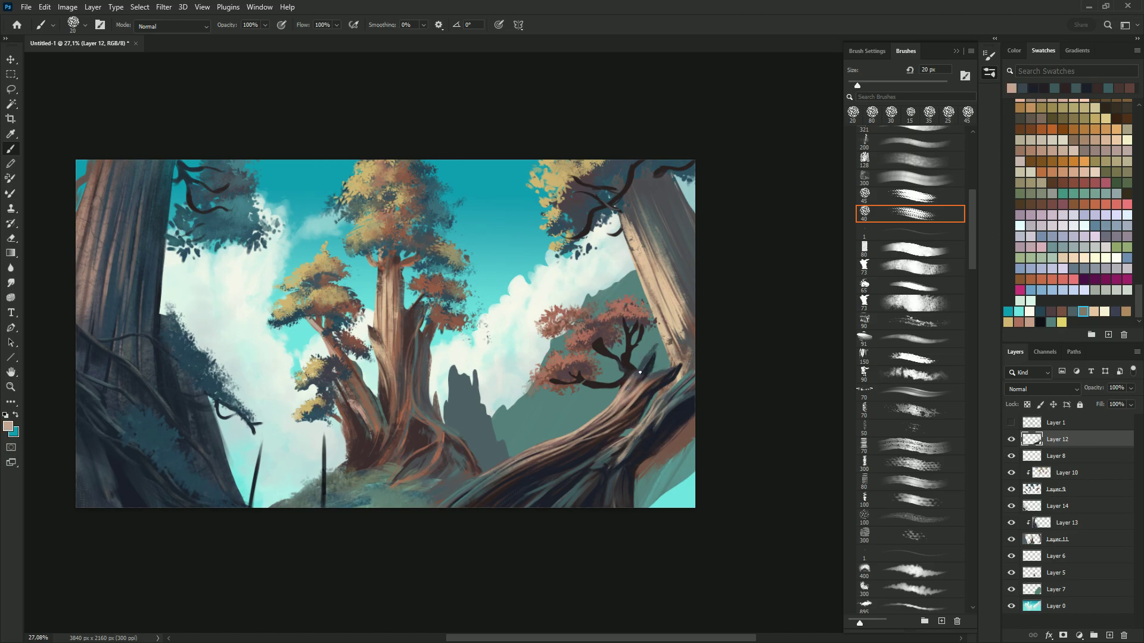
ctrl+click(414, 342)
alt+click(414, 342)
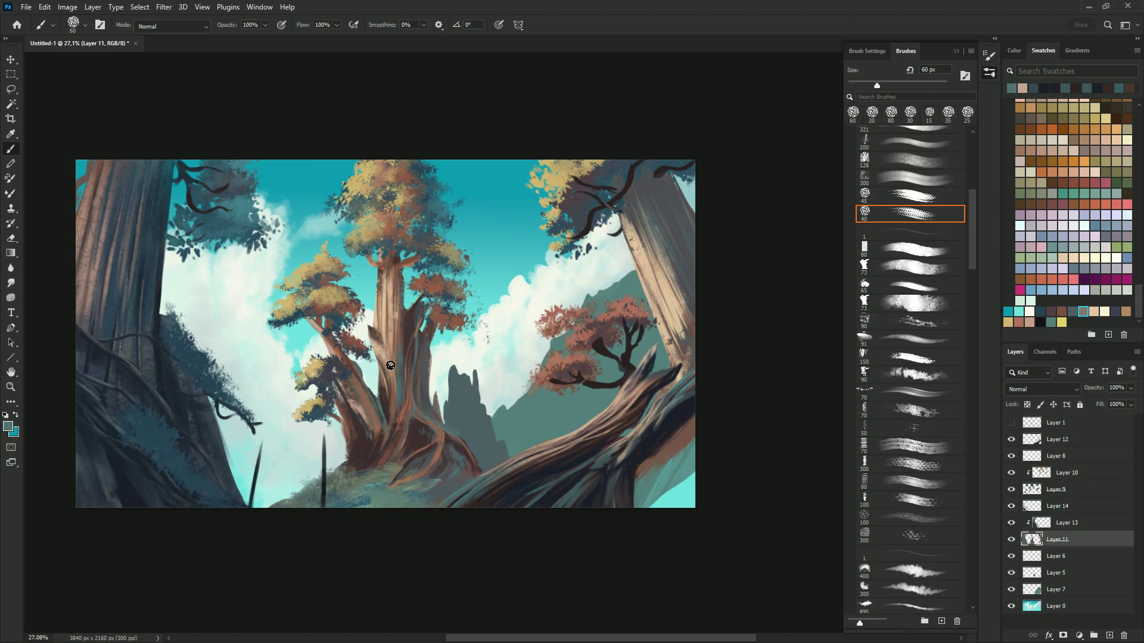
Step: Paint a light grey vertical highlight and wider textured strokes on the central trunk
alt+click(399, 319)
drag(399, 360, 400, 273)
click(920, 268)
drag(393, 360, 401, 258)
alt+click(411, 360)
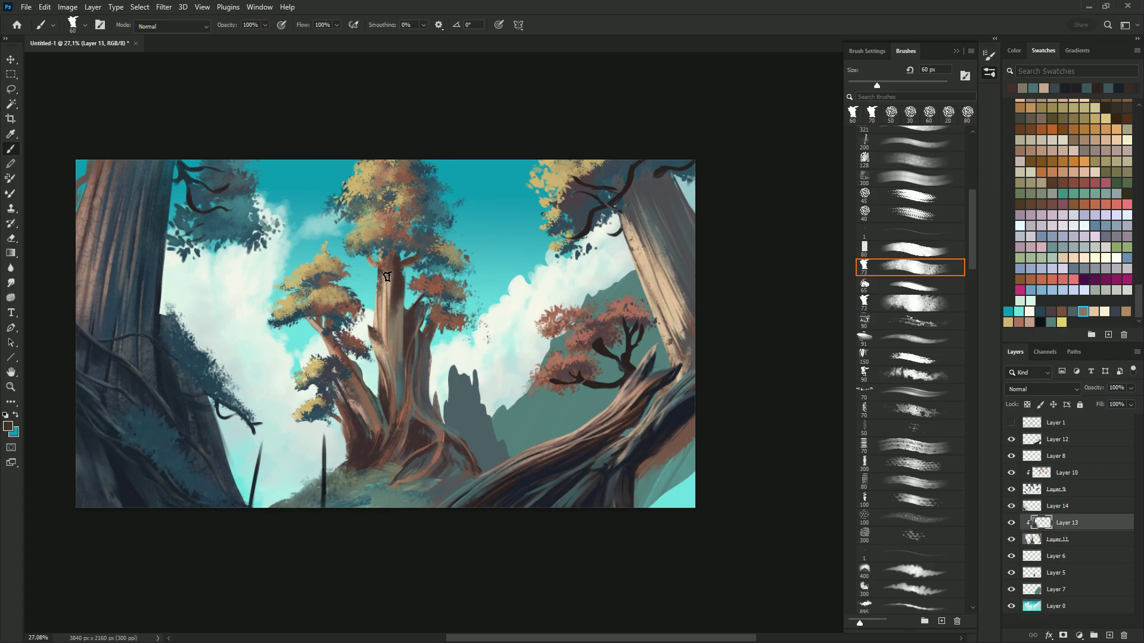
Step: On Layer 13, paint sampled light strokes up the central trunk with a larger brush
click(1065, 526)
alt+click(394, 321)
key(bracketright)
key(bracketright)
drag(392, 363, 390, 274)
alt+click(400, 342)
drag(396, 333, 394, 274)
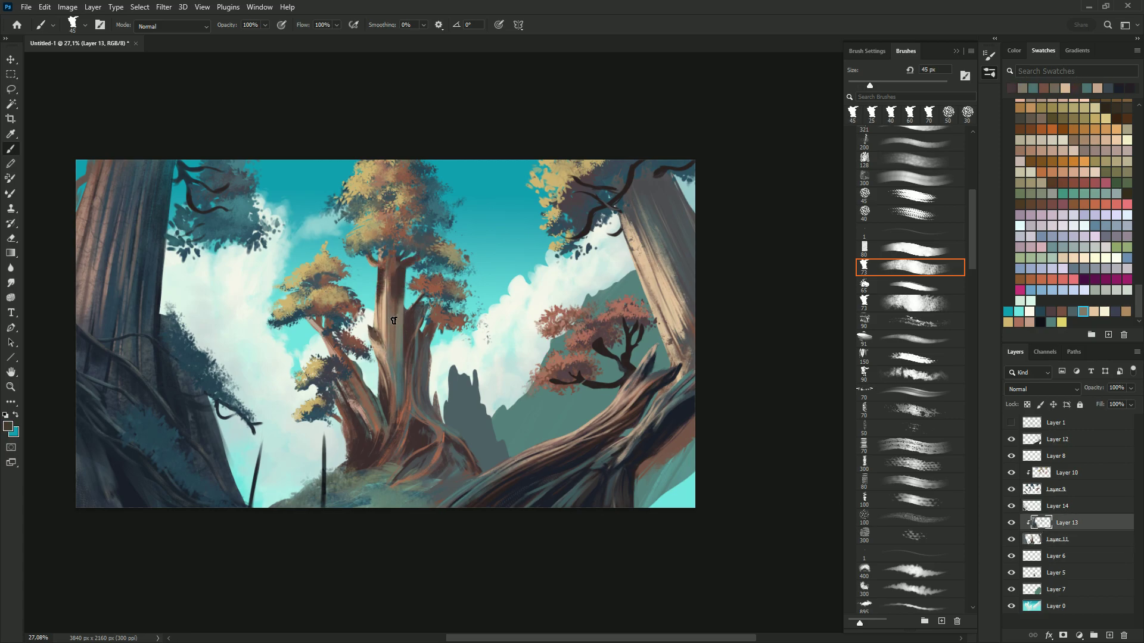
Step: Paint light cream strokes on the trunk with a fine textured brush on Layer 13
key(l)
key(alt+bracketleft)
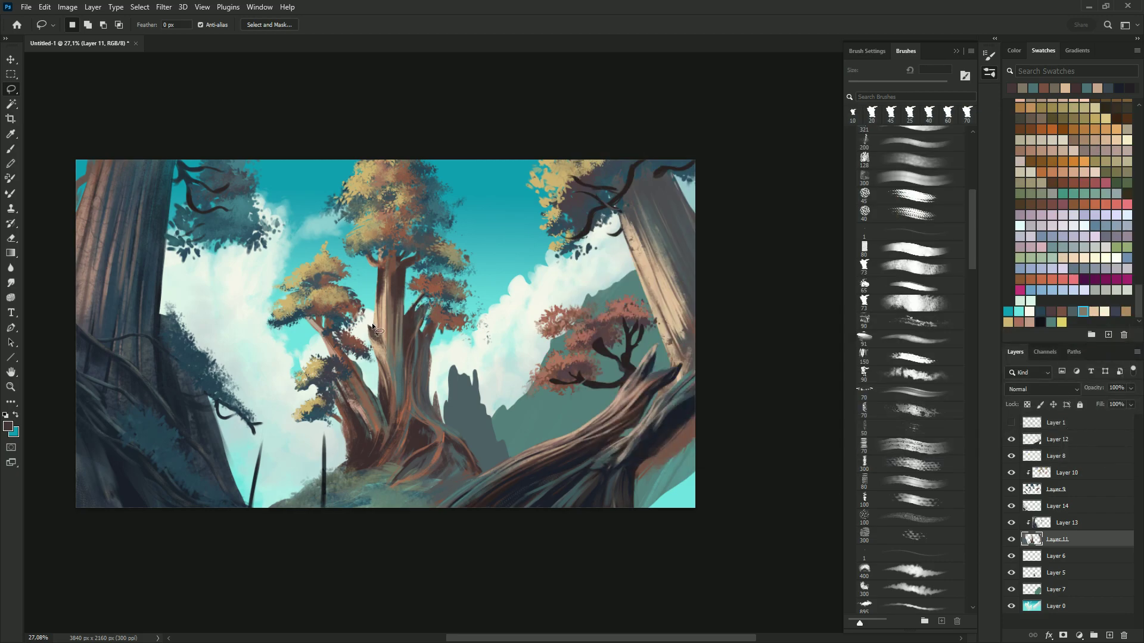
key(b)
alt+click(381, 292)
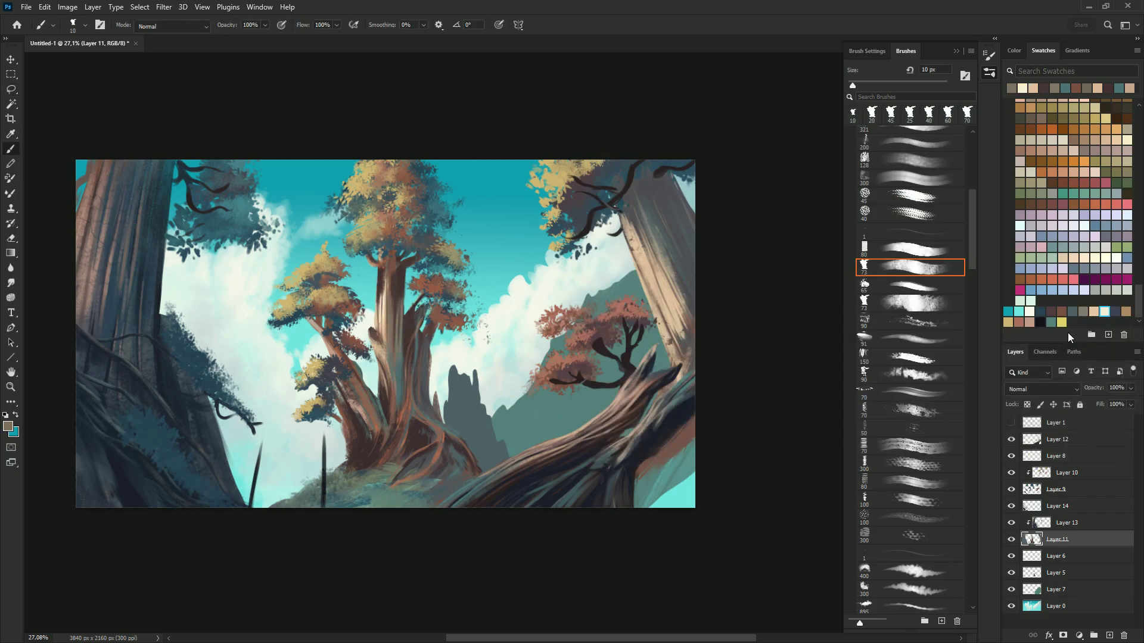
alt+click(388, 281)
click(1075, 522)
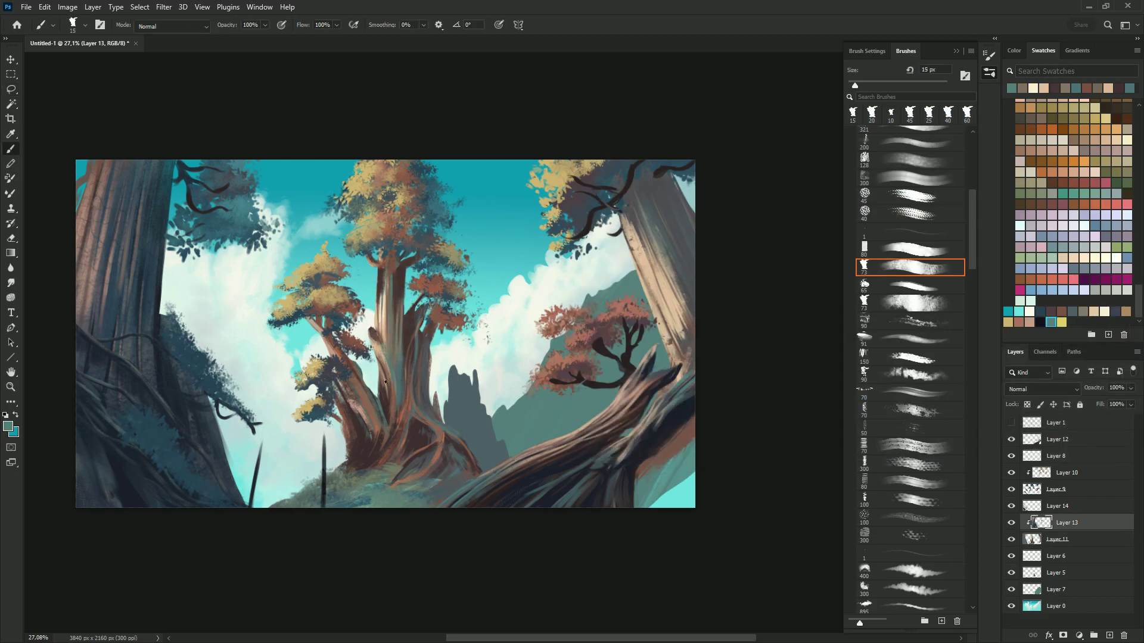
alt+click(385, 363)
mouse_move(387, 370)
mouse_down()
mouse_move(374, 336)
mouse_move(382, 354)
mouse_up()
Step: Add dark brown and teal-grey strokes down the central trunk
alt+click(375, 351)
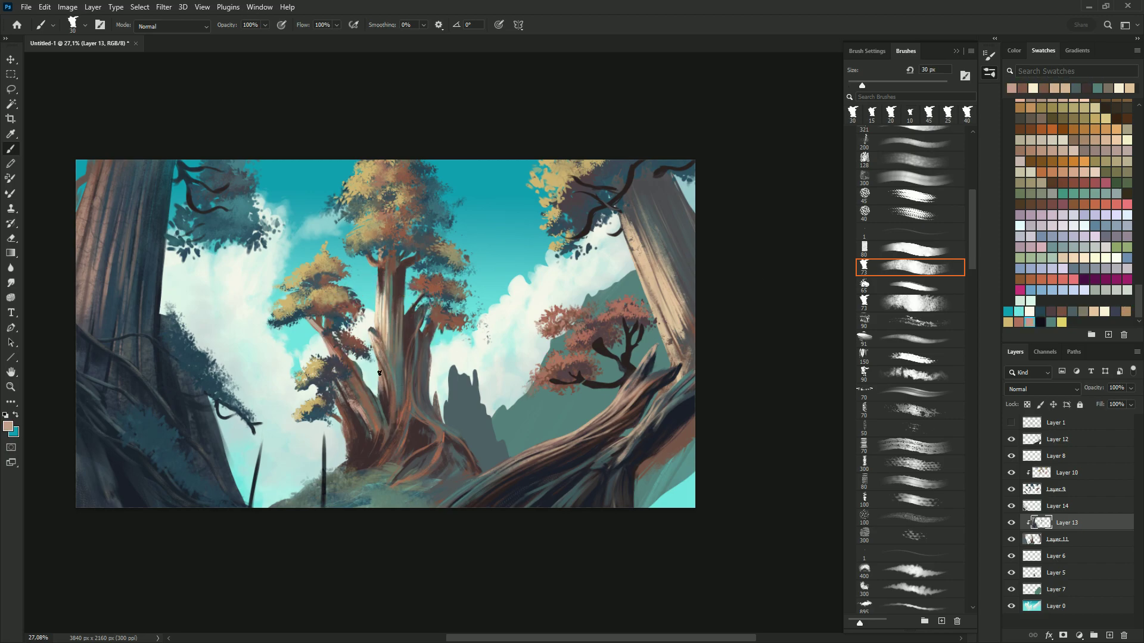
mouse_move(390, 405)
mouse_down()
mouse_move(388, 358)
mouse_move(396, 417)
mouse_up()
alt+click(404, 335)
mouse_move(405, 360)
mouse_down()
mouse_move(405, 320)
mouse_move(420, 355)
mouse_up()
alt+click(417, 357)
key(bracketright)
mouse_move(404, 399)
mouse_down()
mouse_move(408, 371)
mouse_move(409, 409)
mouse_up()
alt+click(411, 381)
mouse_move(412, 365)
mouse_down()
mouse_move(406, 453)
mouse_move(411, 434)
mouse_up()
key(bracketright)
Step: Texture the trunk base with the stipple brush and teal strokes and dabs
scroll(912, 238, down, 1)
click(912, 179)
key(bracketright)
key(bracketright)
drag(420, 354, 409, 413)
alt+click(409, 413)
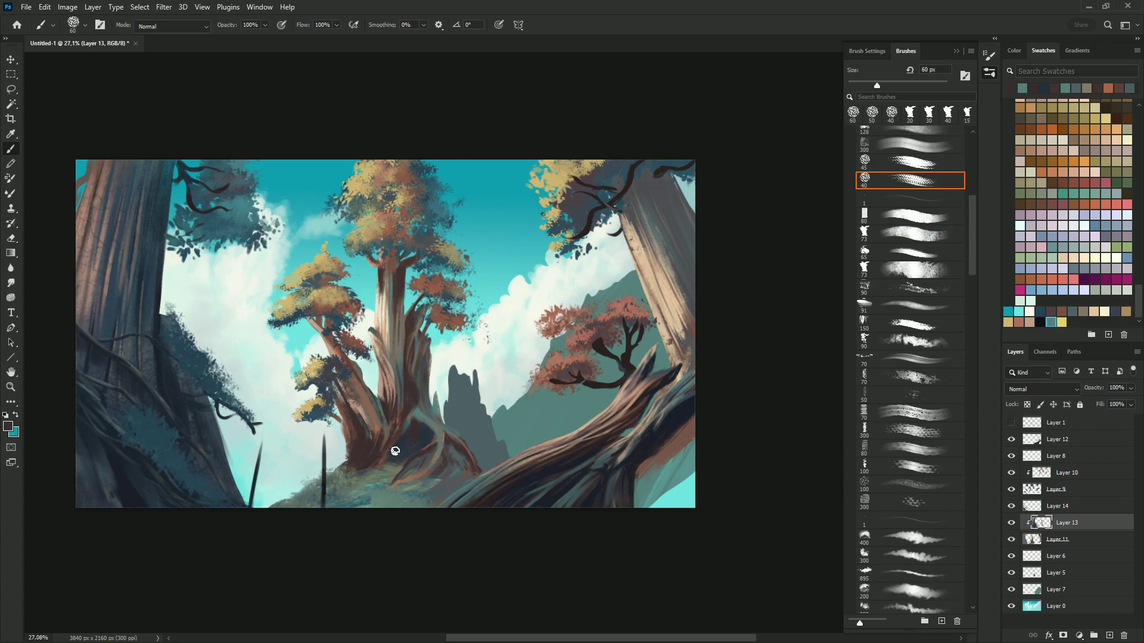
key(bracketleft)
key(bracketleft)
key(bracketleft)
mouse_move(396, 373)
mouse_down()
mouse_move(402, 423)
mouse_move(404, 396)
mouse_move(424, 414)
mouse_move(424, 352)
mouse_up()
key(bracketleft)
alt+click(411, 406)
alt+click(421, 390)
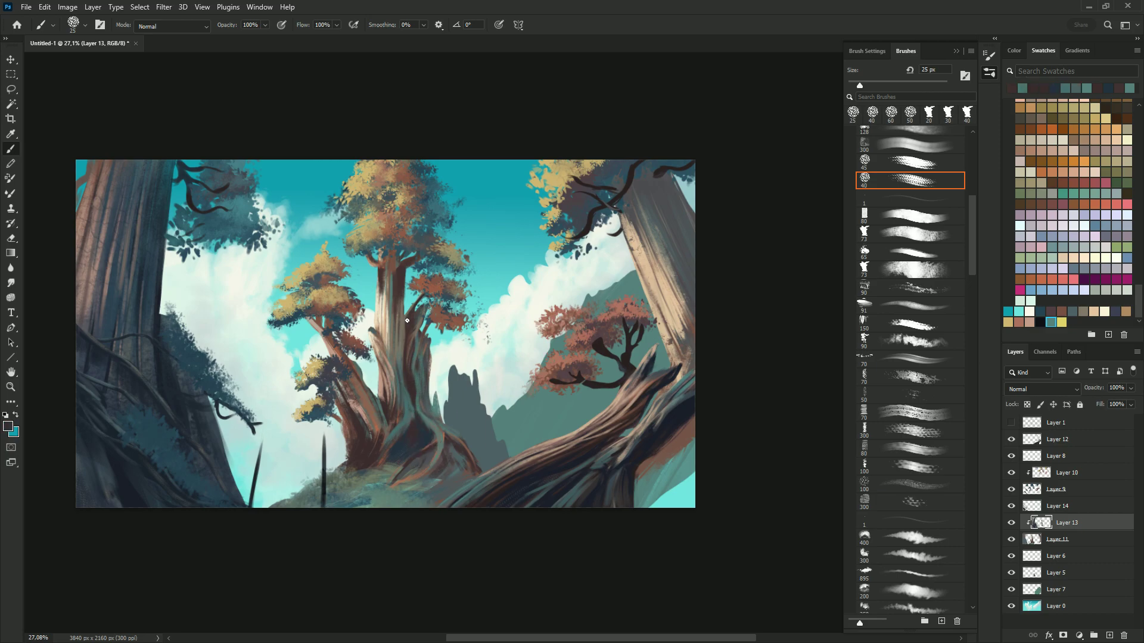
Step: Paint a pinkish-brown stroke near the base, dark root strokes and a left-edge highlight
alt+click(381, 417)
drag(396, 444, 354, 476)
alt+click(423, 448)
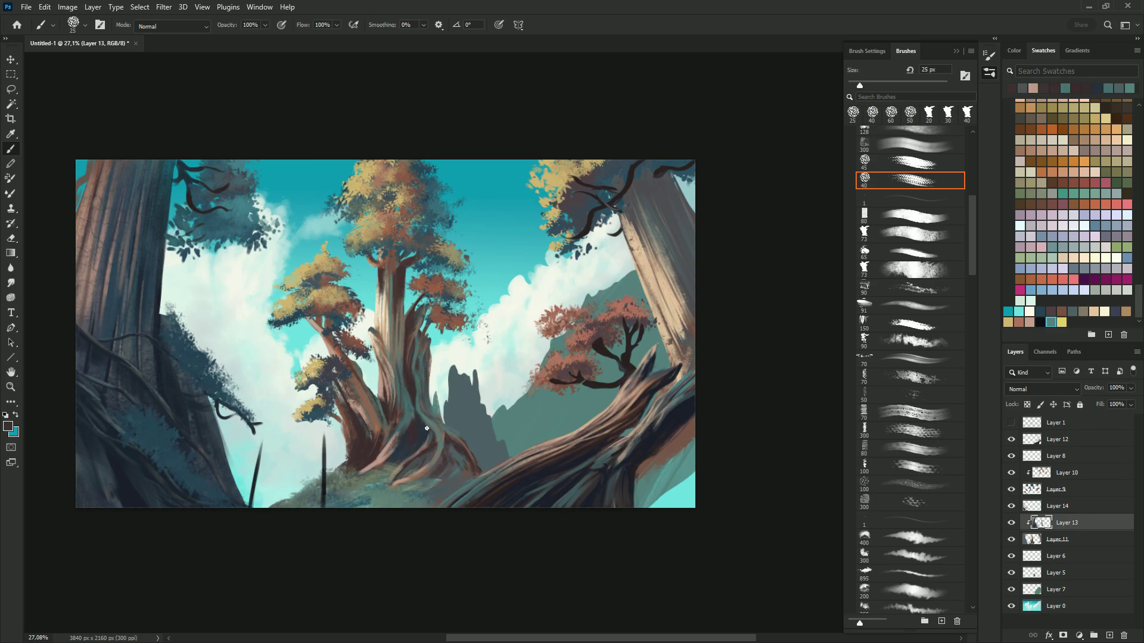
key(bracketright)
mouse_move(437, 461)
mouse_down()
mouse_move(444, 445)
mouse_move(457, 457)
mouse_up()
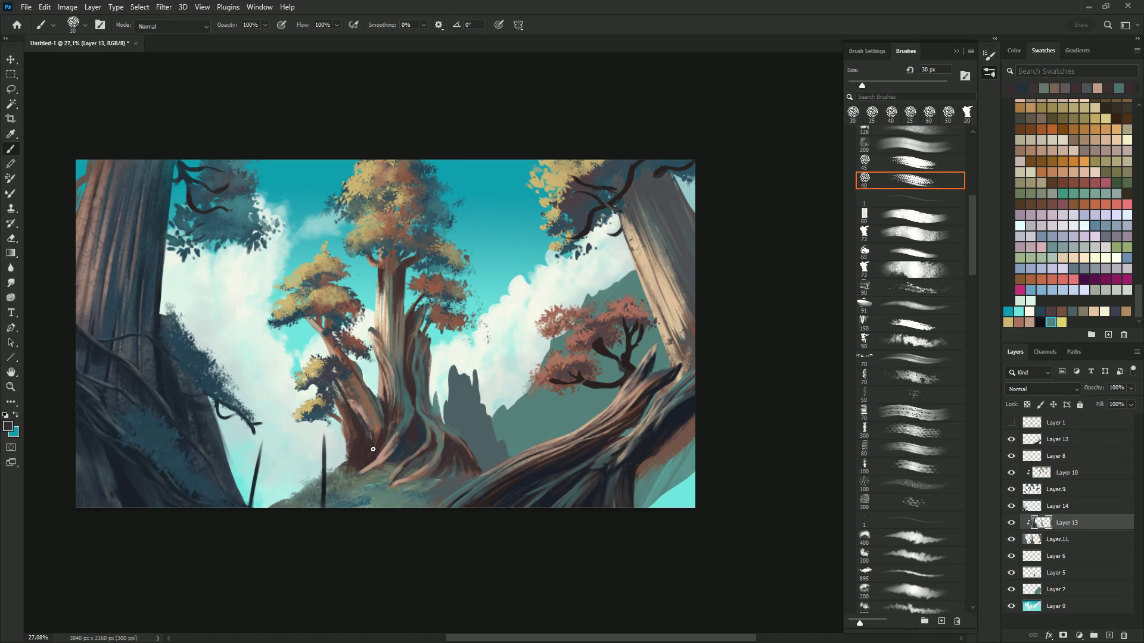
alt+click(360, 409)
drag(368, 438, 357, 400)
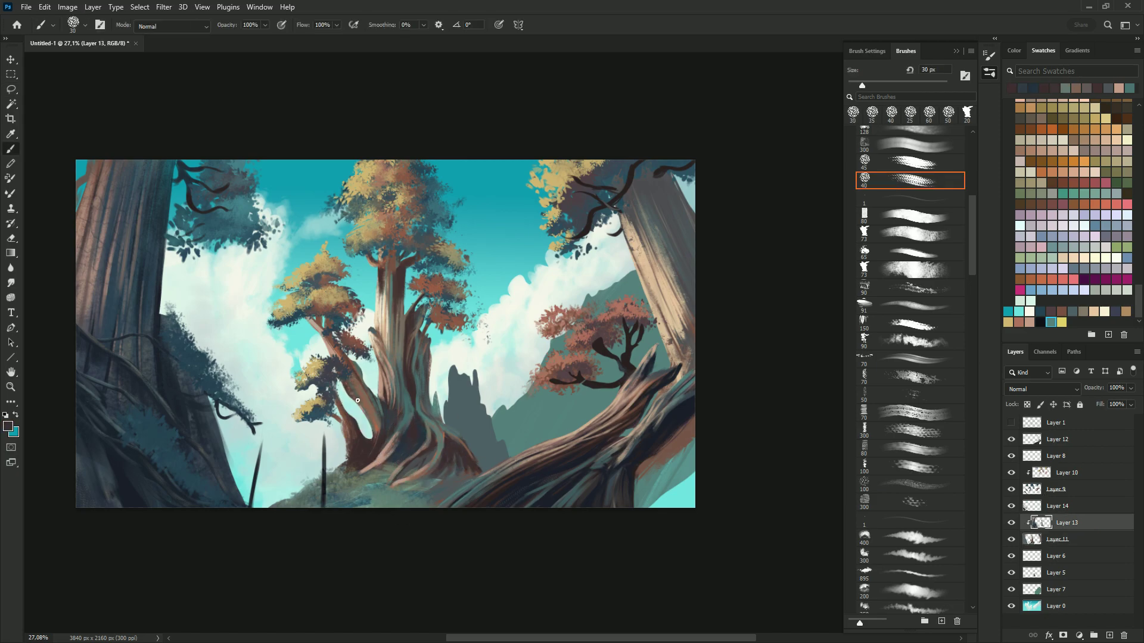
Step: Sample trunk tones on Layer 13 and dab small touches on the upper trunk
alt+click(339, 355)
alt+click(381, 425)
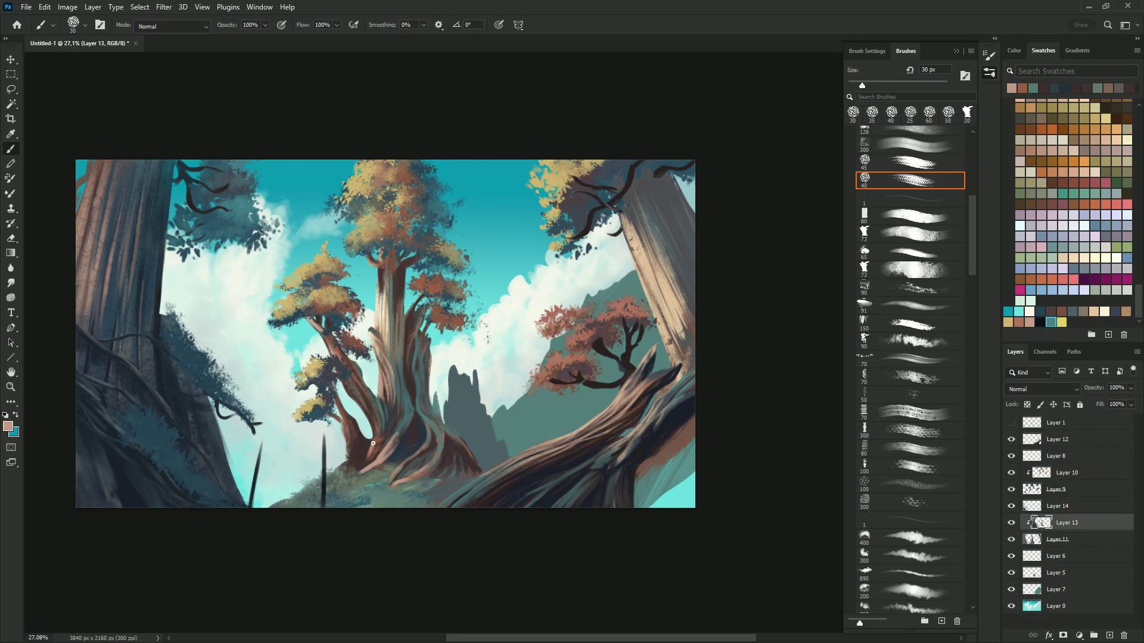
key(alt+bracketleft)
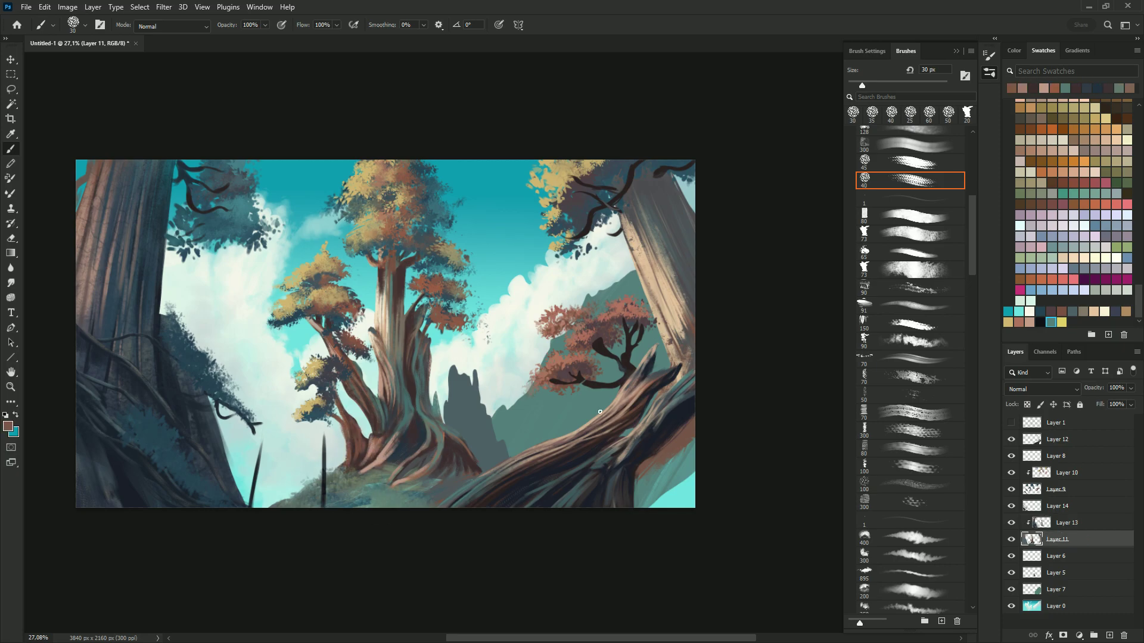
key(bracketleft)
key(alt+bracketright)
alt+click(389, 446)
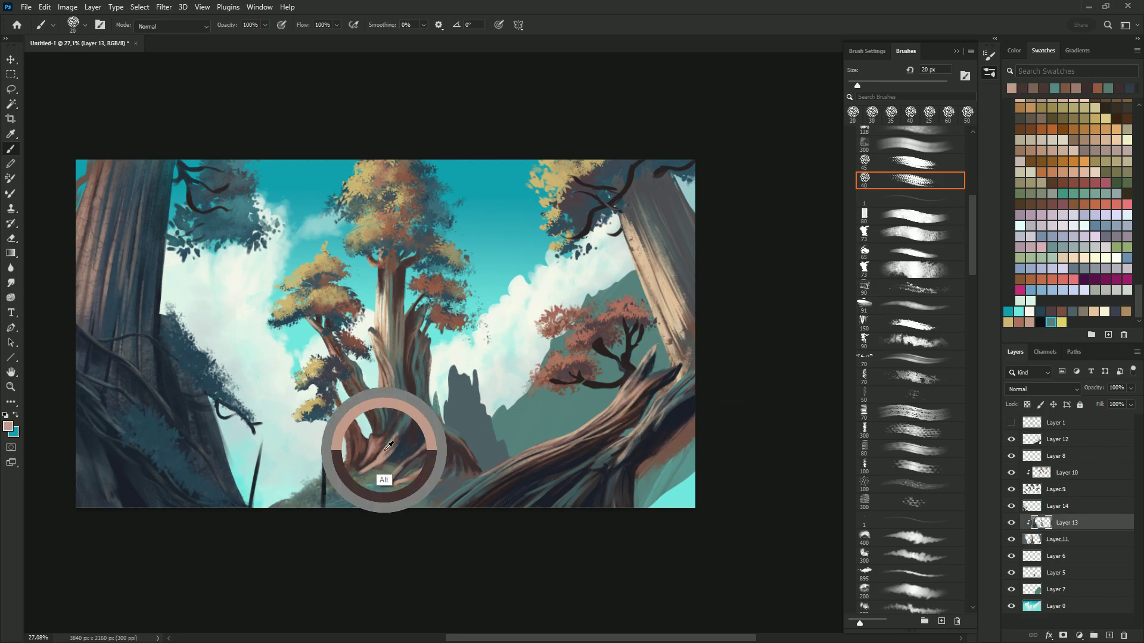
alt+click(378, 406)
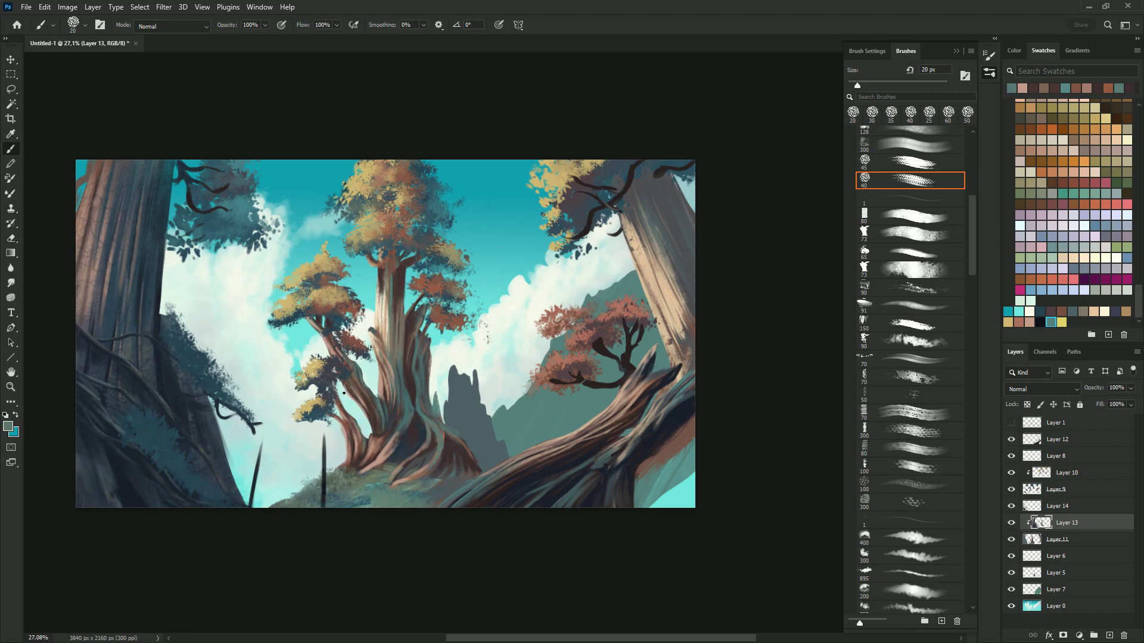
alt+click(404, 343)
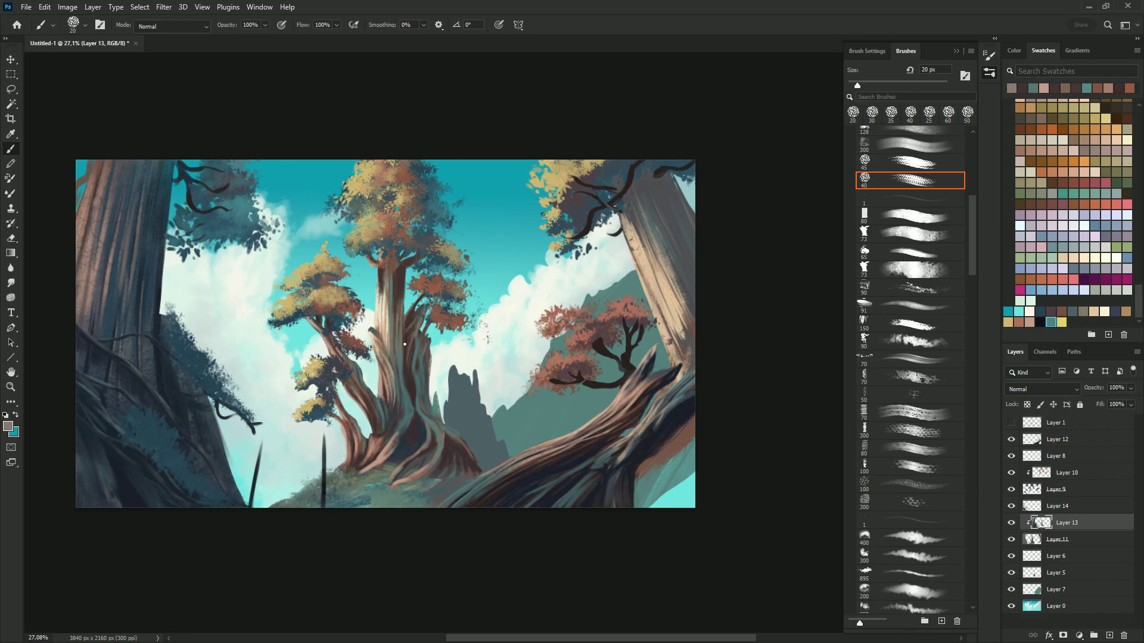
alt+click(375, 262)
drag(398, 265, 398, 319)
Step: Paint sampled trunk-colour strokes up the right side of the trunk base
alt+click(360, 373)
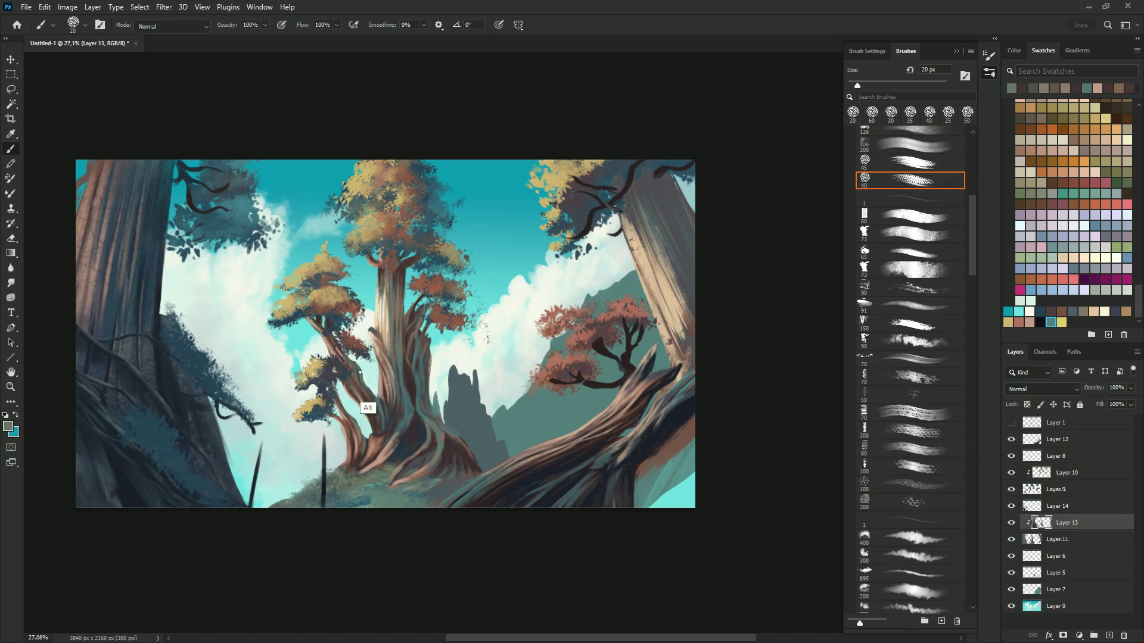
alt+click(377, 309)
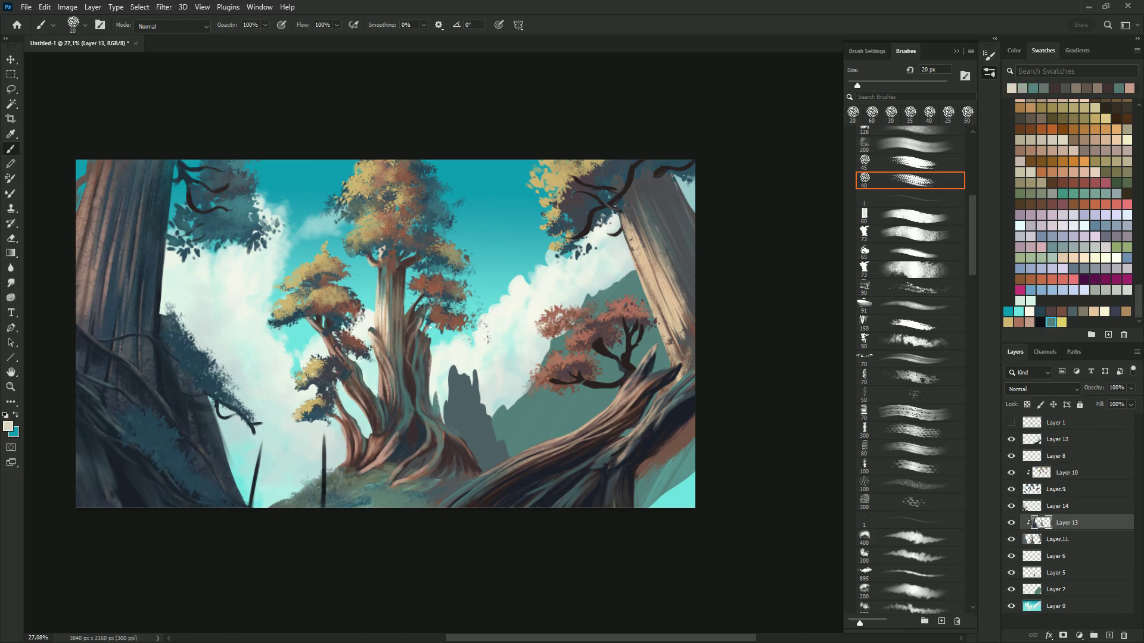
alt+click(434, 466)
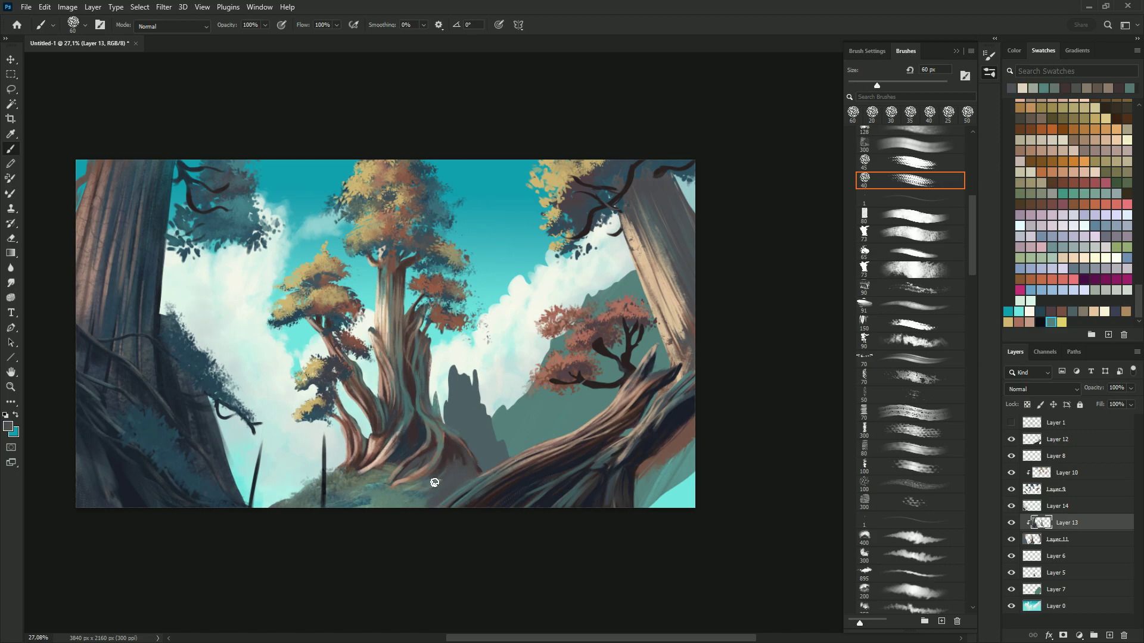
mouse_move(434, 477)
mouse_down()
mouse_move(382, 470)
mouse_move(404, 334)
mouse_move(435, 394)
mouse_up()
alt+click(405, 429)
key(bracketright)
key(bracketright)
Step: On Layer 14, paint a thin dark line on the left trunk with a small textured brush
alt+click(420, 452)
key(l)
click(910, 181)
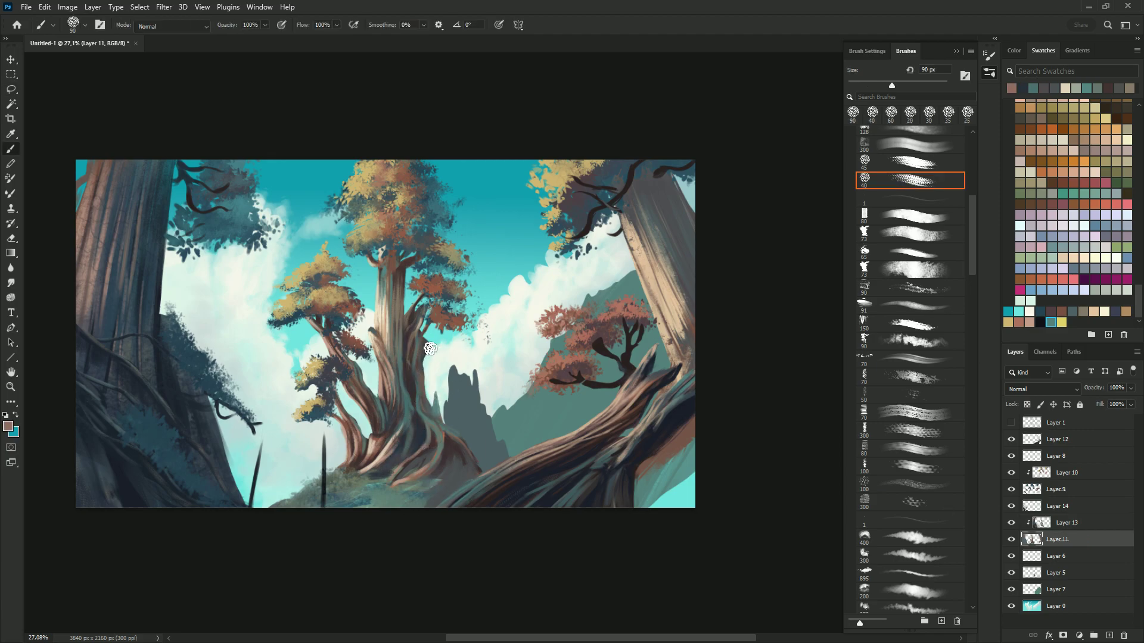
alt+click(637, 417)
ctrl+click(222, 468)
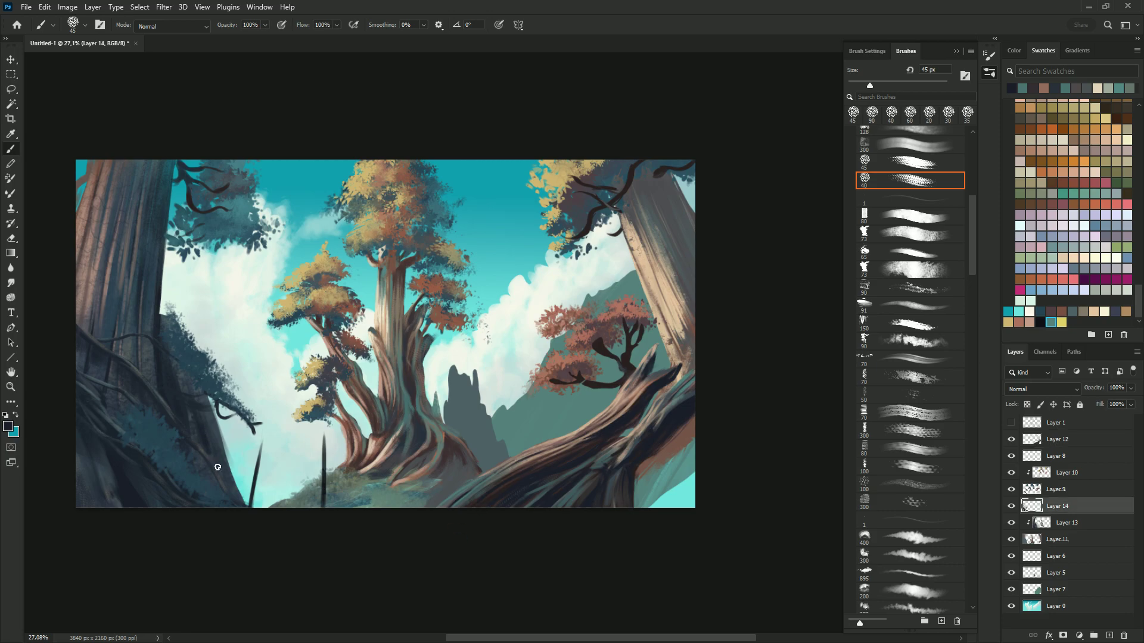
key(bracketleft)
key(bracketleft)
key(bracketleft)
drag(123, 235, 123, 280)
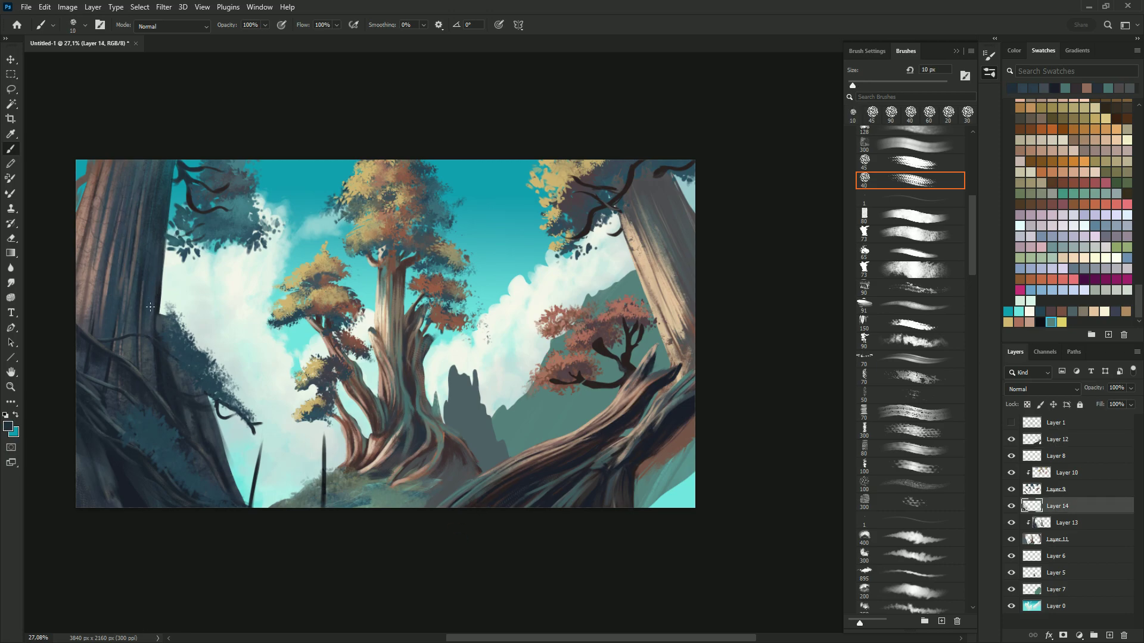
Step: Sample the salmon colour and add a new layer above Layer 12, clipped to it
alt+click(626, 423)
key(ctrl+alt+shift+n)
key(ctrl+alt+g)
key(bracketright)
Step: Paint dark twigs into the red tree's foliage on Layer 12
drag(590, 385, 622, 366)
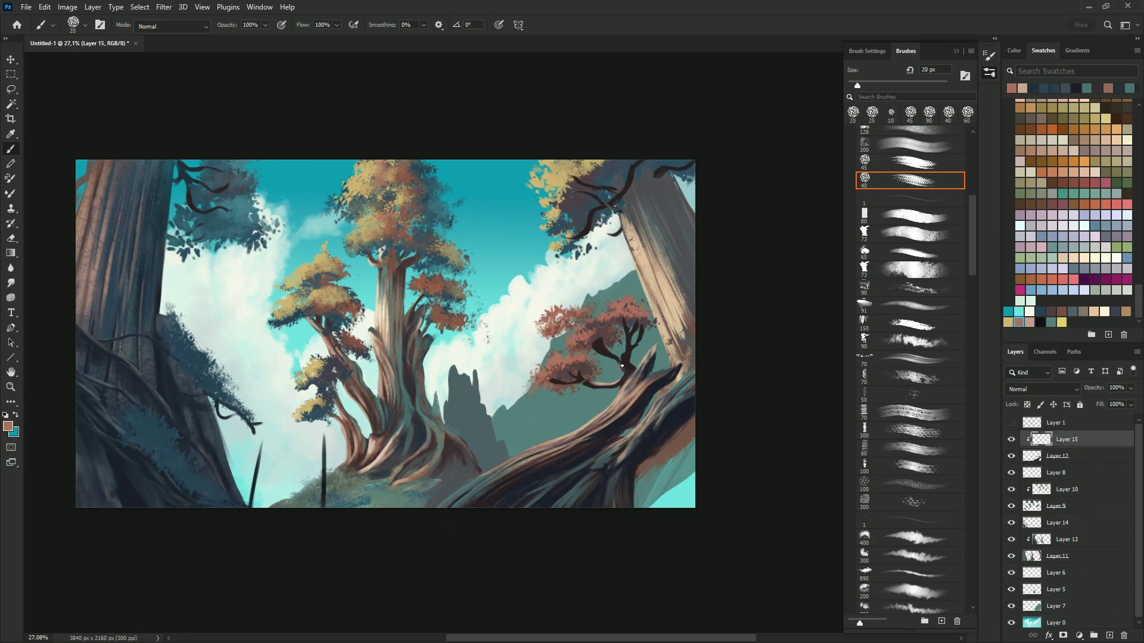
alt+click(637, 410)
ctrl+click(628, 343)
key(l)
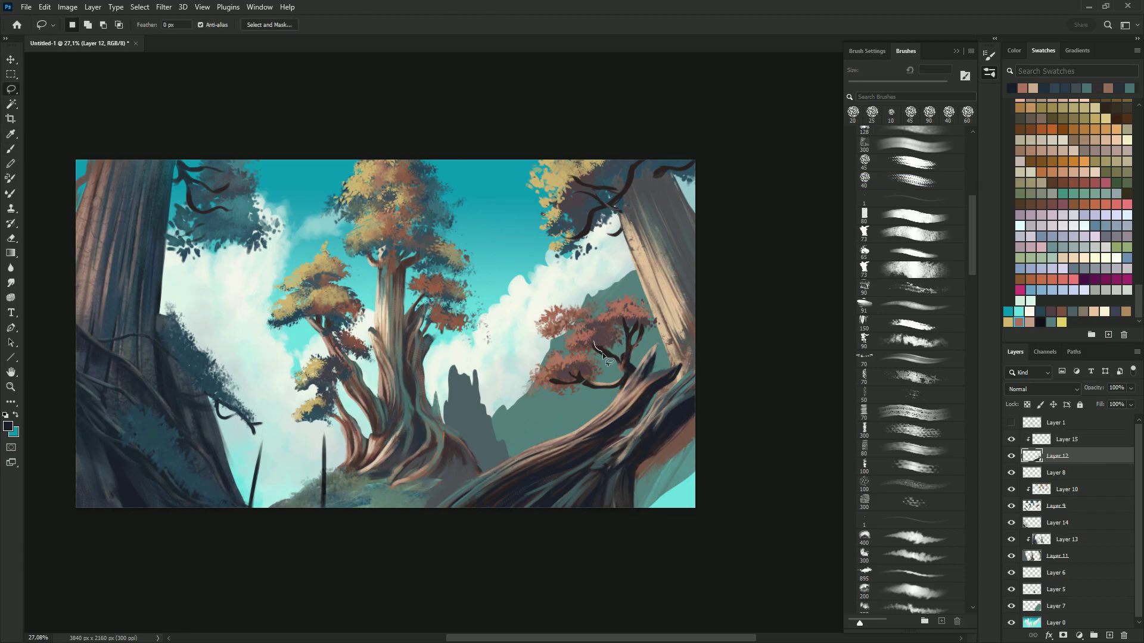
key(b)
drag(598, 354, 548, 323)
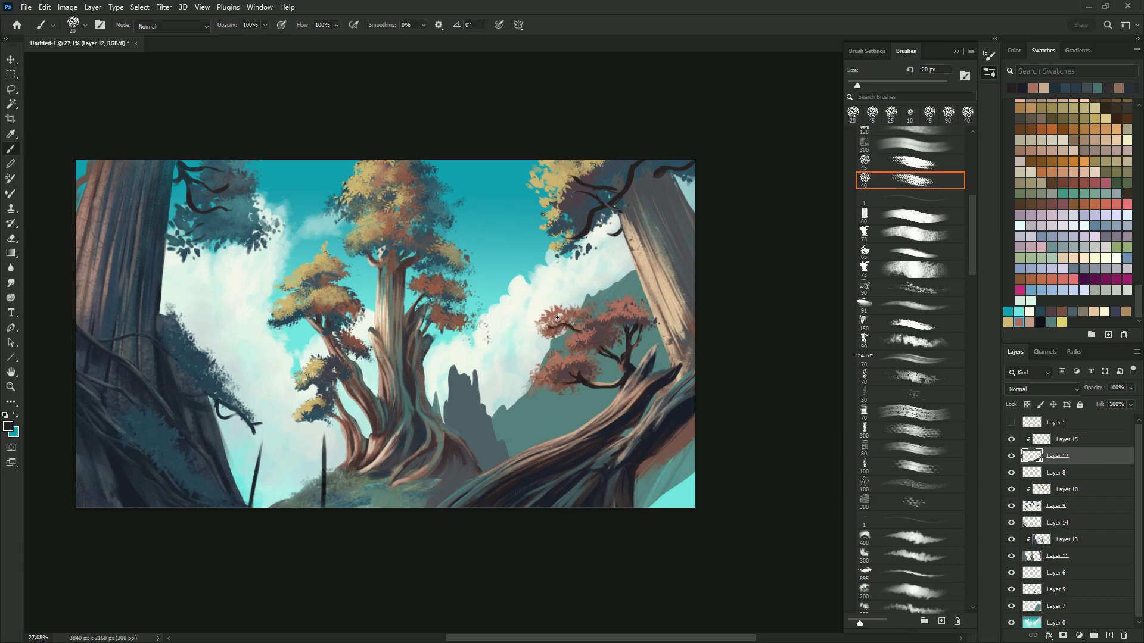
Step: Alternate erasing and leaf painting, then sample dark teal and tan foliage colours on Layer 10
alt+click(625, 362)
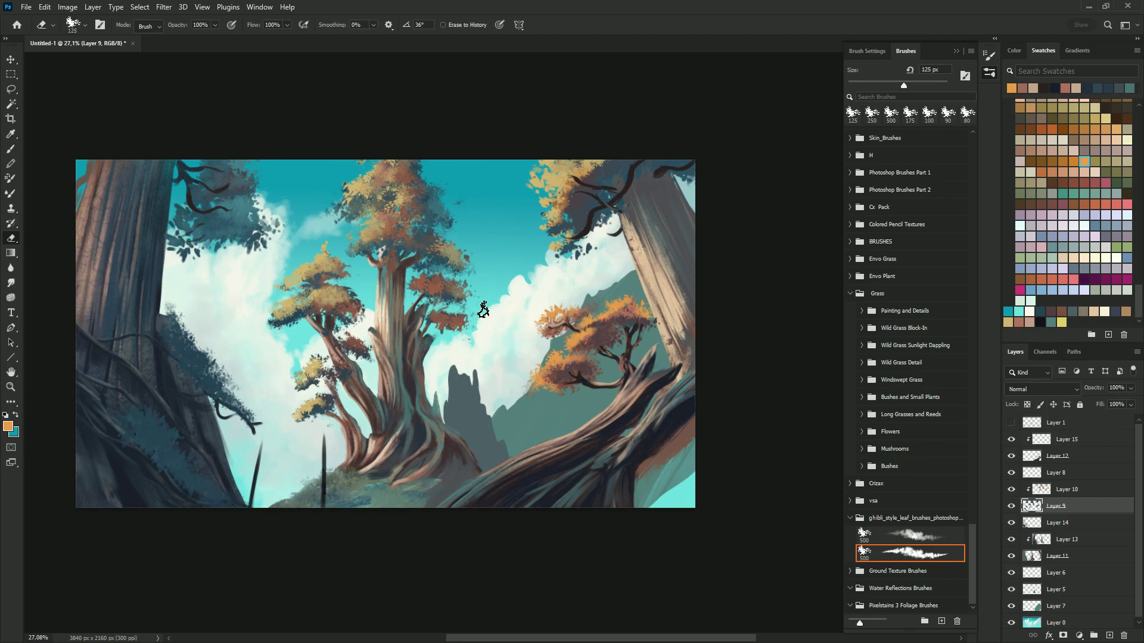
key(b)
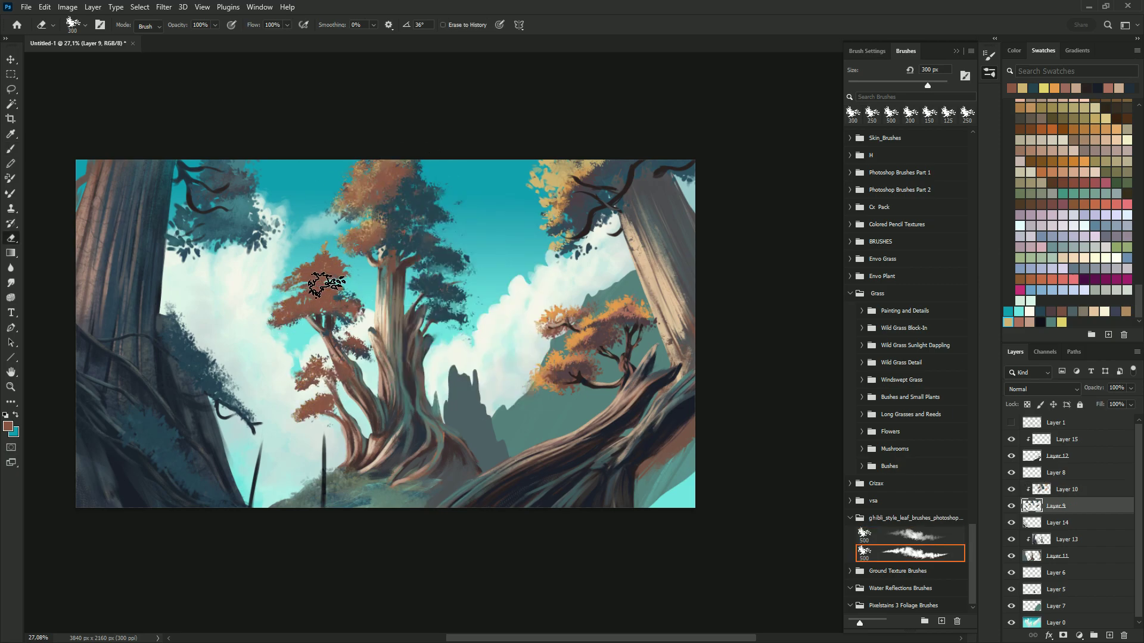
key(b)
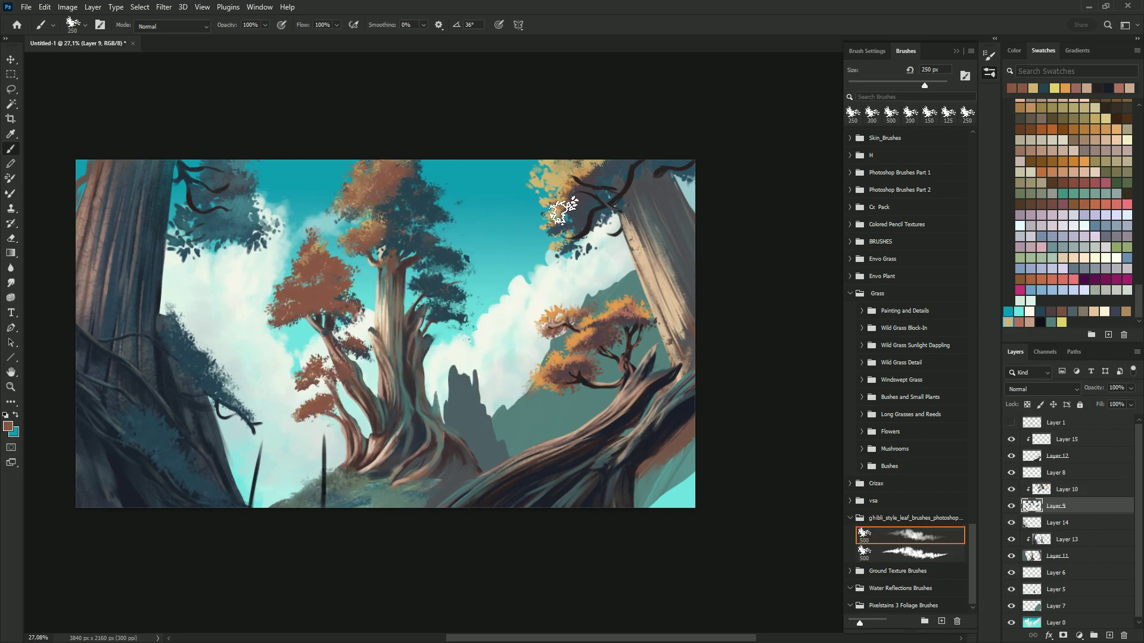
alt+click(586, 197)
key(alt+bracketright)
alt+click(563, 185)
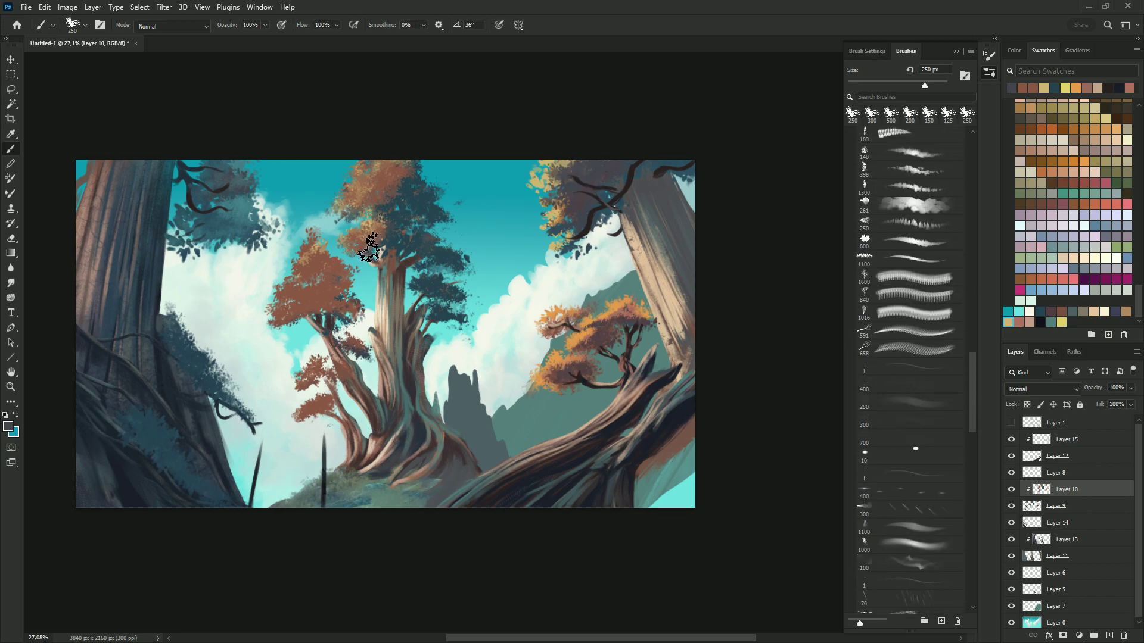
scroll(334, 251, up, 3)
Step: Paint tan leaves over the left tree and central treetop at 150 px, plus orange on the right branch
drag(322, 236, 256, 357)
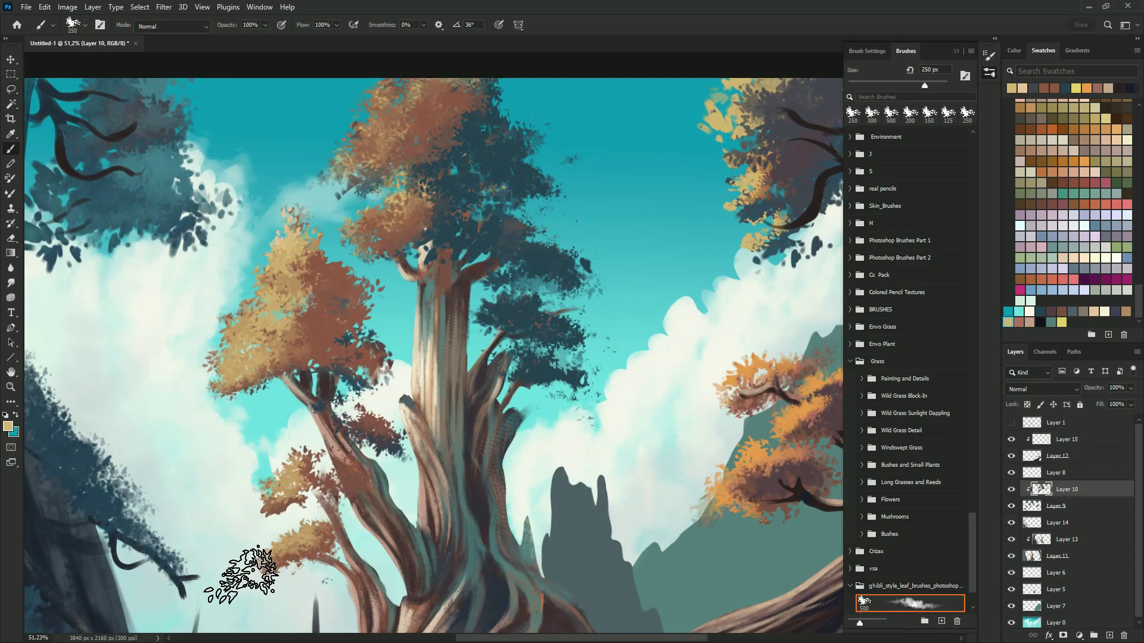
drag(369, 179, 426, 140)
key(bracketleft)
key(bracketleft)
key(bracketleft)
key(F6)
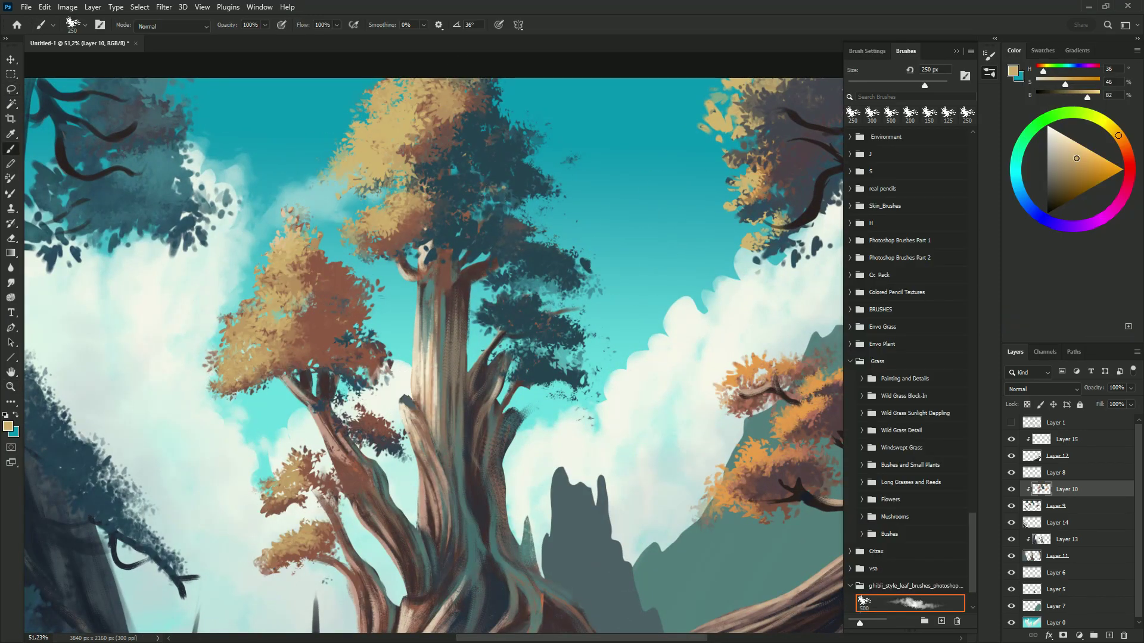
drag(465, 108, 429, 170)
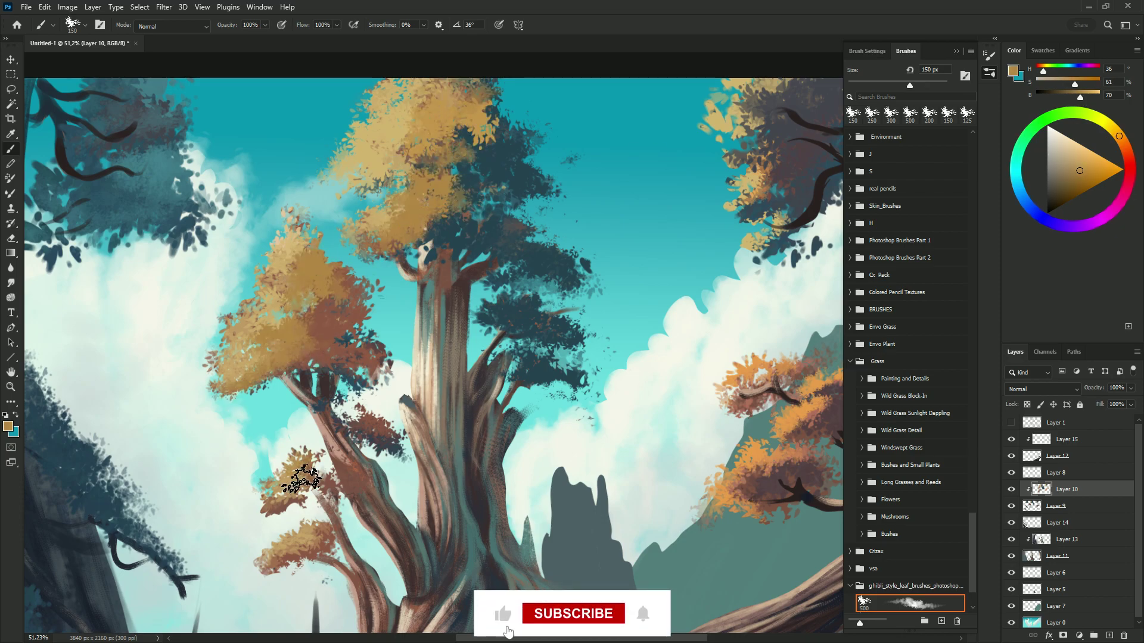
alt+click(376, 368)
drag(554, 382, 551, 328)
Step: Outline an area near the central treetop on Layer 10 and zoom in on it
key(l)
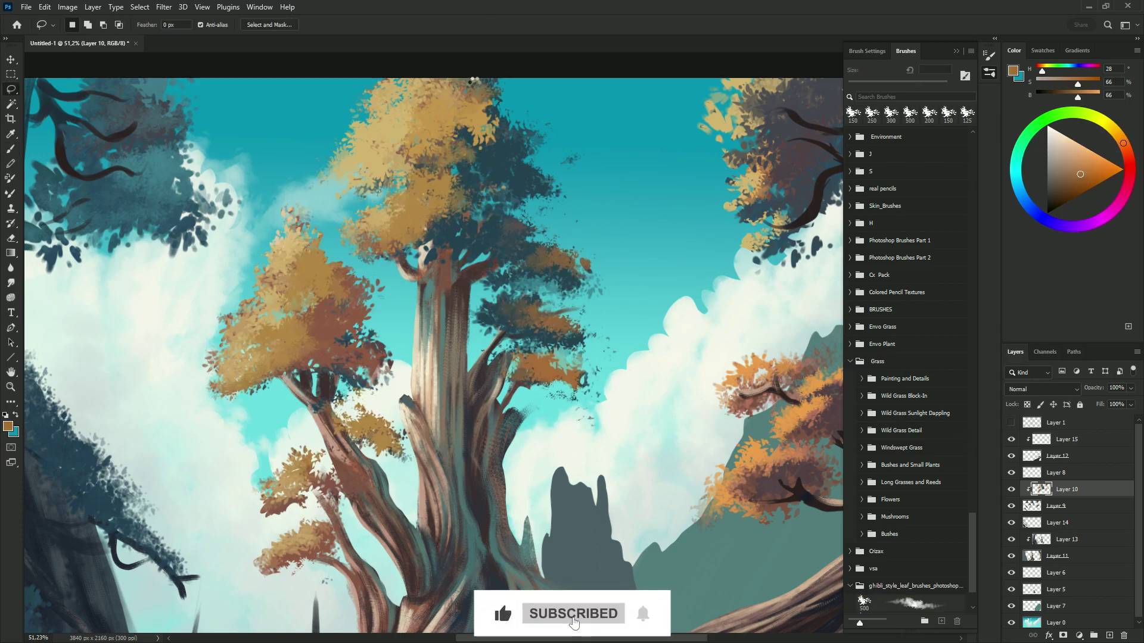
key(ctrl+shift+h)
drag(404, 83, 430, 110)
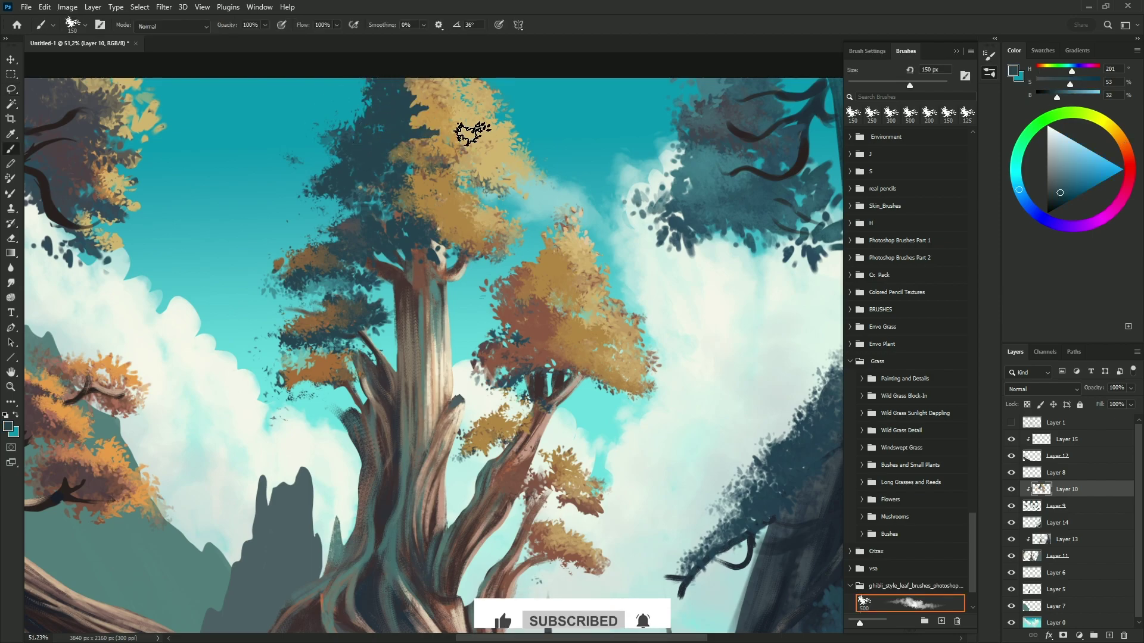
key(alt+bracketright)
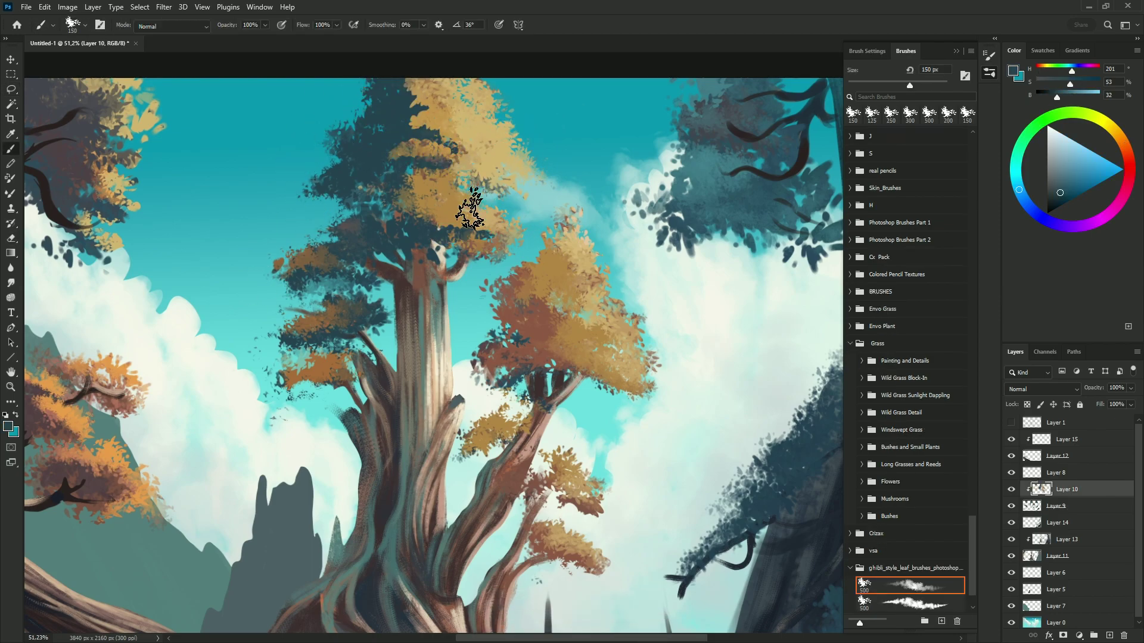
key(z)
click(436, 204)
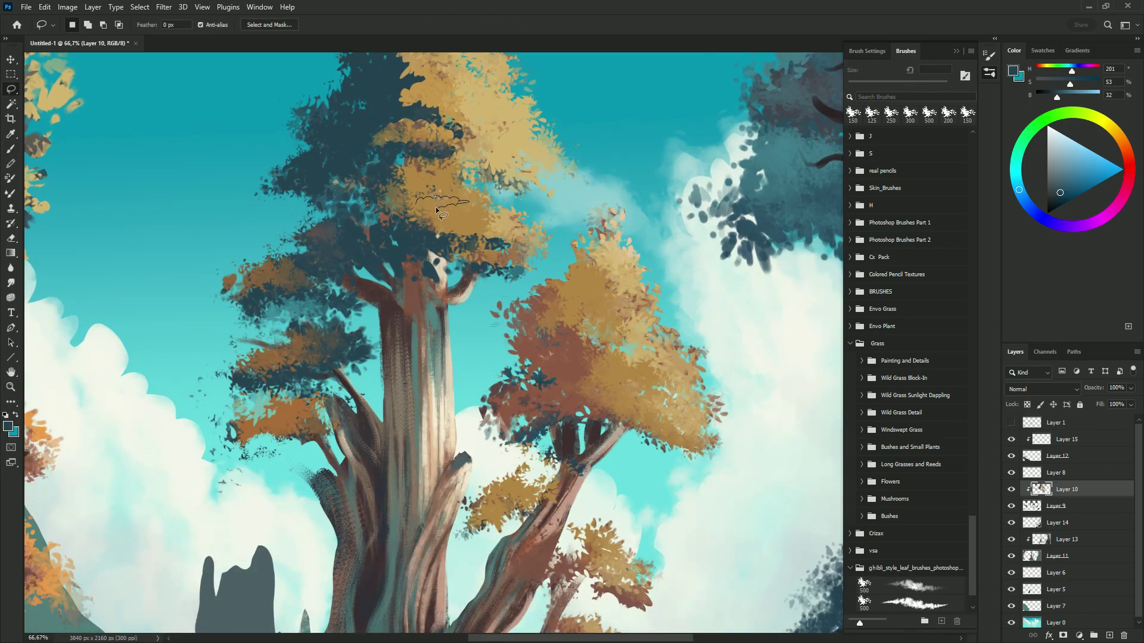
Step: Lasso treetop patches and fill them with dark teal leaves
drag(446, 97, 498, 114)
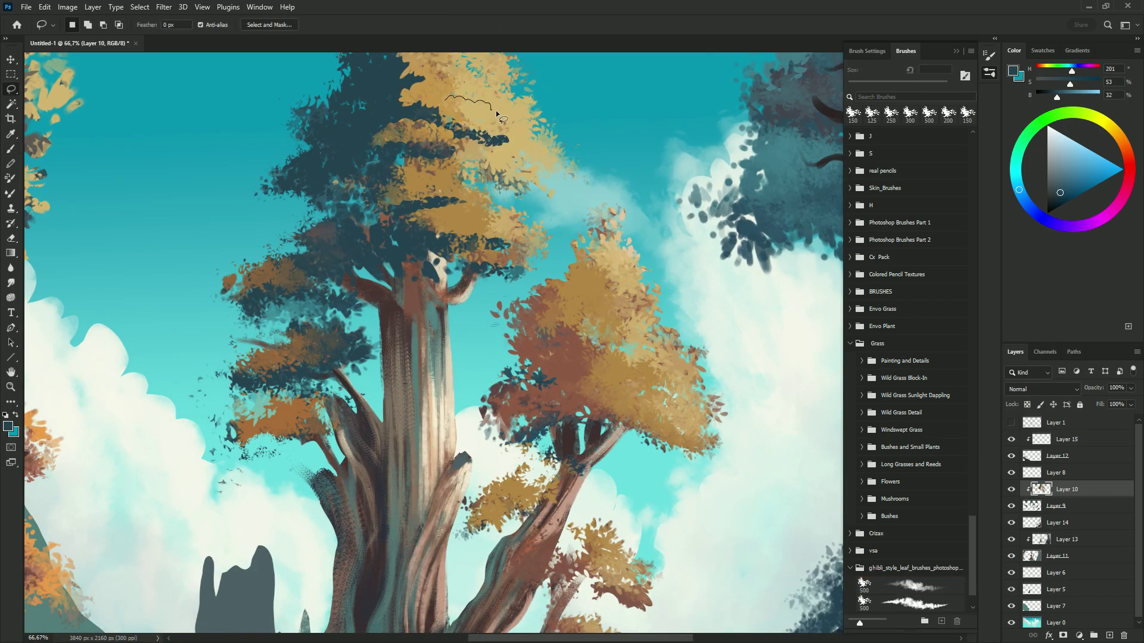
alt+click(446, 103)
mouse_move(372, 208)
mouse_down()
mouse_move(389, 241)
mouse_move(373, 209)
mouse_up()
drag(405, 257, 454, 276)
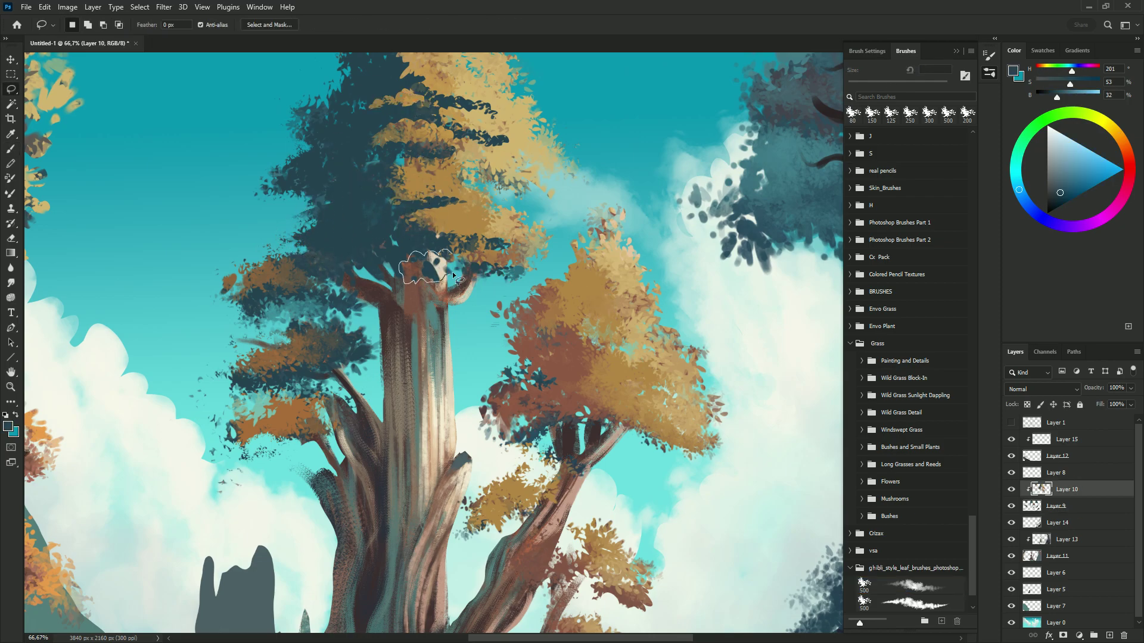
key(b)
alt+click(288, 266)
scroll(288, 266, down, 3)
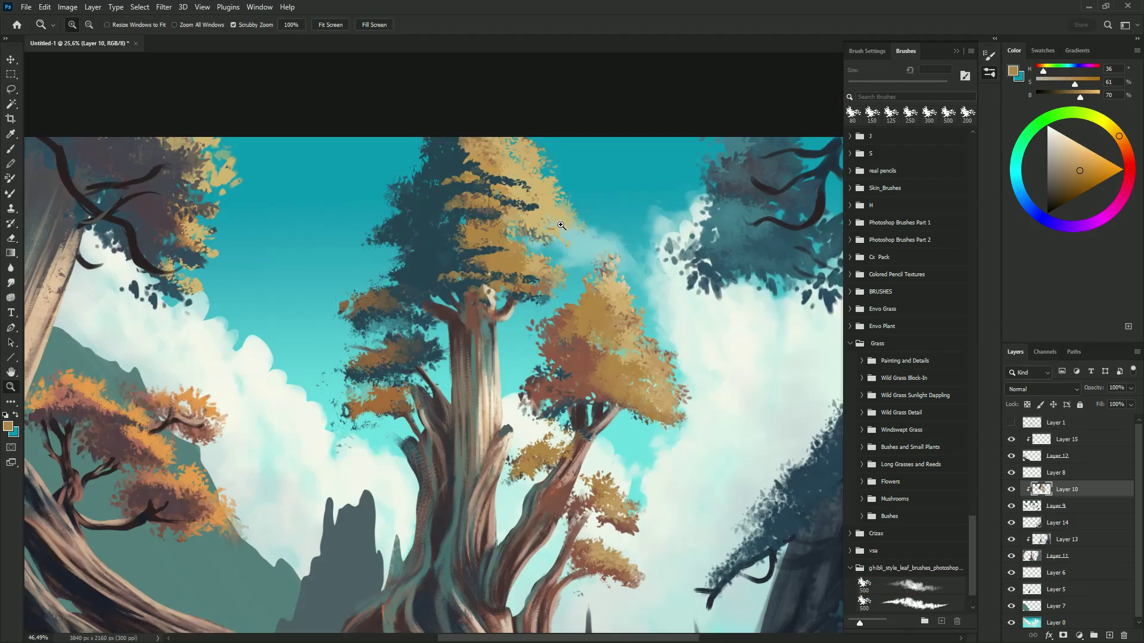
Step: Lasso a treetop patch and paint lighter tan leaves into it on Layer 9
alt+click(496, 158)
key(l)
drag(567, 186, 493, 203)
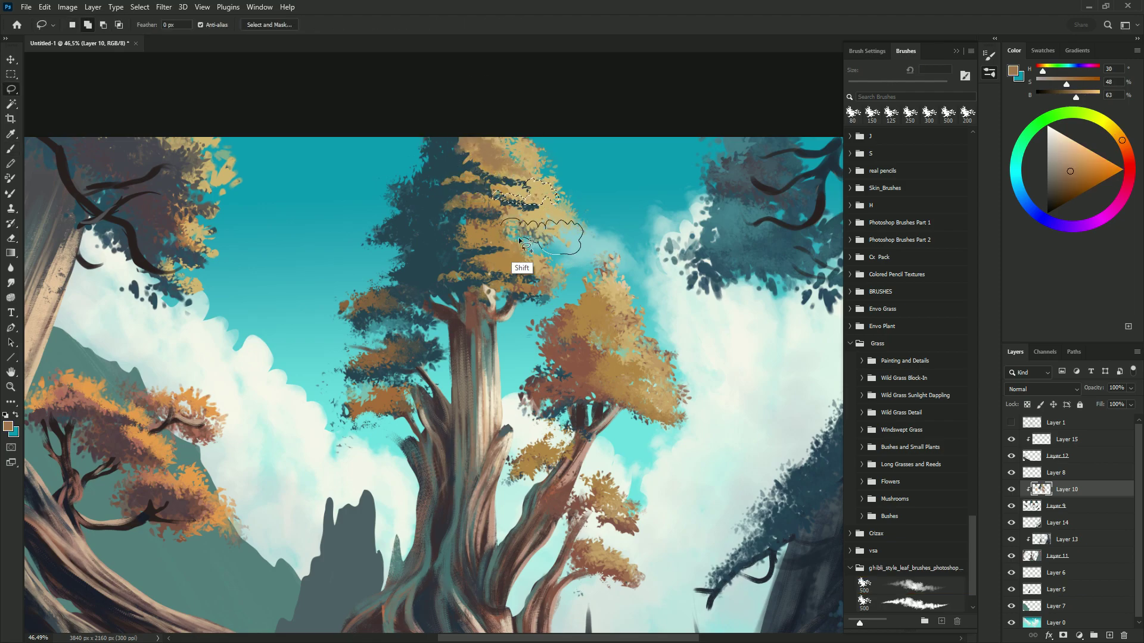
key(b)
alt+click(520, 238)
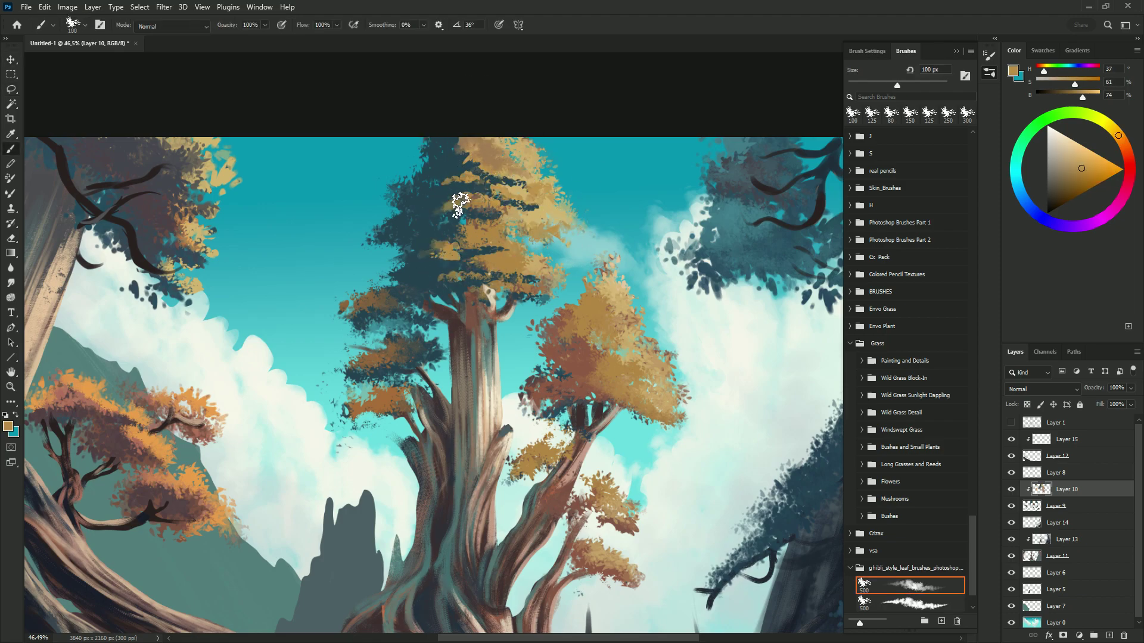
key(e)
key(alt+bracketleft)
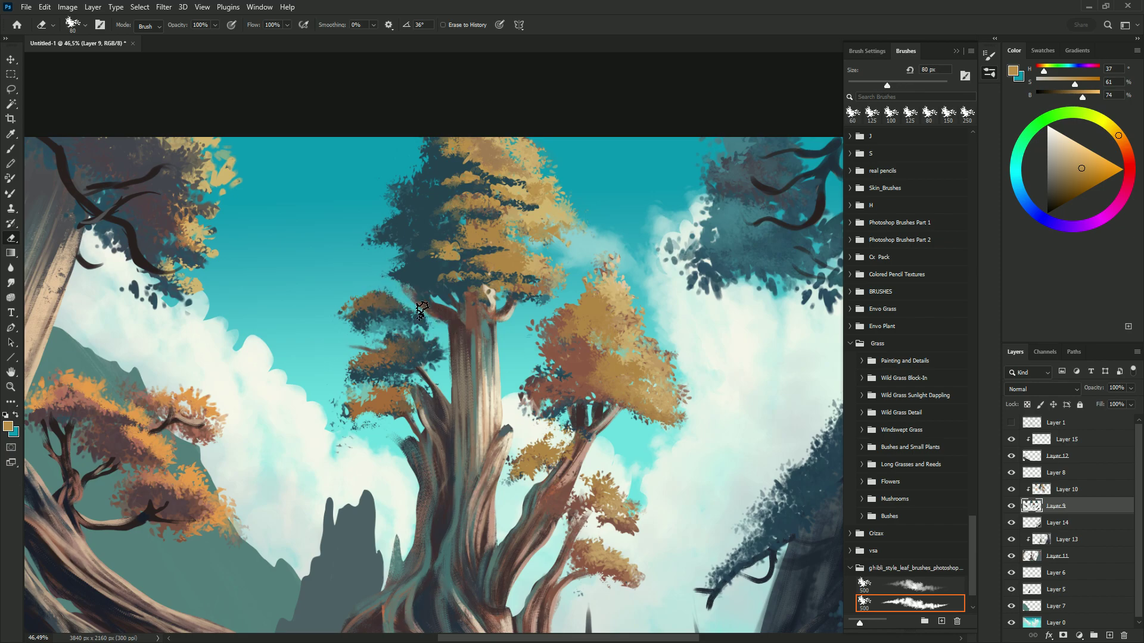
key(b)
alt+click(376, 312)
mouse_move(375, 312)
mouse_down()
mouse_move(382, 280)
mouse_move(333, 317)
mouse_move(382, 348)
mouse_up()
Step: Outline and paint dark blue shadow leaves on the crown's lower left branch
key(alt+bracketright)
key(l)
key(b)
alt+click(369, 334)
key(alt+bracketleft)
key(l)
drag(399, 411, 391, 386)
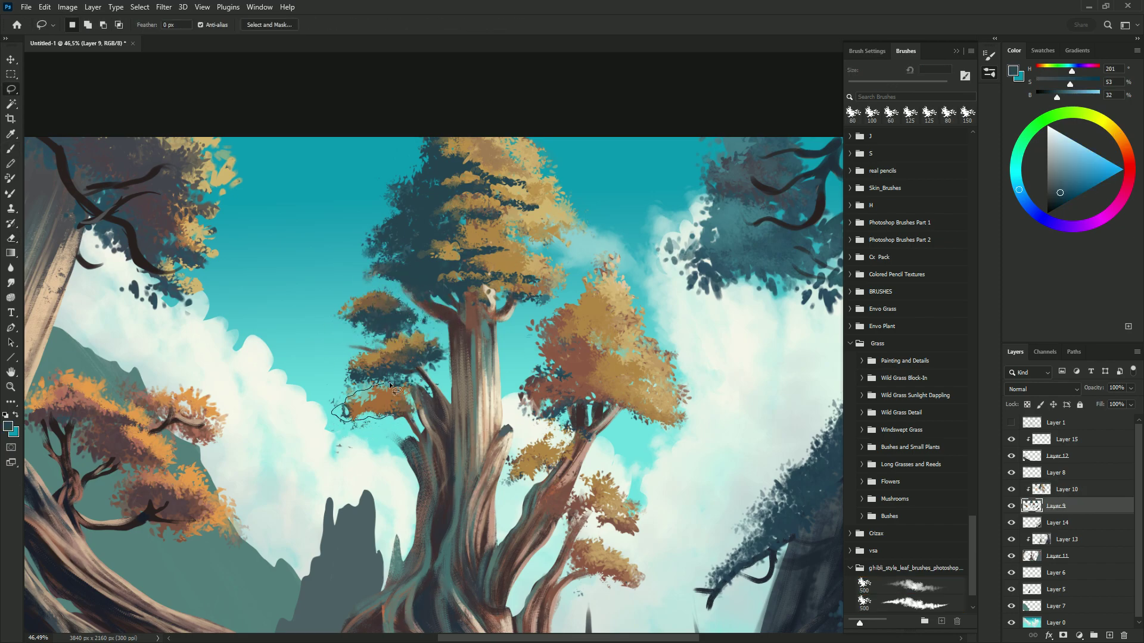
key(b)
drag(346, 417, 382, 405)
Step: Sample orange and dark blue tones on Layer 9, then show the Layer 1 line sketch
key(alt+bracketright)
key(l)
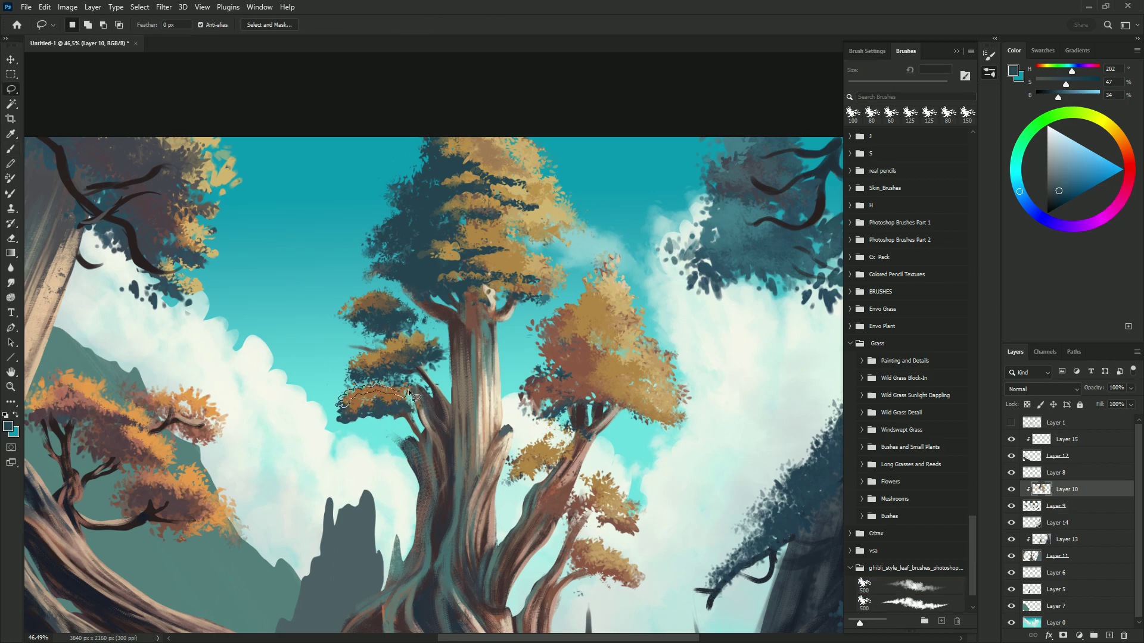
key(b)
alt+click(370, 393)
alt+click(401, 256)
key(alt+bracketleft)
mouse_move(340, 272)
mouse_down()
mouse_move(608, 260)
mouse_move(593, 257)
mouse_up()
click(1011, 423)
Step: Lasso the central tree's crown and toggle the sketch layer off and on for reference
key(e)
key(l)
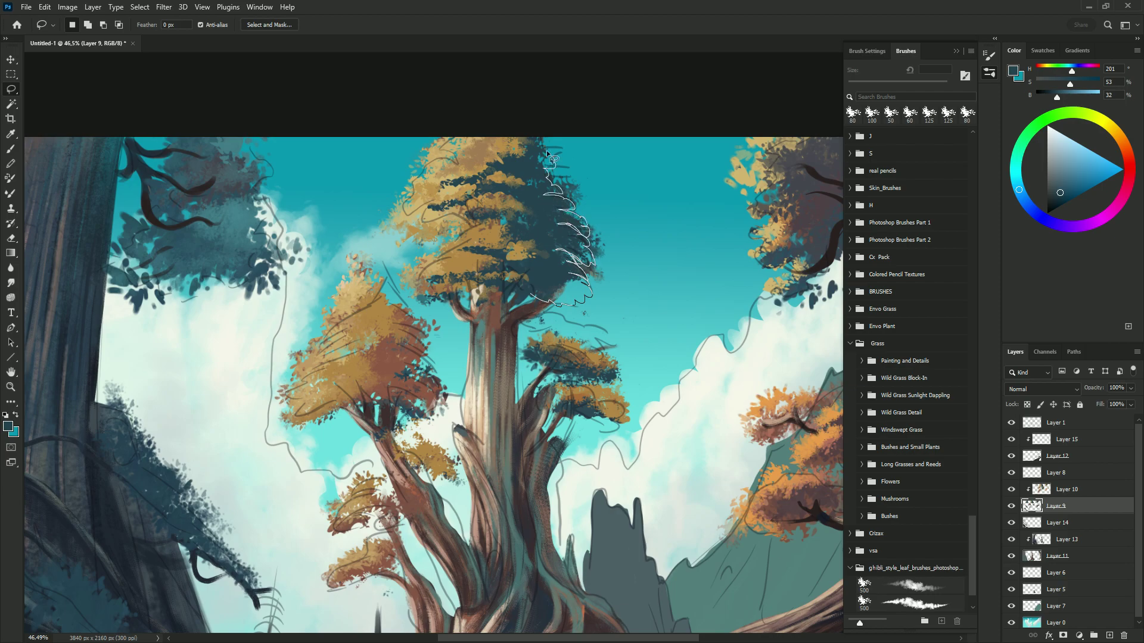
drag(547, 154, 527, 280)
key(b)
click(1011, 422)
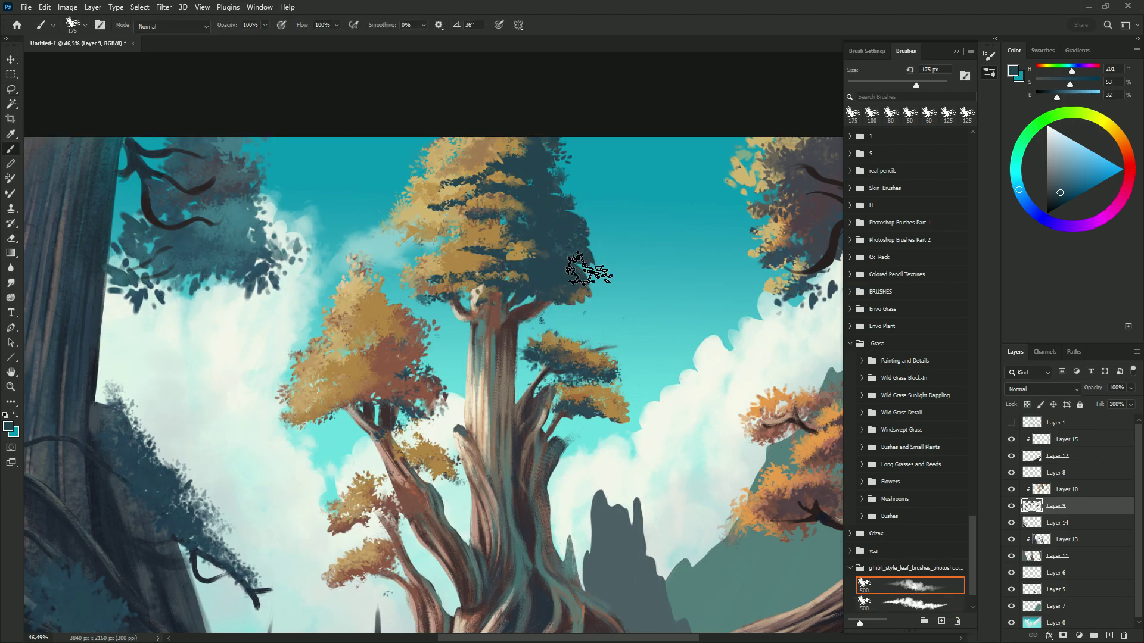
click(1011, 422)
Step: Paint dark brown leaves inside a lasso selection on the central tree's right branch
key(l)
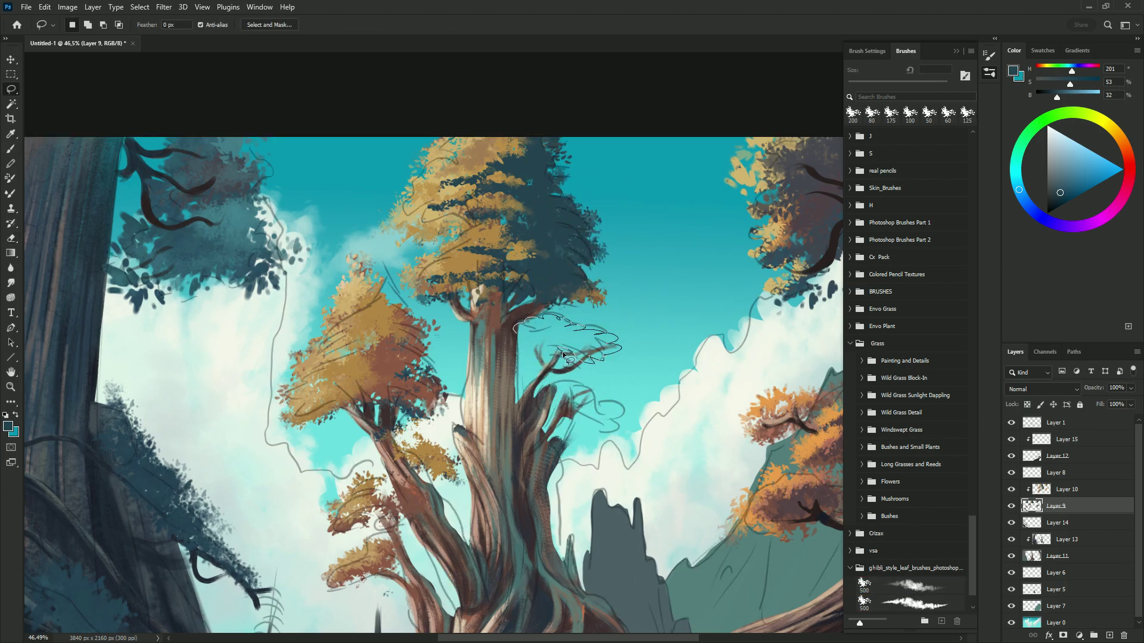
drag(564, 353, 517, 328)
key(b)
drag(530, 334, 596, 349)
alt+click(543, 305)
drag(553, 312, 605, 352)
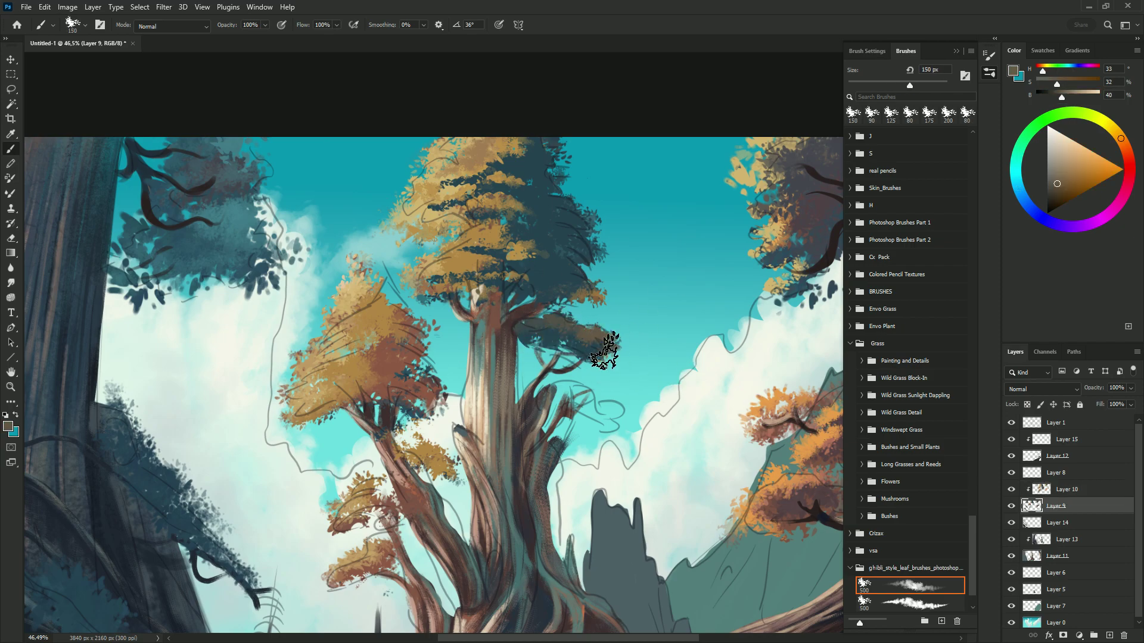
Step: Add more dark leaf shapes along the right branch and into the tree crown
key(l)
key(b)
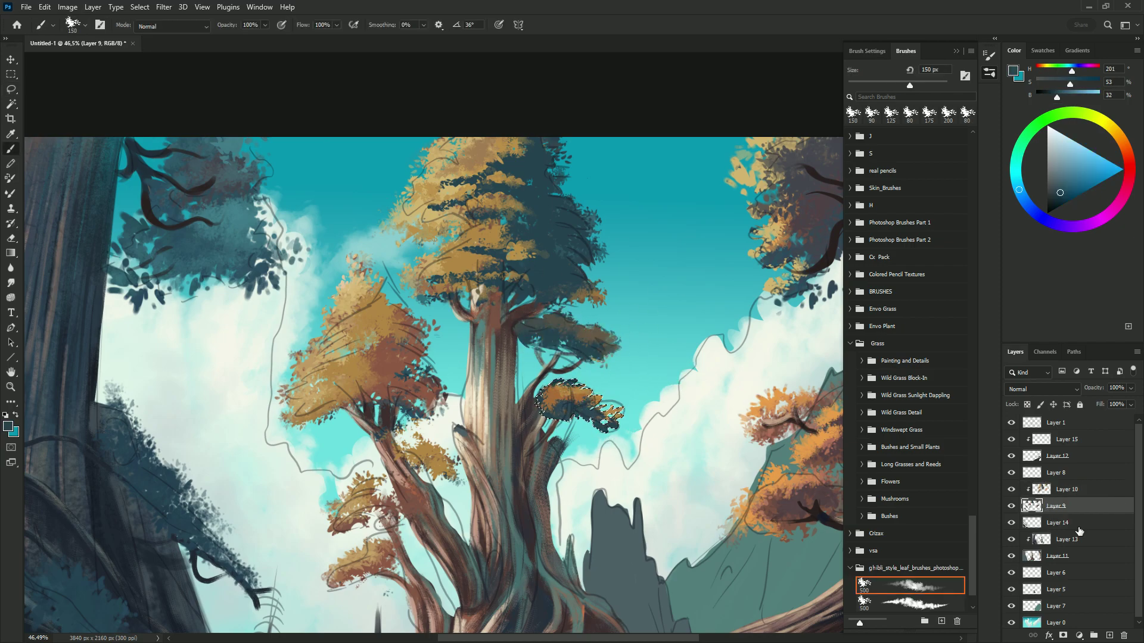
mouse_move(610, 410)
mouse_down()
mouse_move(560, 399)
mouse_move(638, 447)
mouse_up()
alt+click(616, 432)
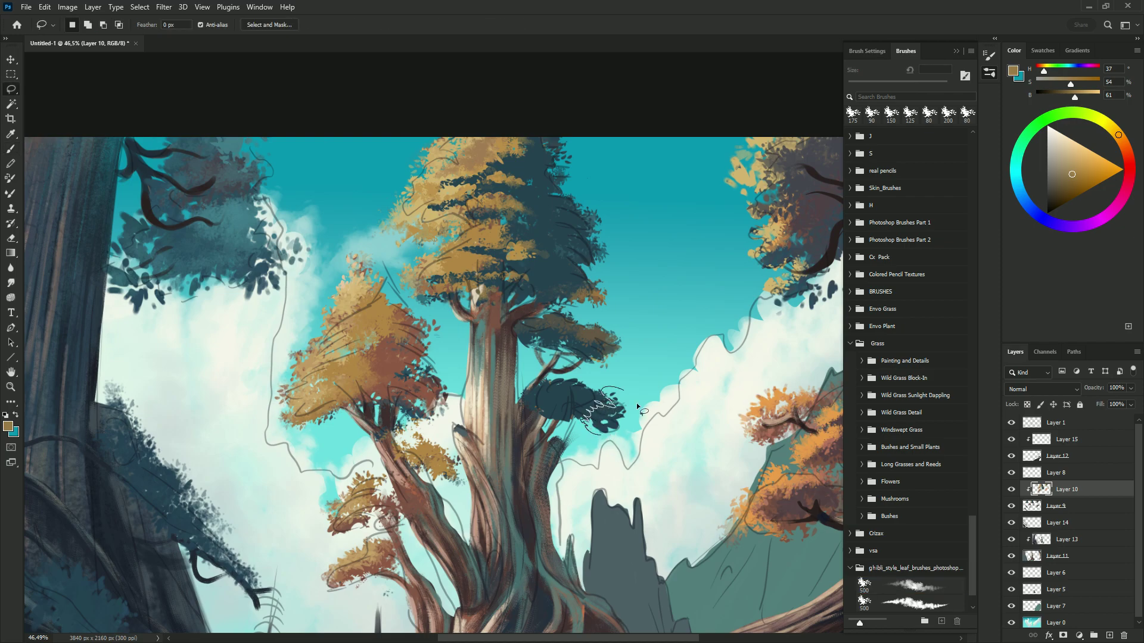
ctrl+click(560, 402)
alt+click(560, 402)
Step: Erase a stray foliage edge back to sky using a lasso selection
key(l)
drag(381, 273, 331, 341)
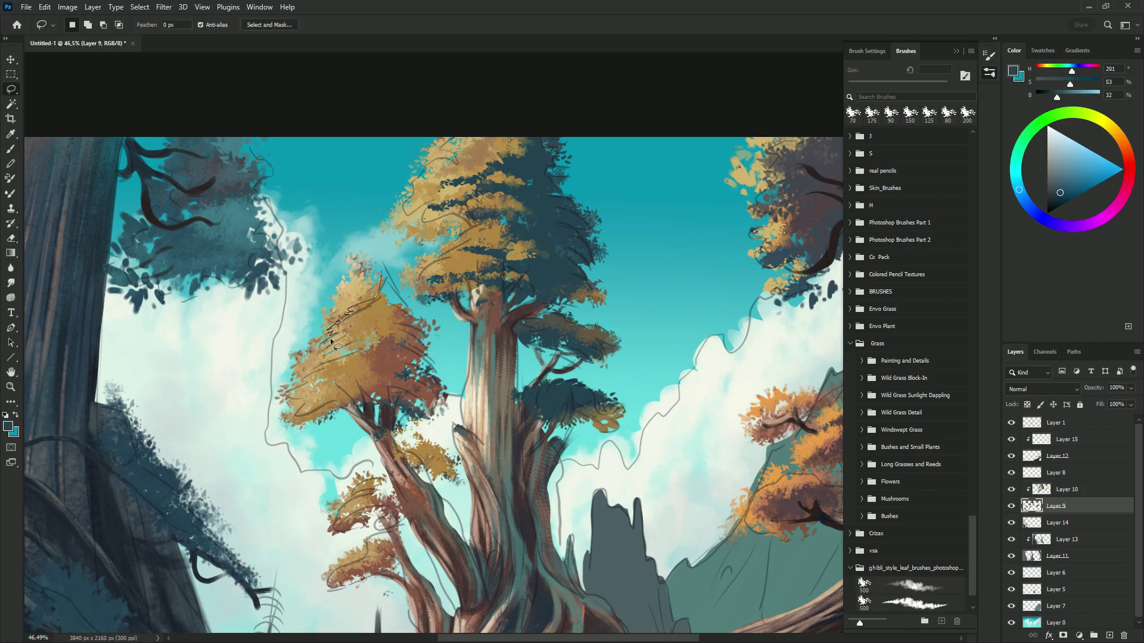
drag(299, 422, 419, 416)
key(Delete)
key(ctrl+d)
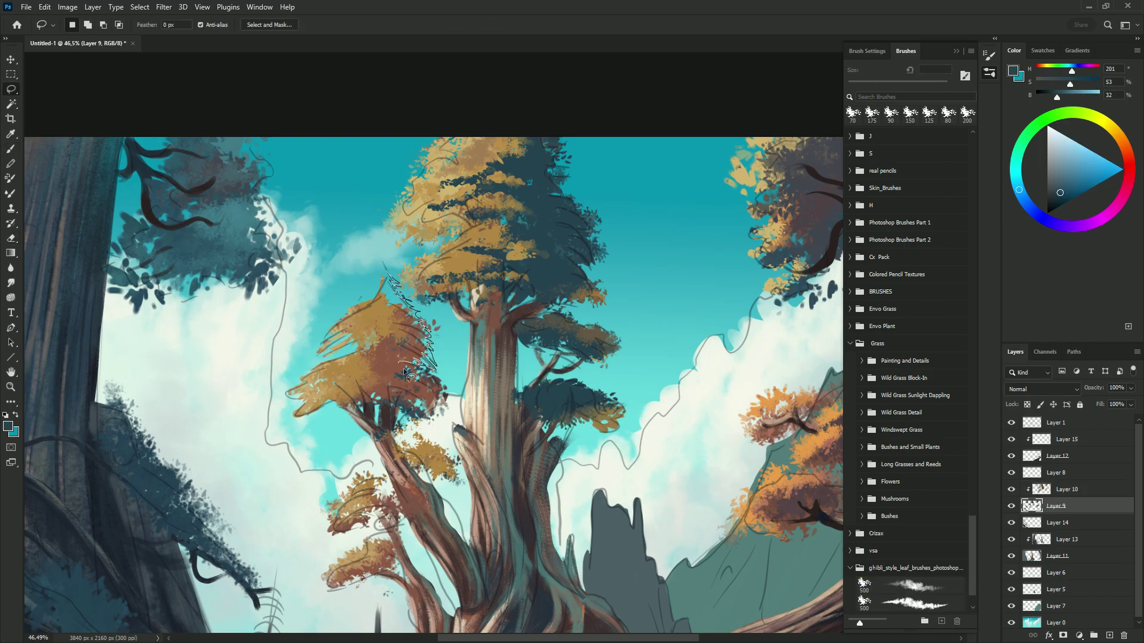
Step: Paint leaves along the upper edge of the left crown on Layer 10 with a sampled leaf colour
drag(405, 373, 393, 402)
key(b)
ctrl+click(405, 316)
alt+click(434, 356)
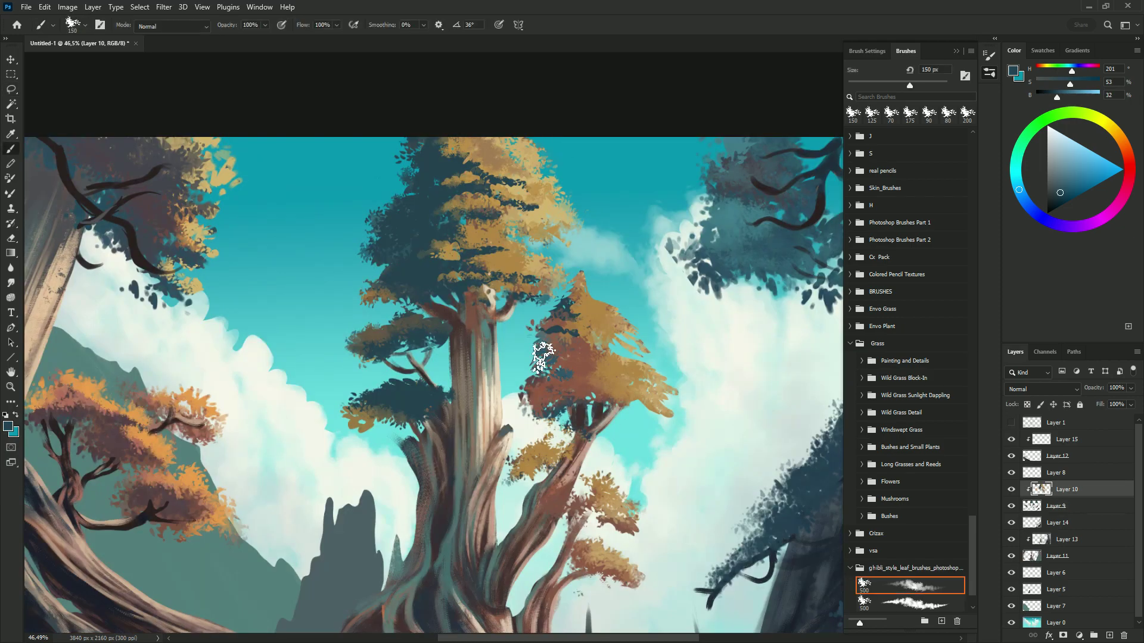
Step: Lasso the top of the right crown and sample tan-orange and dark teal with a smaller brush
key(l)
drag(586, 319, 572, 326)
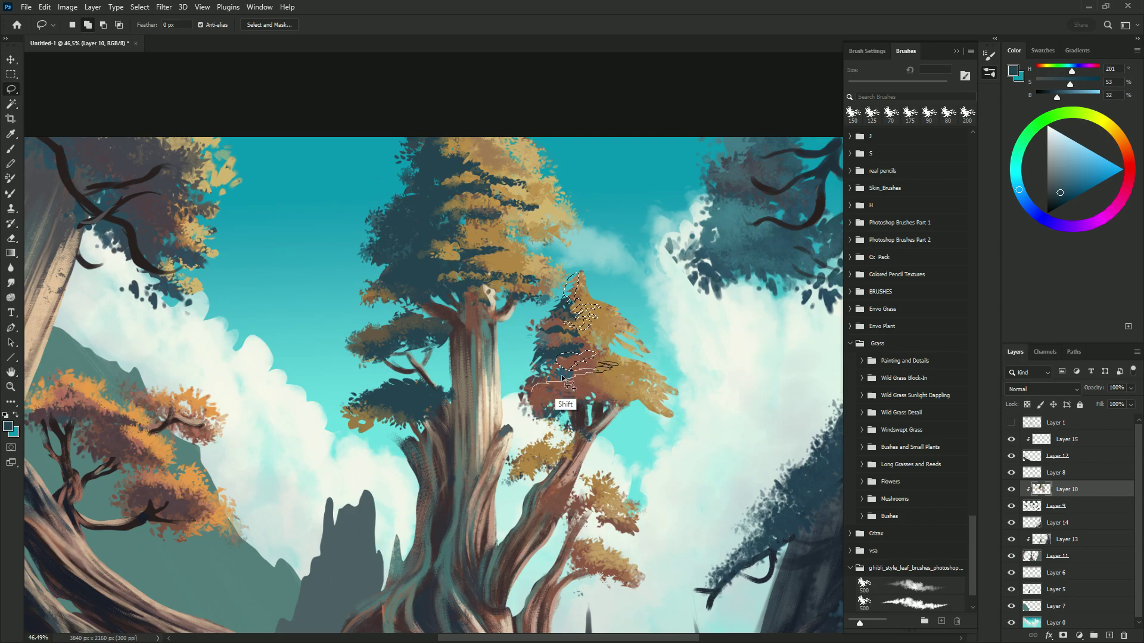
key(b)
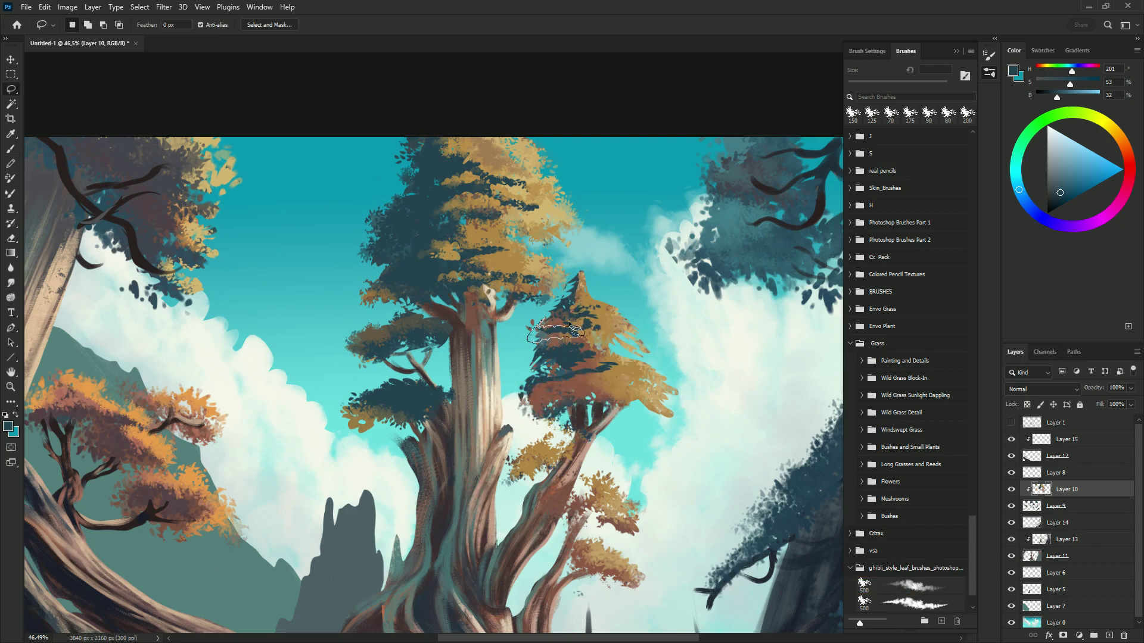
alt+click(579, 384)
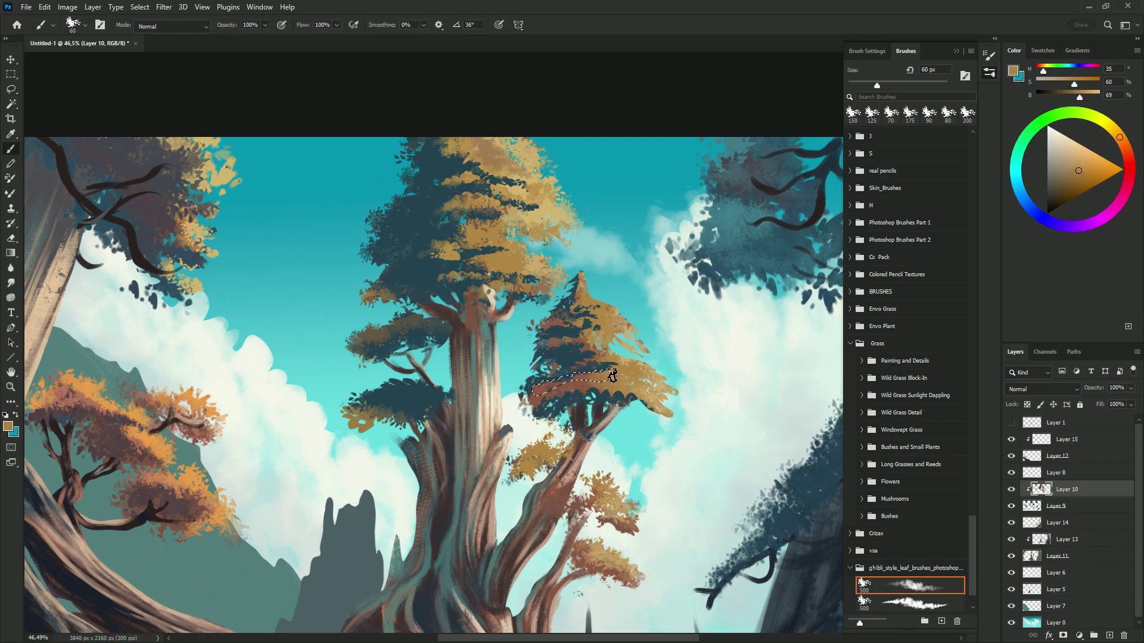
key(bracketleft)
key(bracketleft)
key(bracketleft)
alt+click(575, 341)
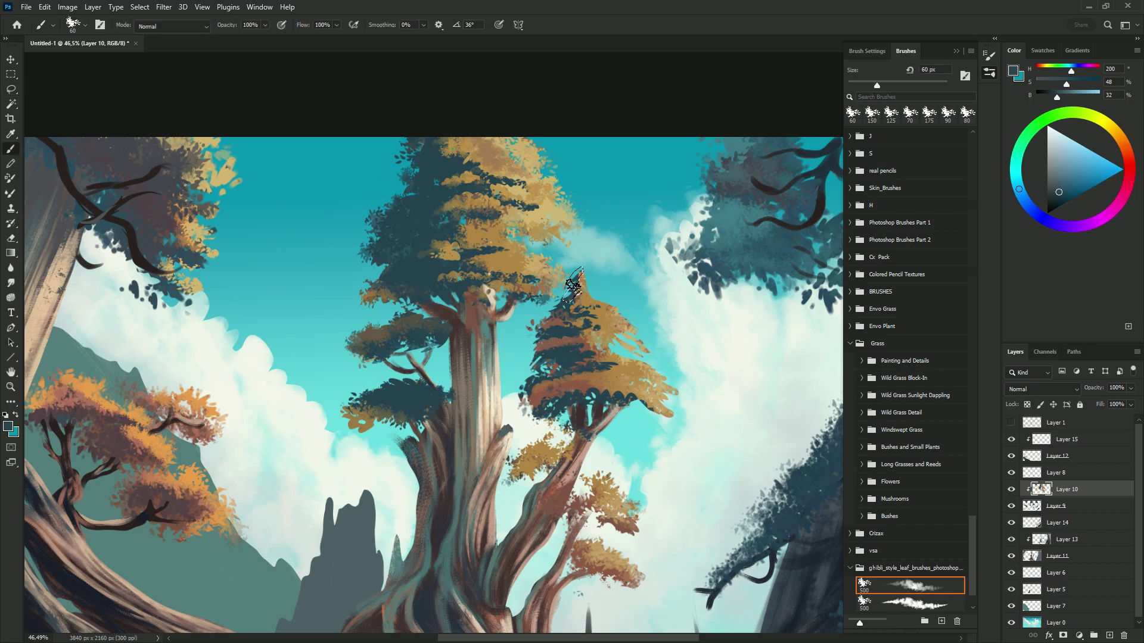
Step: Outline the central tree's upper crown with a new lasso selection for dark teal leaves
key(l)
key(b)
key(ctrl+d)
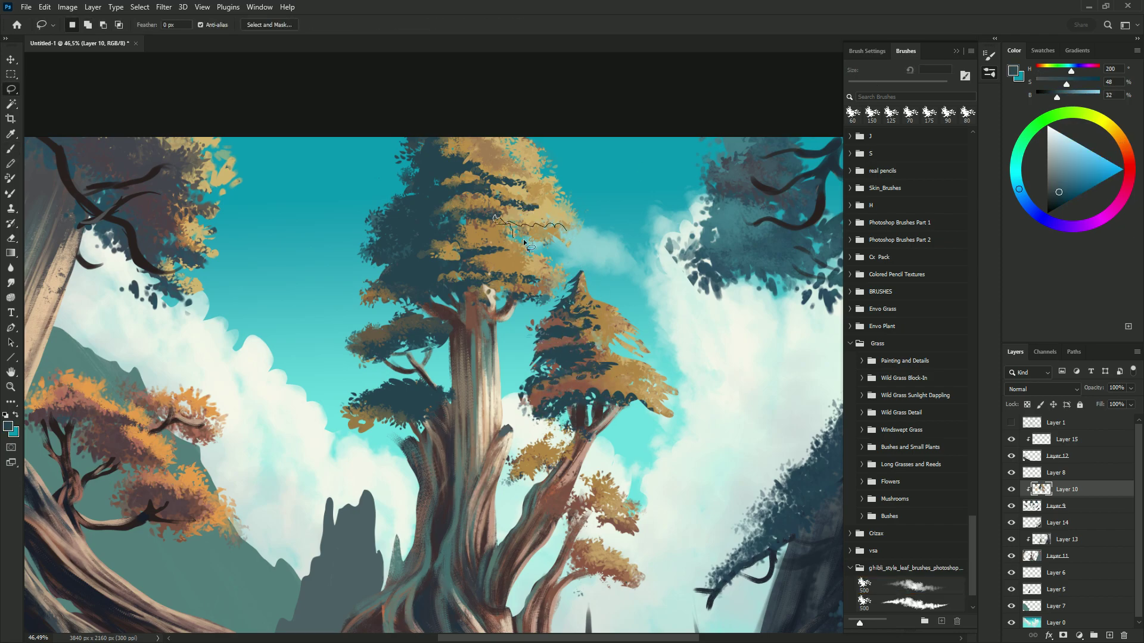
drag(524, 238, 563, 229)
key(l)
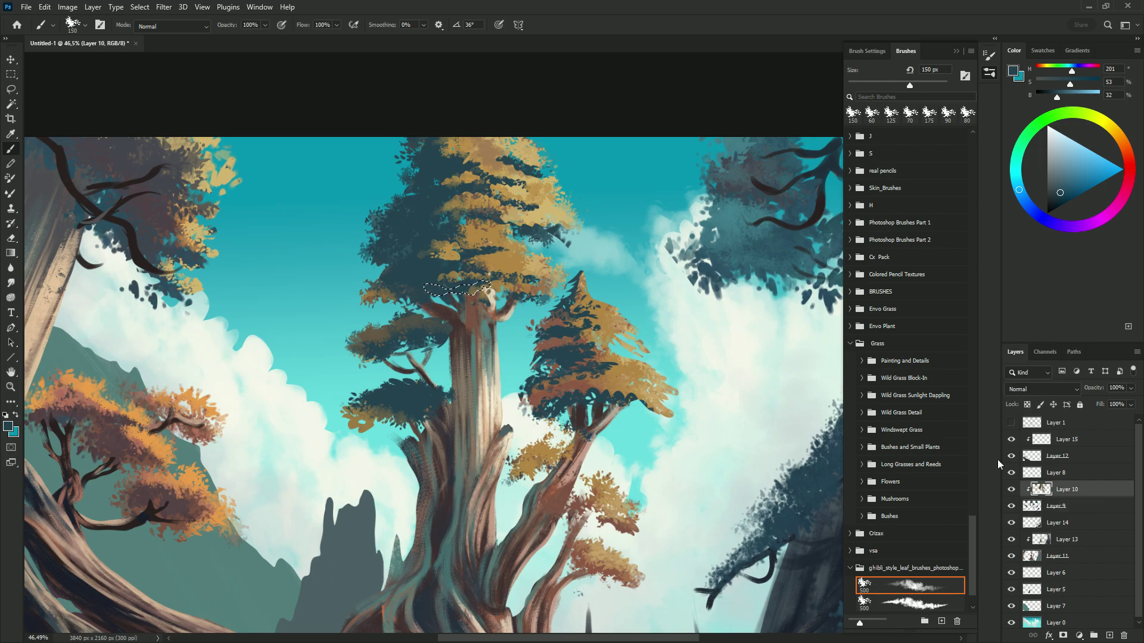
scroll(333, 274, up, 3)
Step: Sample orange, show the sketch, and on Layer 9 lasso the area under the right crown
key(b)
alt+click(104, 378)
click(1011, 423)
click(1056, 506)
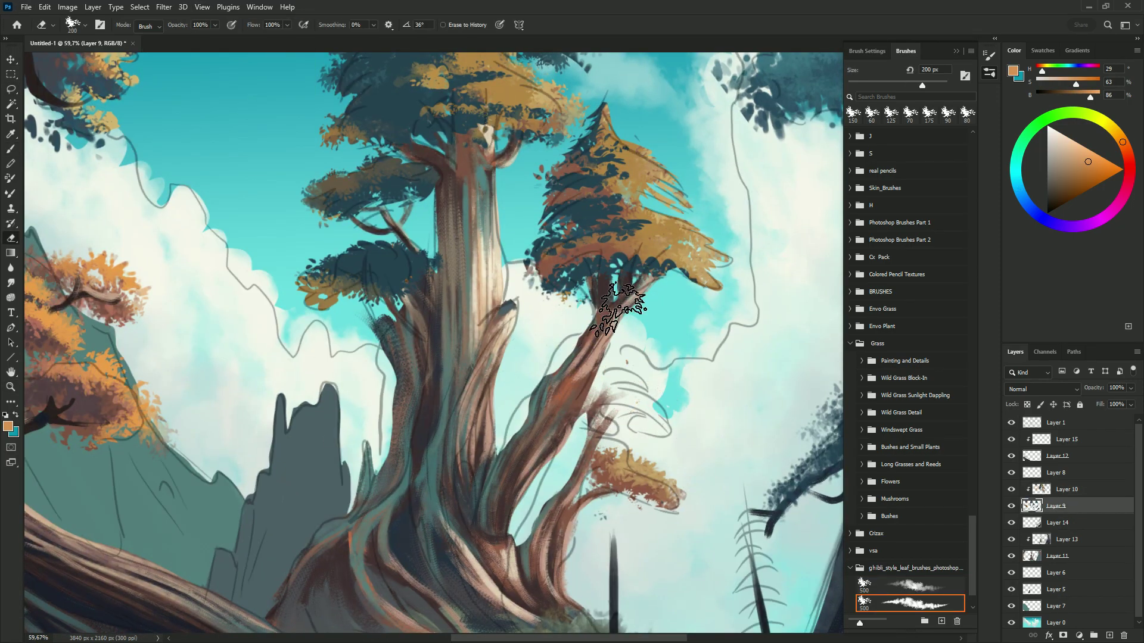
key(l)
mouse_move(596, 377)
mouse_down()
mouse_move(665, 441)
mouse_move(590, 420)
mouse_move(652, 381)
mouse_move(656, 417)
mouse_move(667, 423)
mouse_up()
Step: Paint brown and tan leaf clusters under the crown with the ghibli leaf brush
click(910, 586)
alt+click(598, 358)
alt+click(623, 381)
key(period)
Step: On Layer 10, paint brown and tan leaves inside a lasso around the lower branch foliage
key(alt+bracketright)
key(l)
mouse_move(596, 444)
mouse_down()
mouse_move(677, 465)
mouse_move(722, 529)
mouse_up()
key(b)
alt+click(599, 452)
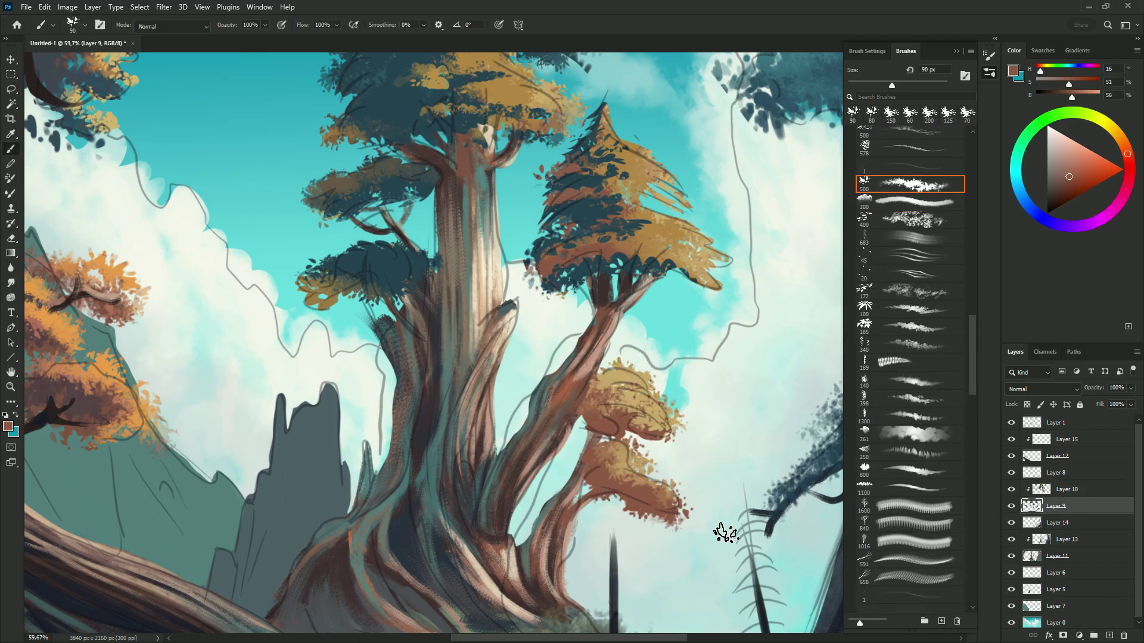
alt+click(485, 536)
alt+click(605, 405)
drag(596, 429, 662, 387)
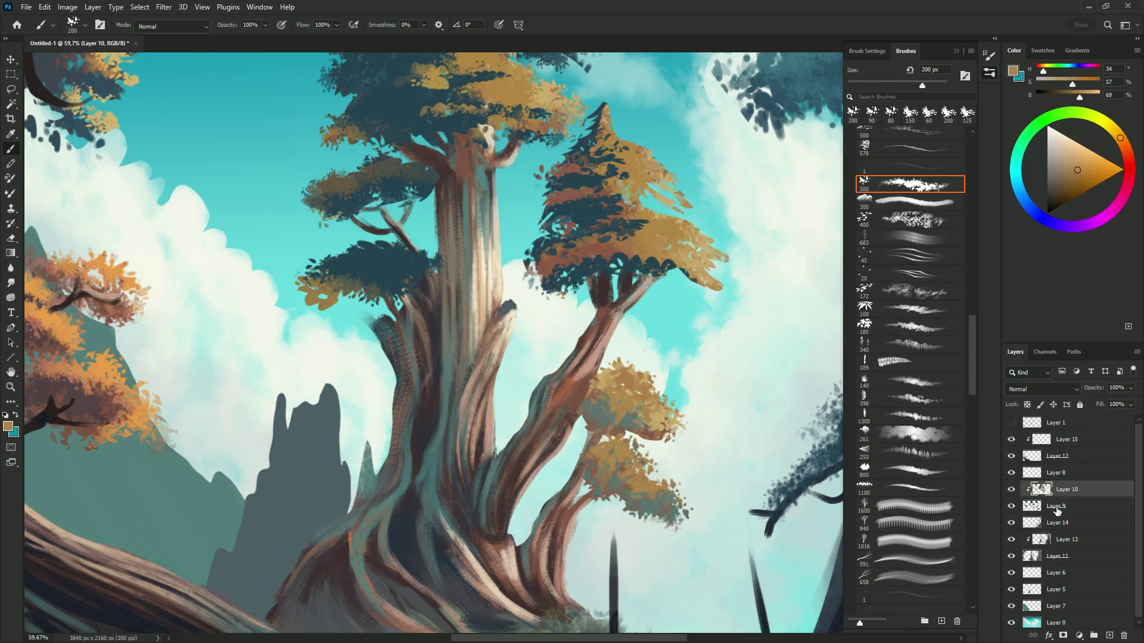
Step: Hide the sketch, switch between Layers 9 and 10, and sample new leaf colours including dark teal
click(1011, 423)
click(1056, 506)
key(alt+bracketright)
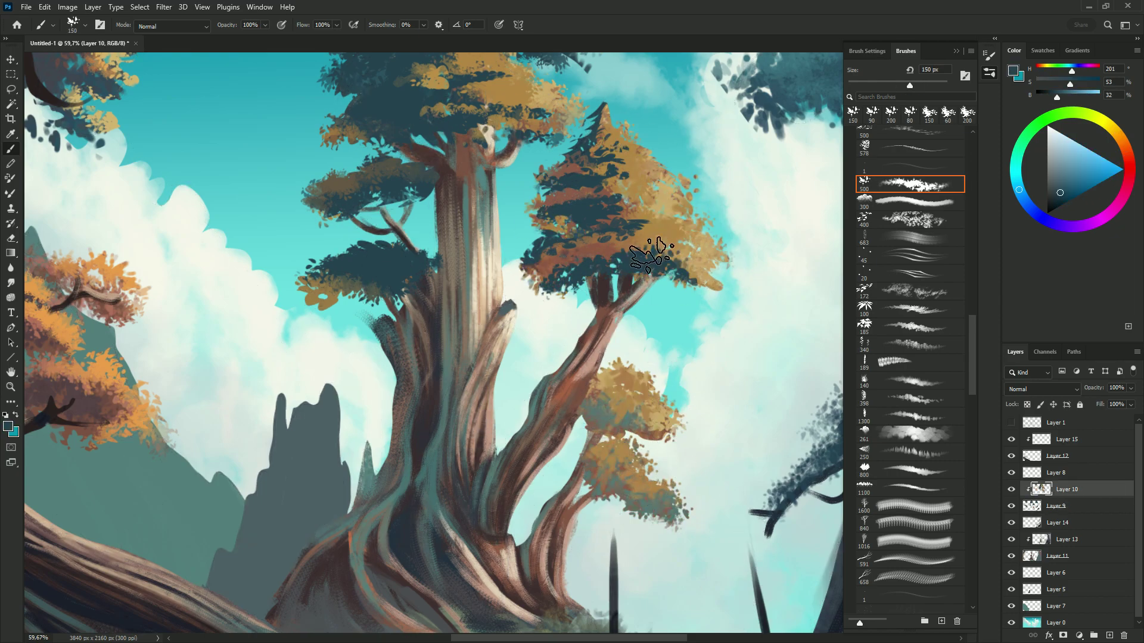
alt+click(584, 263)
key(bracketright)
key(bracketright)
key(bracketright)
scroll(351, 367, up, 5)
scroll(352, 367, up, 4)
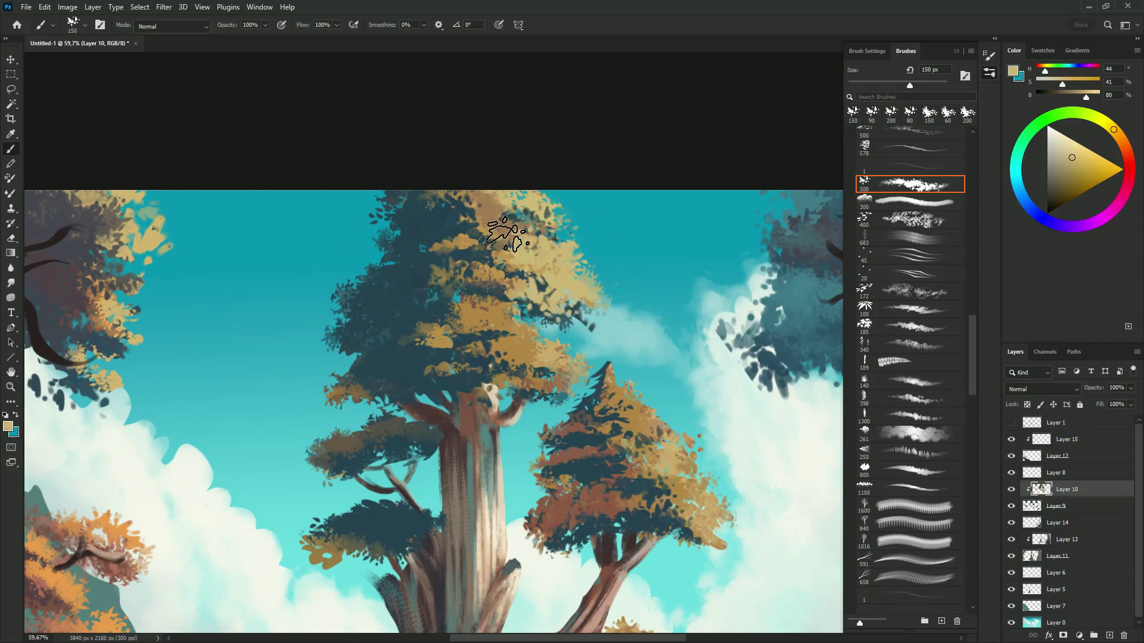
scroll(434, 357, down, 3)
alt+click(625, 420)
key(alt+bracketleft)
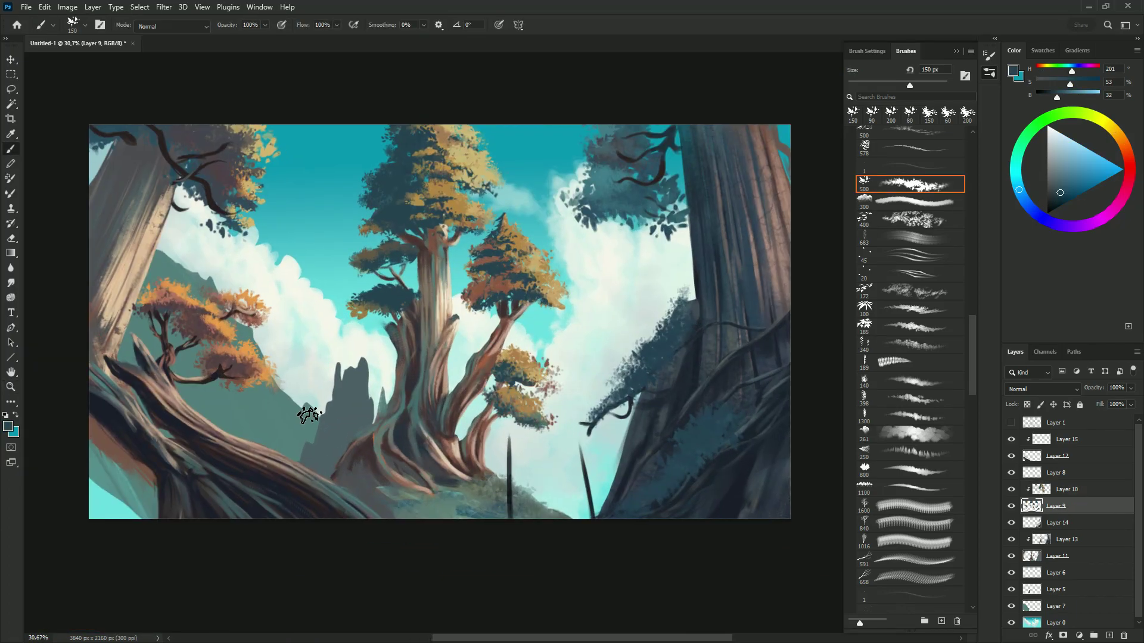
Step: Flip the canvas horizontally and paint orange foliage on the top-right tree on Layer 10
key(ctrl+shift+h)
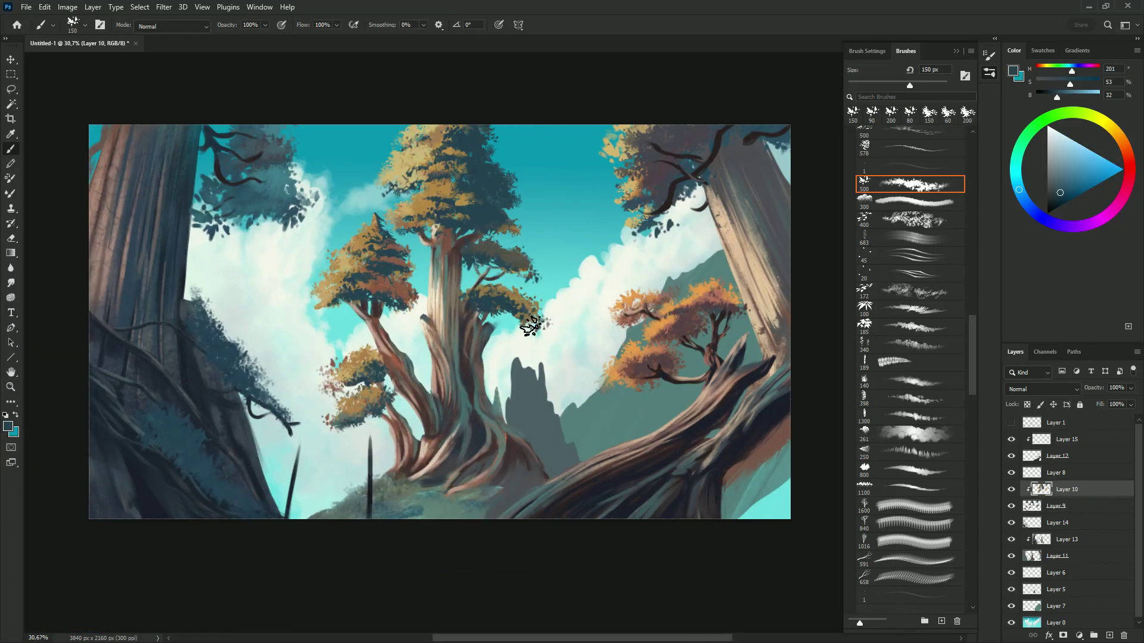
key(e)
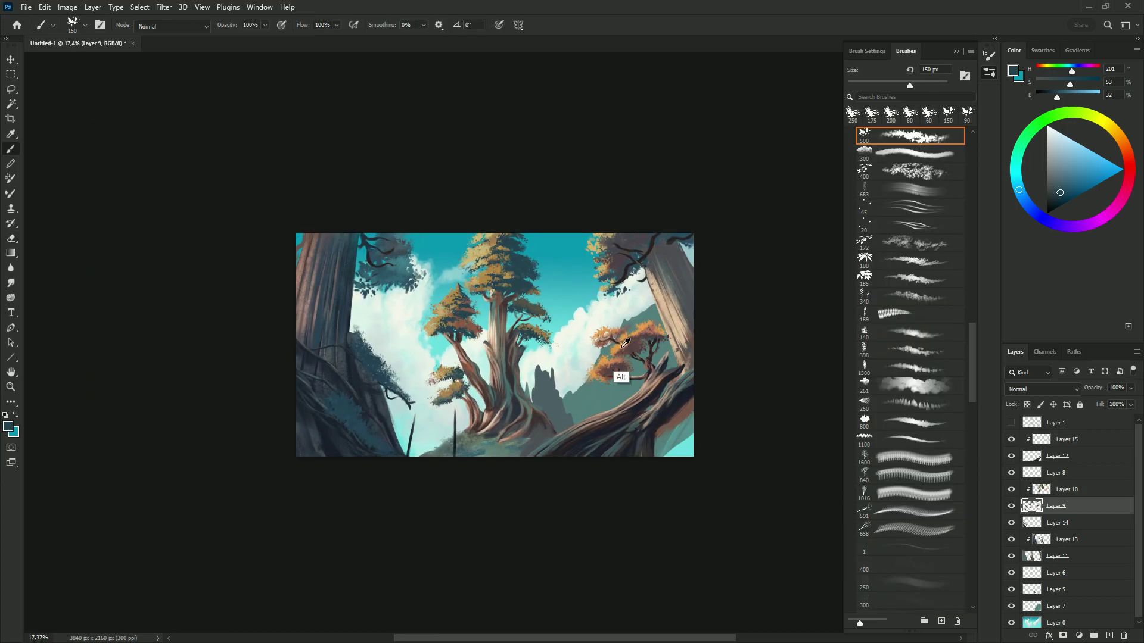
key(b)
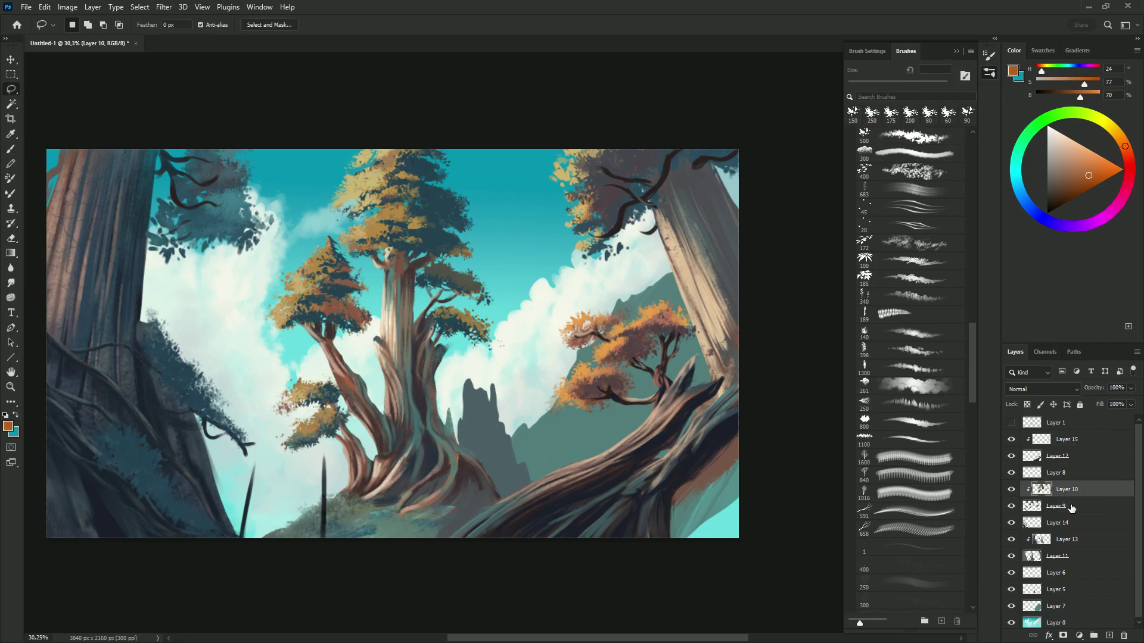
key(alt+bracketright)
key(bracketright)
key(bracketright)
key(bracketright)
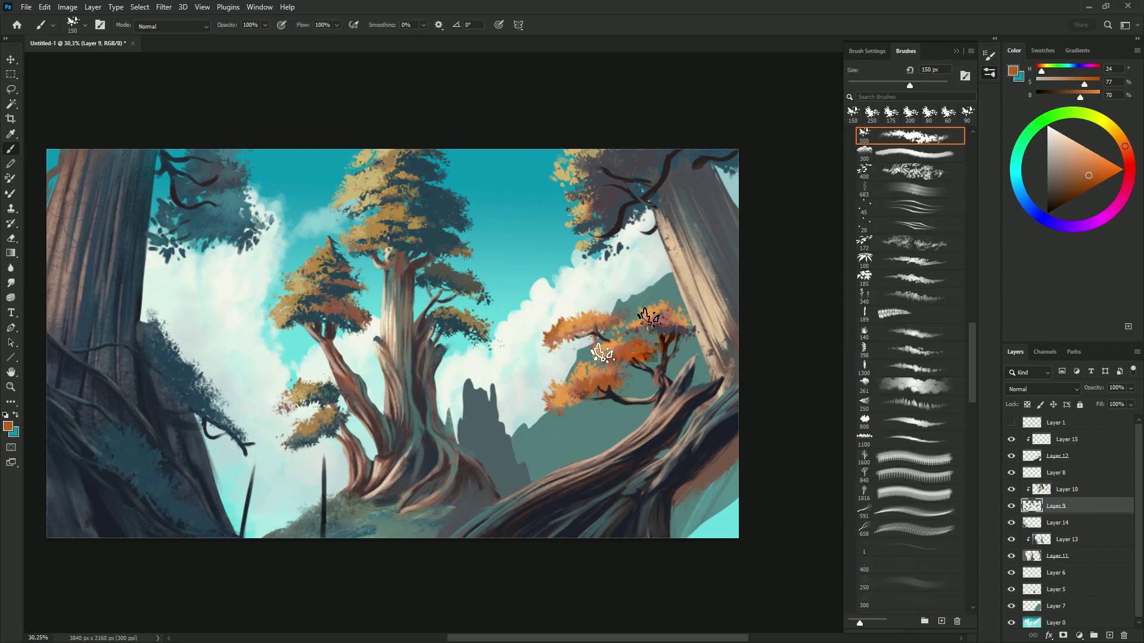
mouse_move(584, 196)
mouse_down()
mouse_move(599, 225)
mouse_move(575, 164)
mouse_up()
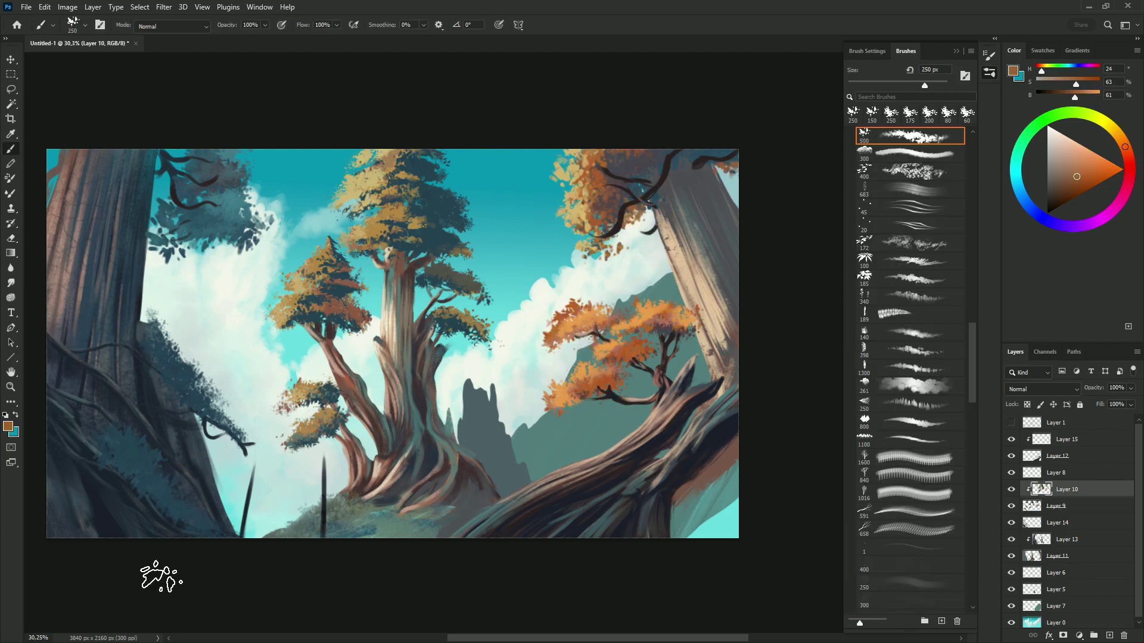
Step: Paint lighter teal strokes into the top-left foliage
alt+click(164, 358)
key(alt+bracketleft)
key(alt+bracketright)
alt+click(234, 205)
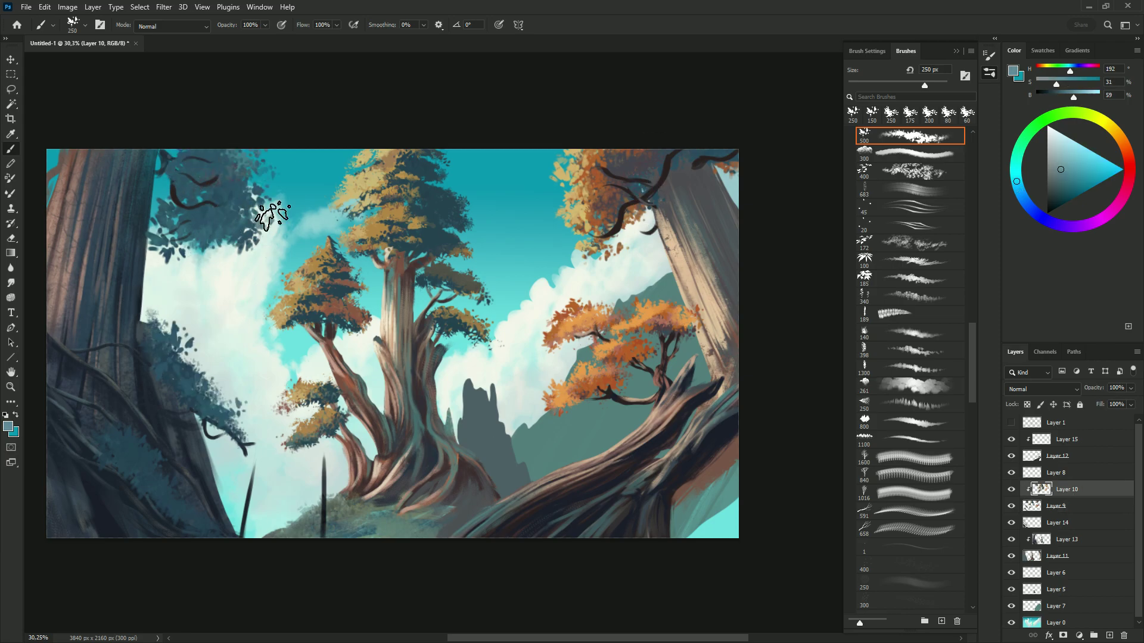
drag(182, 202, 265, 199)
Step: Paint light teal foliage on the left tree with a larger brush and a swatch colour
key(bracketright)
key(bracketright)
click(1043, 50)
mouse_move(190, 346)
mouse_down()
mouse_move(120, 440)
mouse_move(176, 466)
mouse_move(160, 512)
mouse_up()
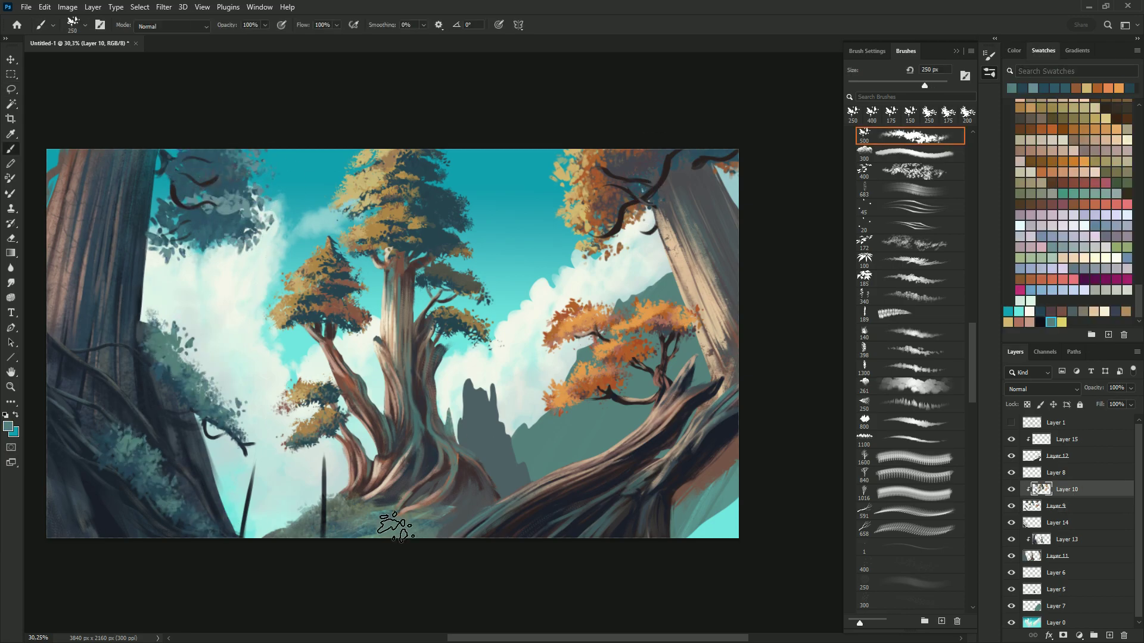
alt+click(733, 398)
click(1014, 50)
key(bracketright)
key(bracketright)
key(bracketright)
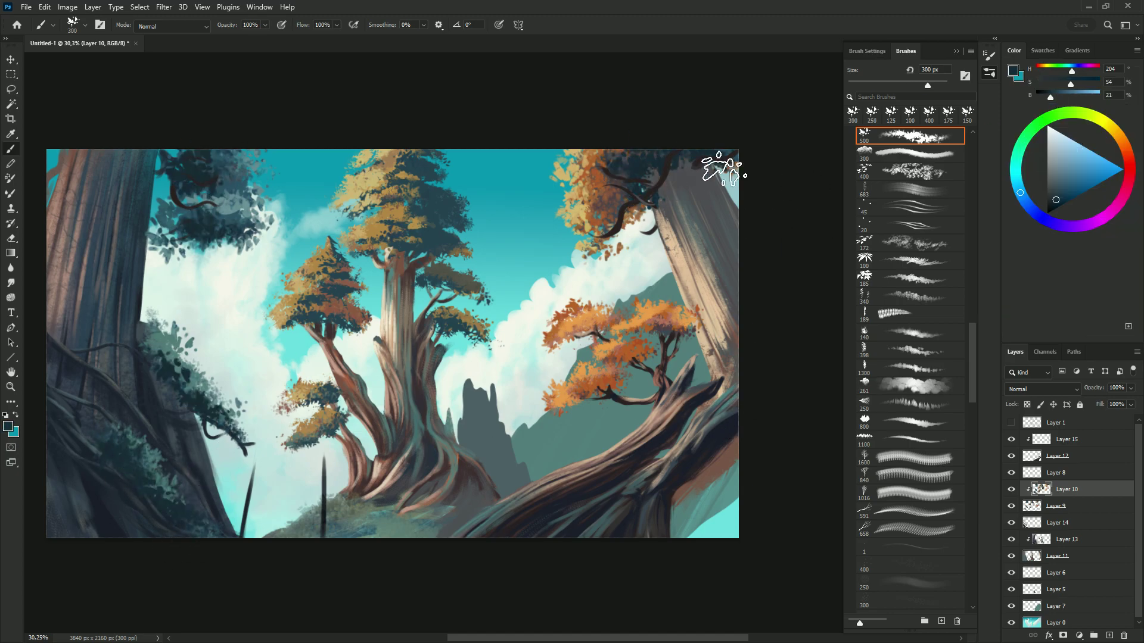
Step: Add orange leaves to the small tree and light ochre highlights within a lasso on the orange foliage
alt+click(670, 327)
alt+click(596, 361)
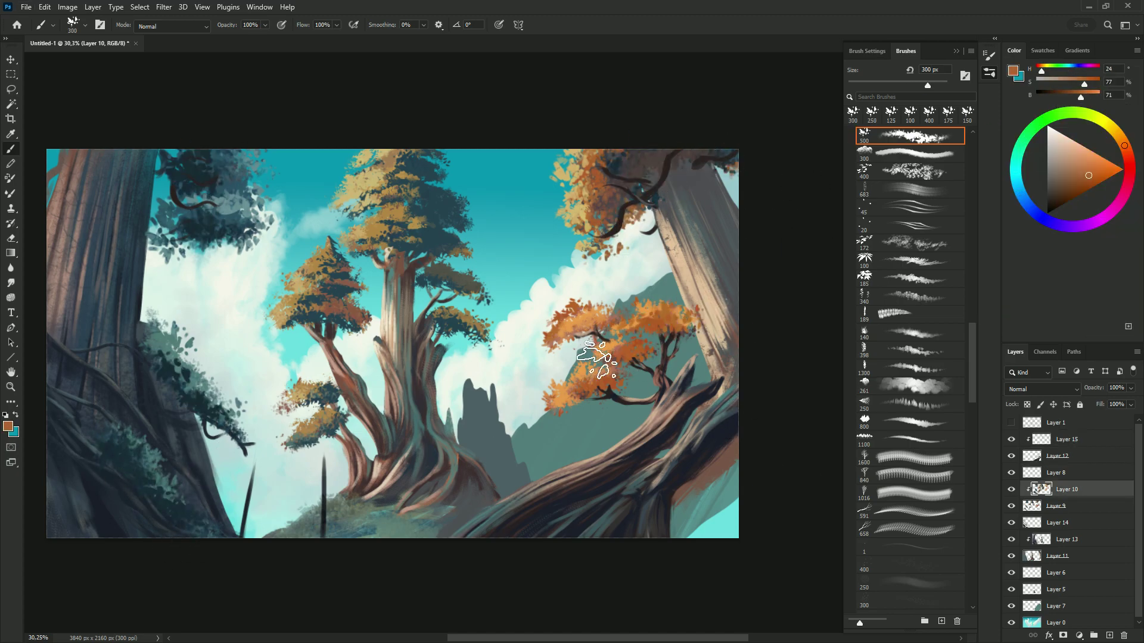
drag(596, 361, 566, 387)
key(l)
mouse_move(692, 316)
mouse_down()
mouse_move(639, 320)
mouse_move(540, 403)
mouse_move(640, 342)
mouse_up()
key(b)
alt+click(409, 234)
key(ctrl+d)
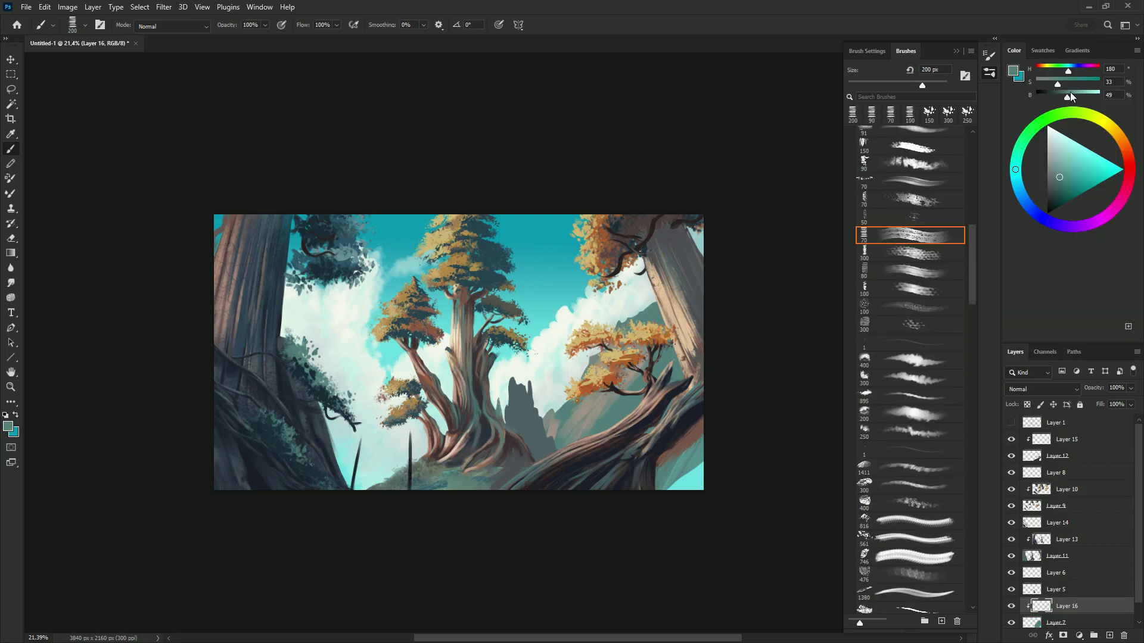
Step: Sample greenish grey, teal, muted brown and cream colours from the ground and lit trunk
alt+click(569, 419)
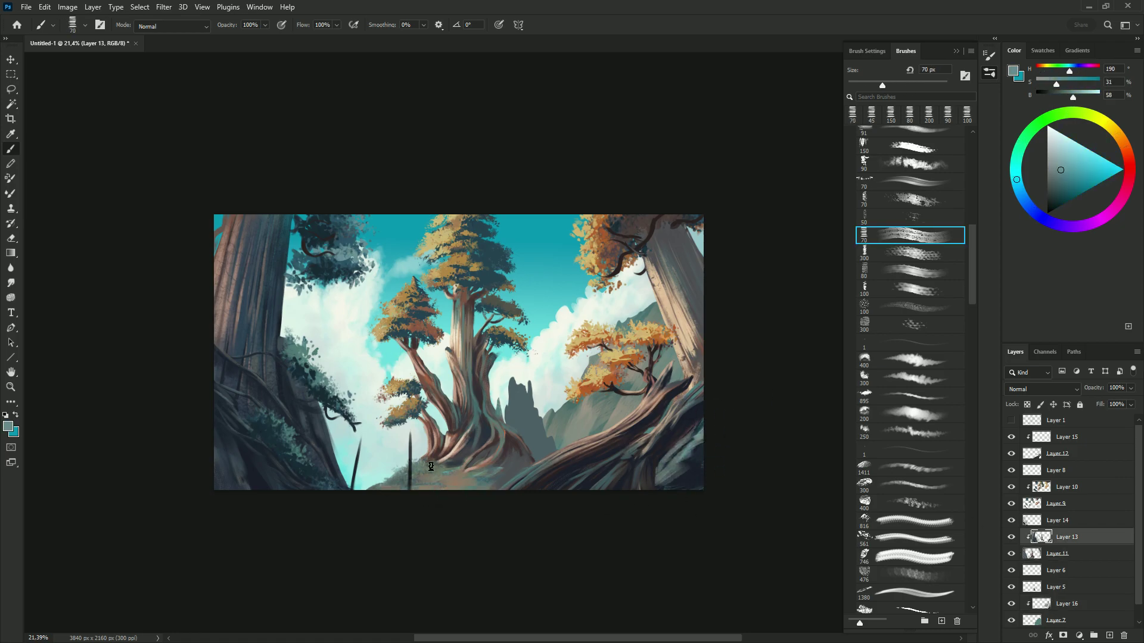
alt+click(510, 325)
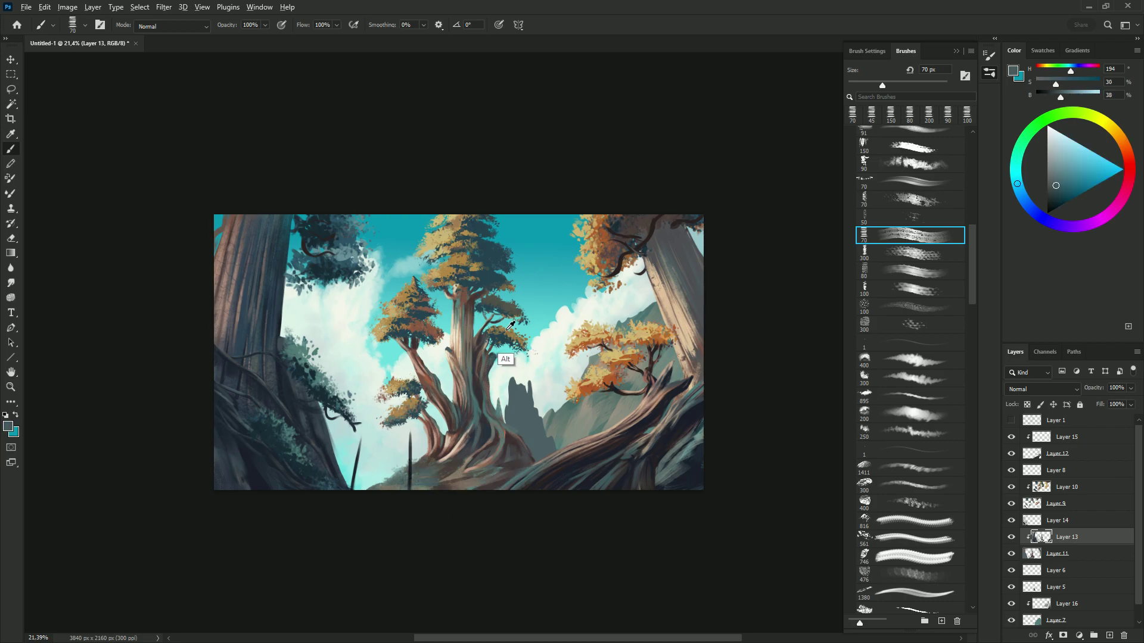
alt+click(462, 468)
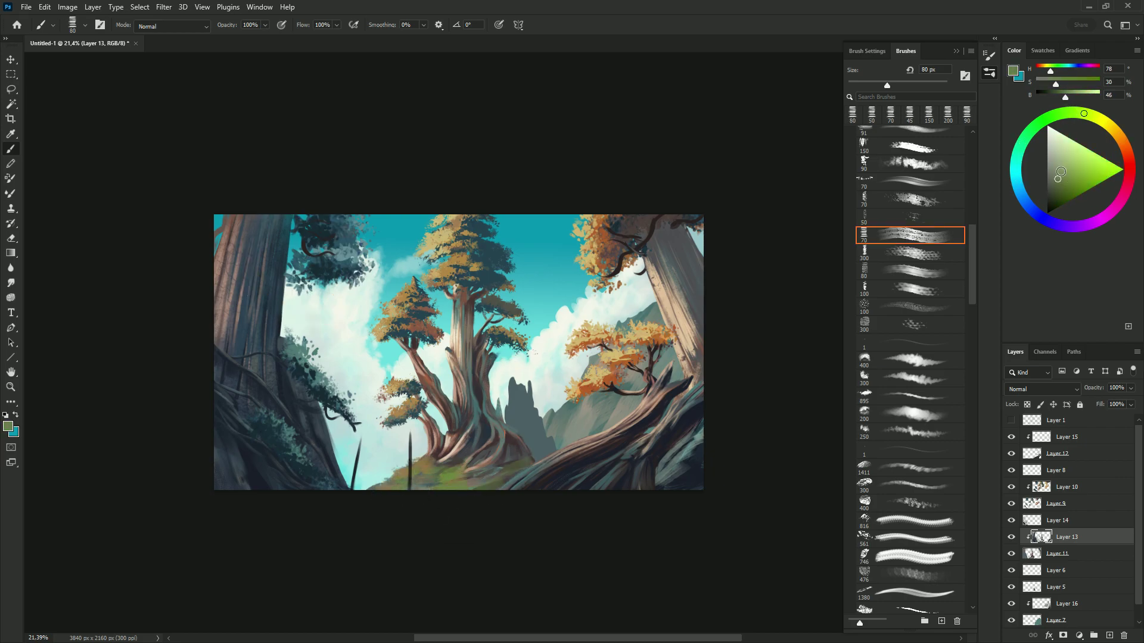
alt+click(387, 484)
alt+click(523, 473)
alt+click(471, 488)
alt+click(424, 483)
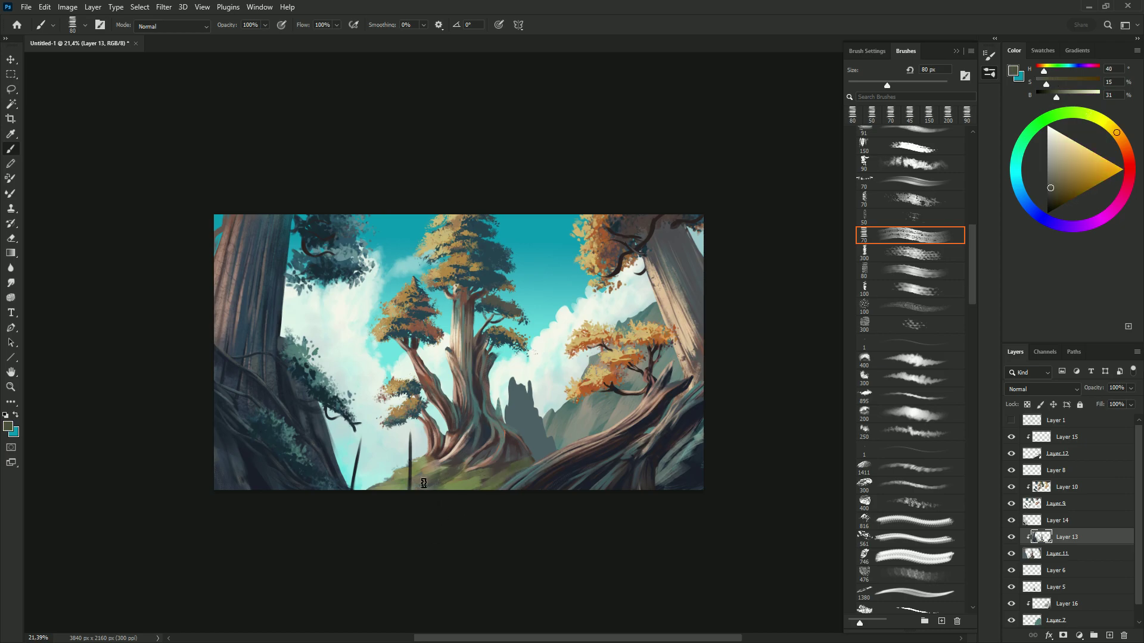
alt+click(460, 335)
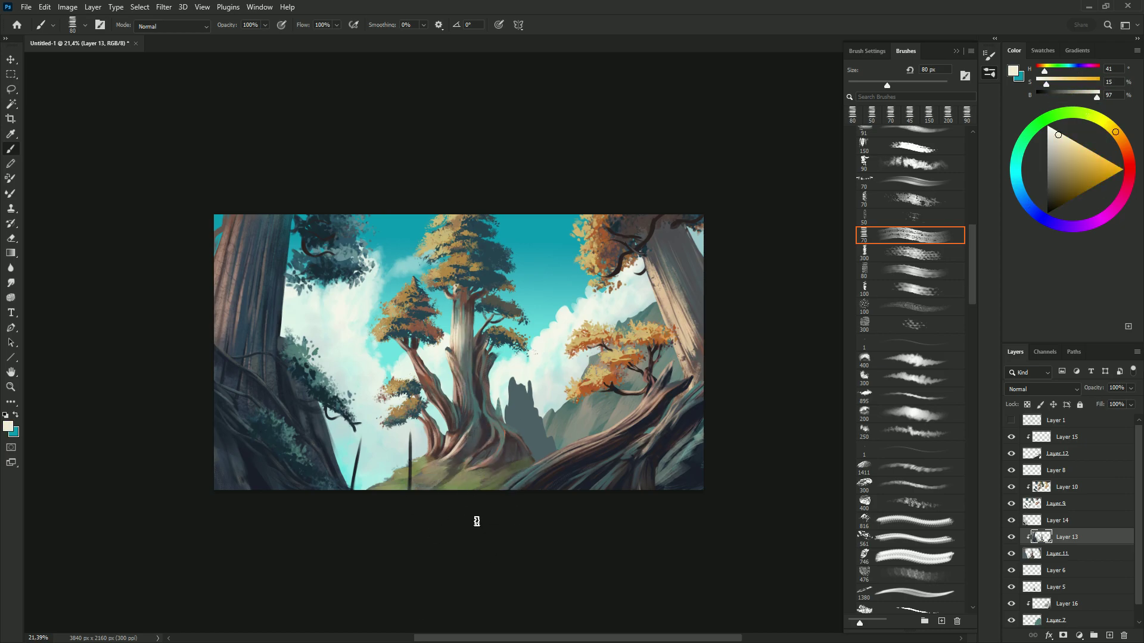
Step: Add a new layer, sample sky blues, and make Layer 16 active with a very wet Mixer Brush
key(ctrl+shift+alt+n)
key(x)
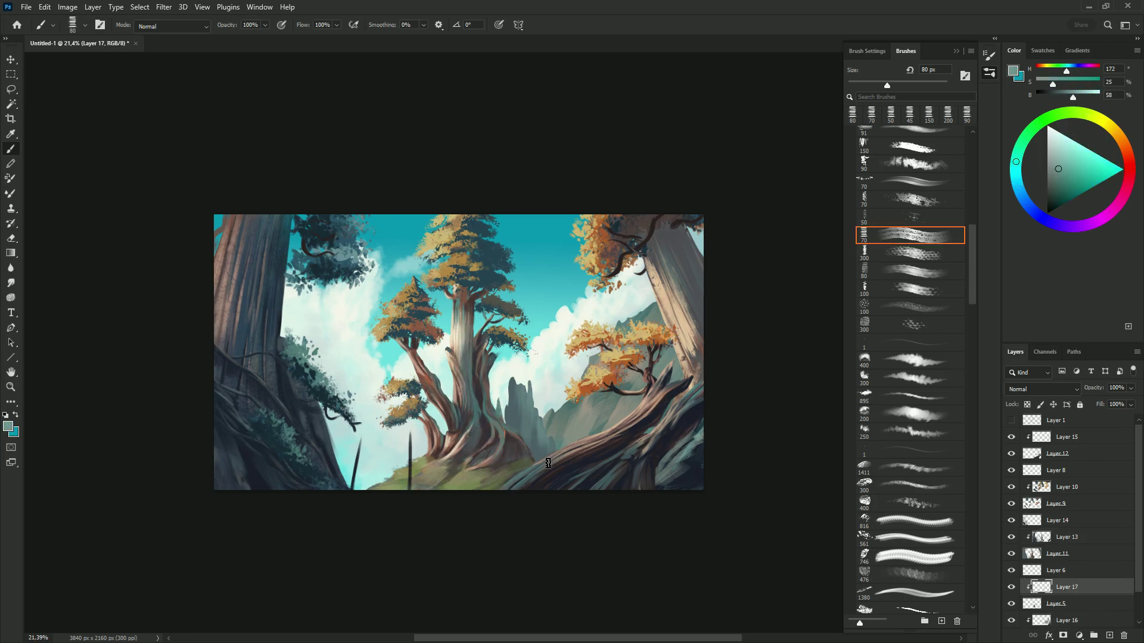
ctrl+click(502, 439)
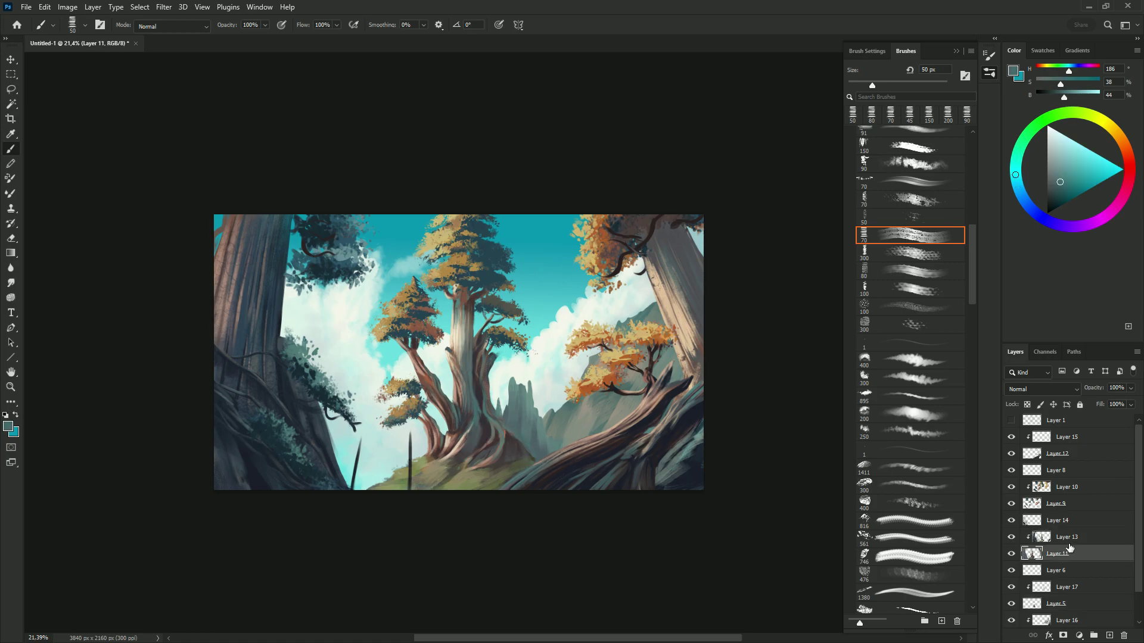
alt+click(504, 424)
ctrl+click(593, 374)
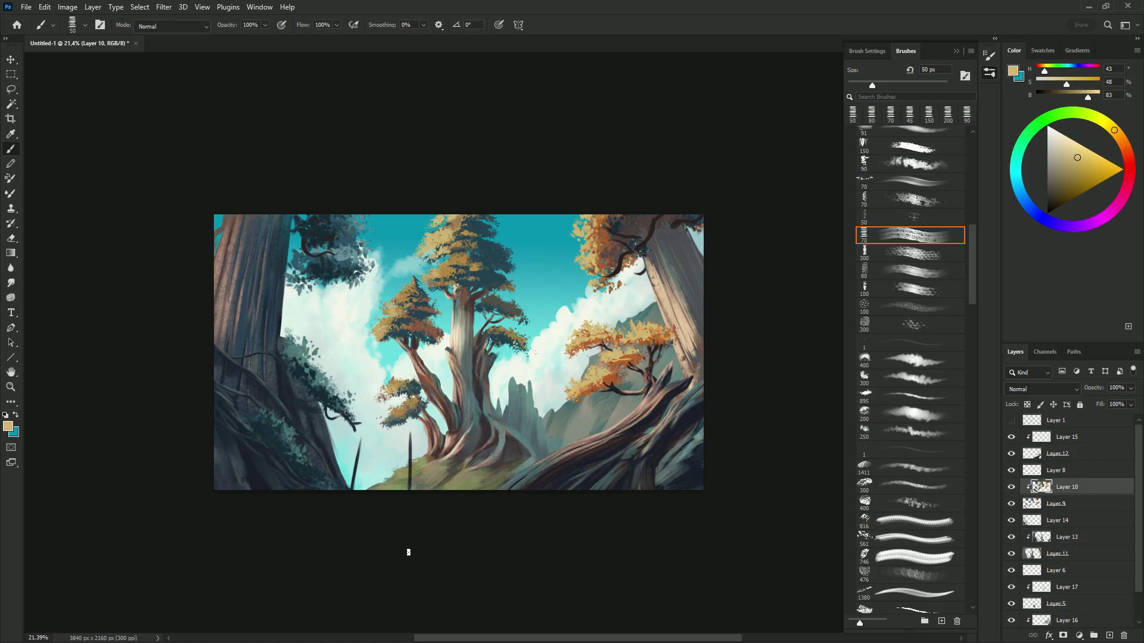
alt+click(624, 258)
ctrl+click(677, 475)
key(shift+b)
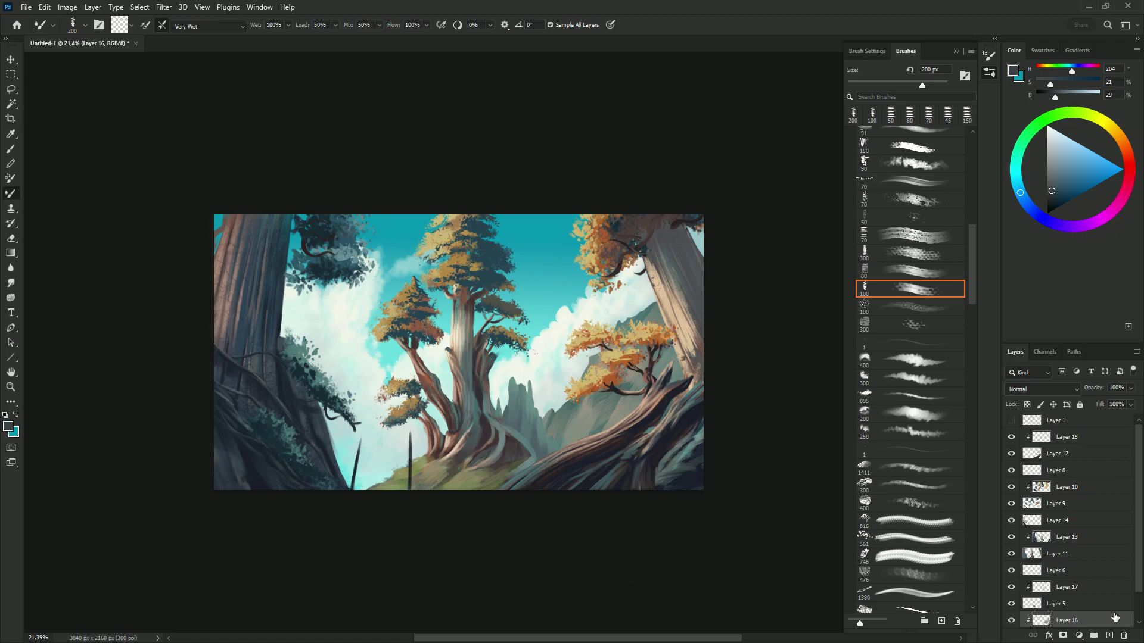
Step: Resize the brush and step through Layers 15, 13, 14 and 10 in the stack
key(bracketleft)
key(bracketleft)
ctrl+click(633, 470)
ctrl+click(619, 431)
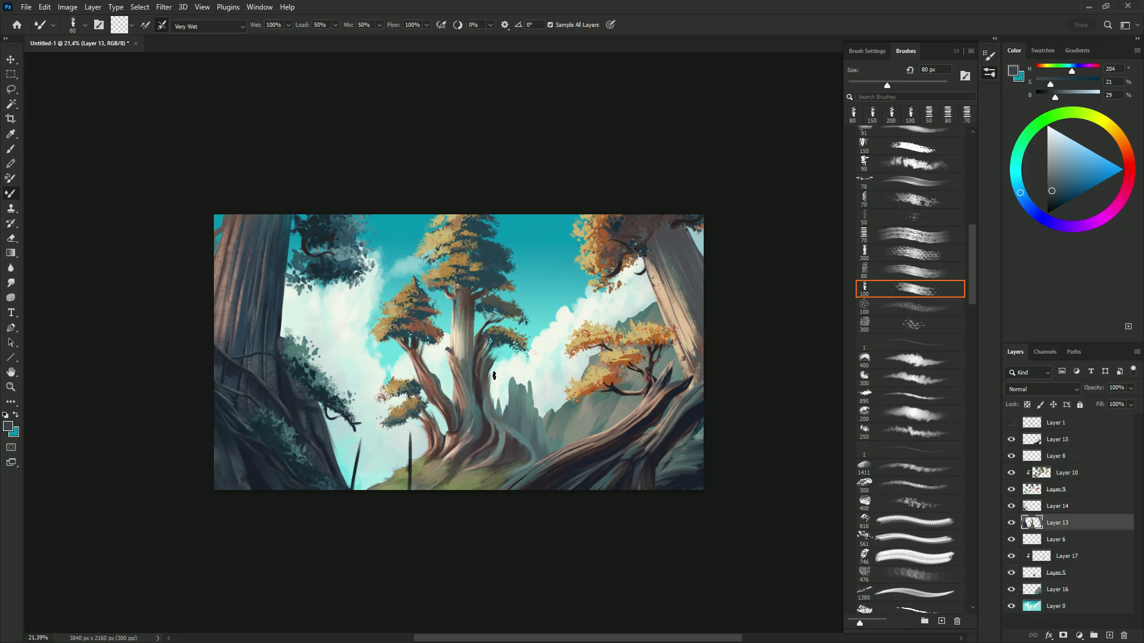
key(bracketright)
ctrl+click(232, 453)
ctrl+click(294, 450)
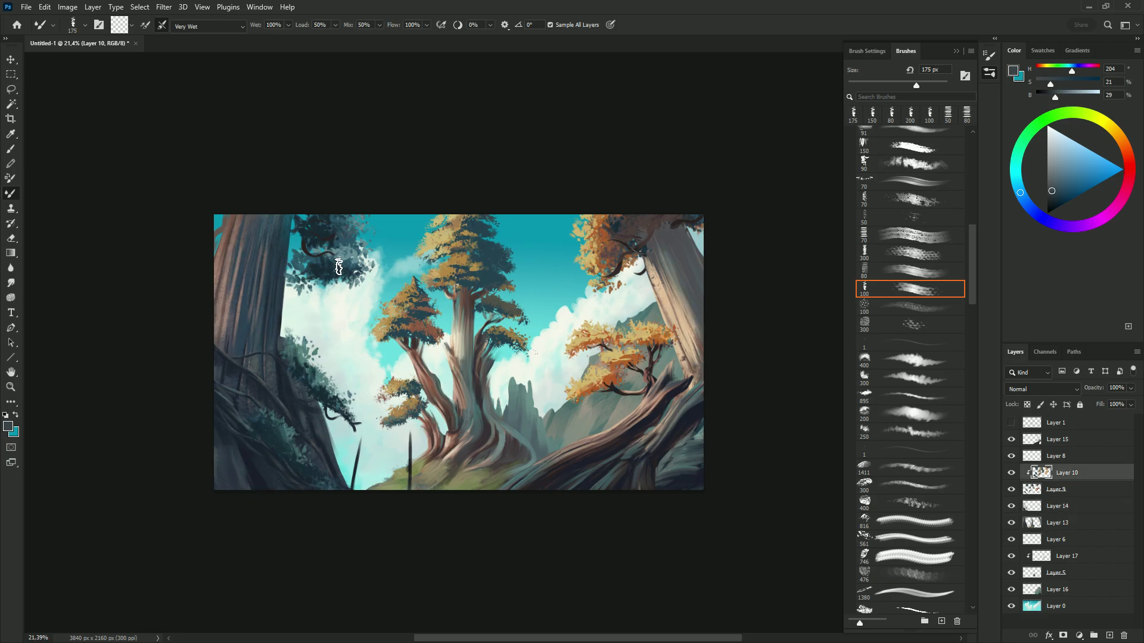
Step: Create Layer 18 clipped to Layer 16 and shade a lasso area on the right log
ctrl+click(599, 399)
key(ctrl+shift+alt+n)
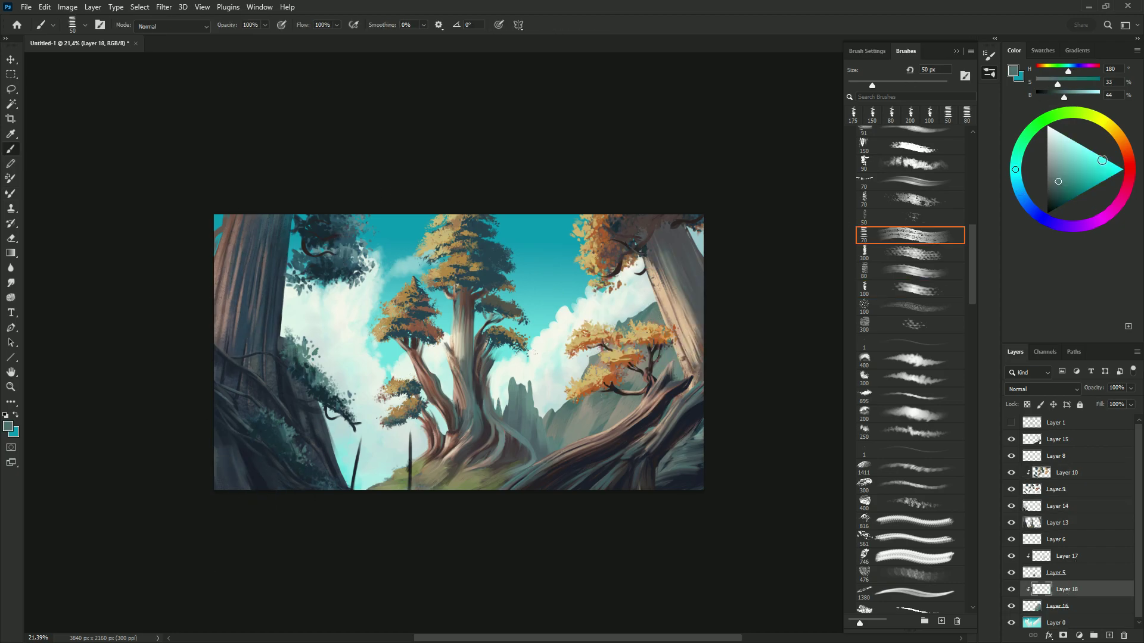
alt+click(634, 348)
key(l)
drag(635, 349, 643, 363)
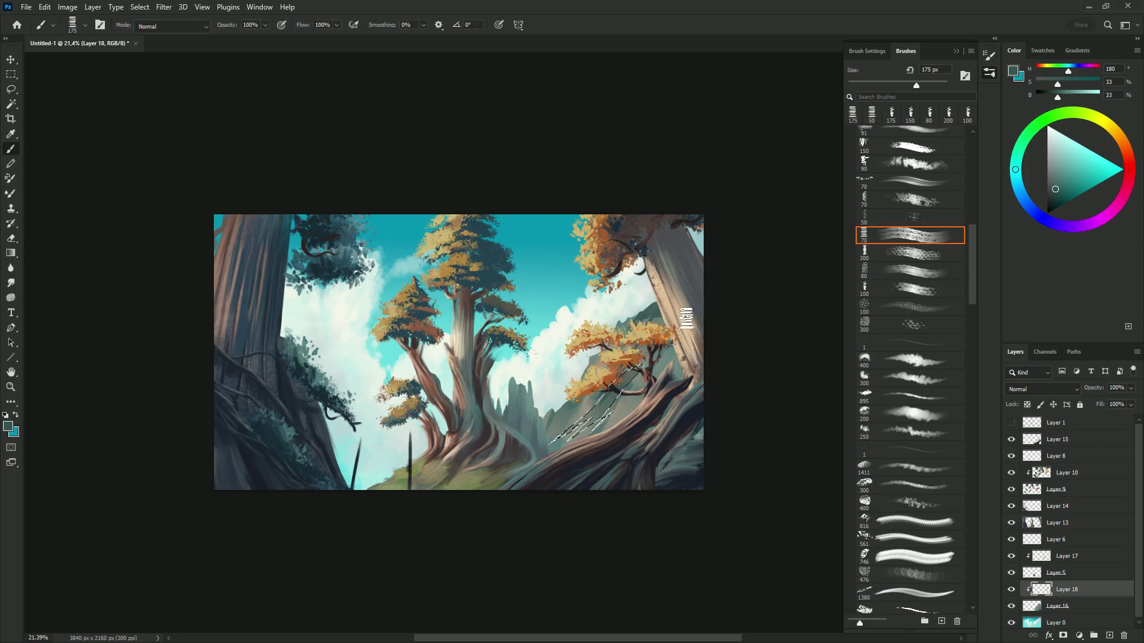
key(b)
key(ctrl+d)
Step: Sample grey-green from the ground and lasso a ground area for shading
key(l)
key(ctrl+d)
key(b)
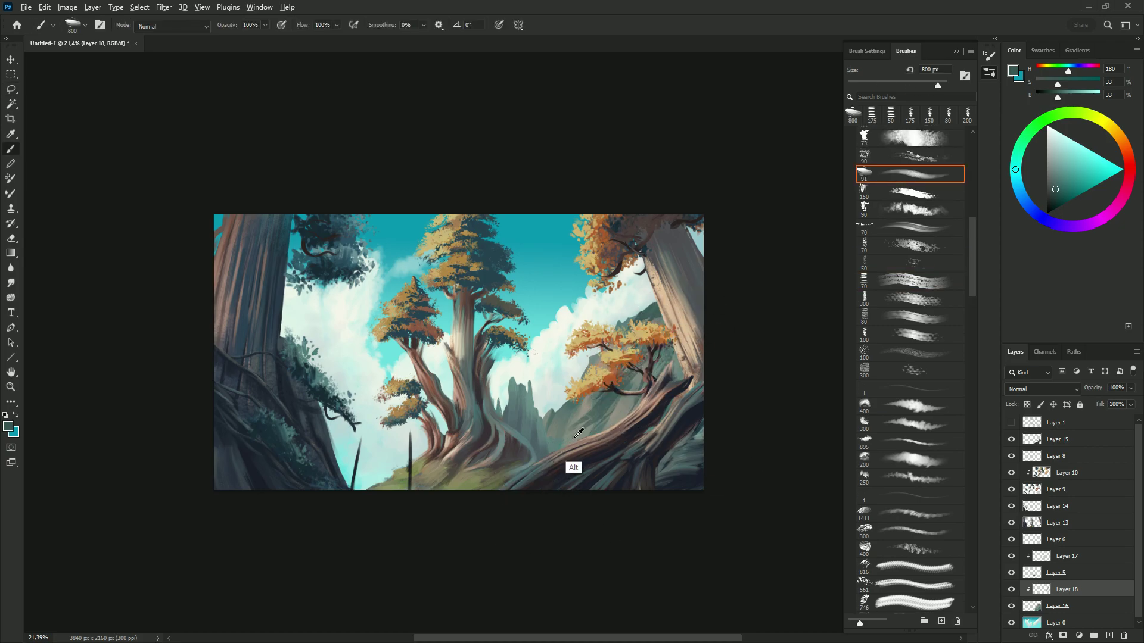
alt+click(592, 411)
key(l)
key(b)
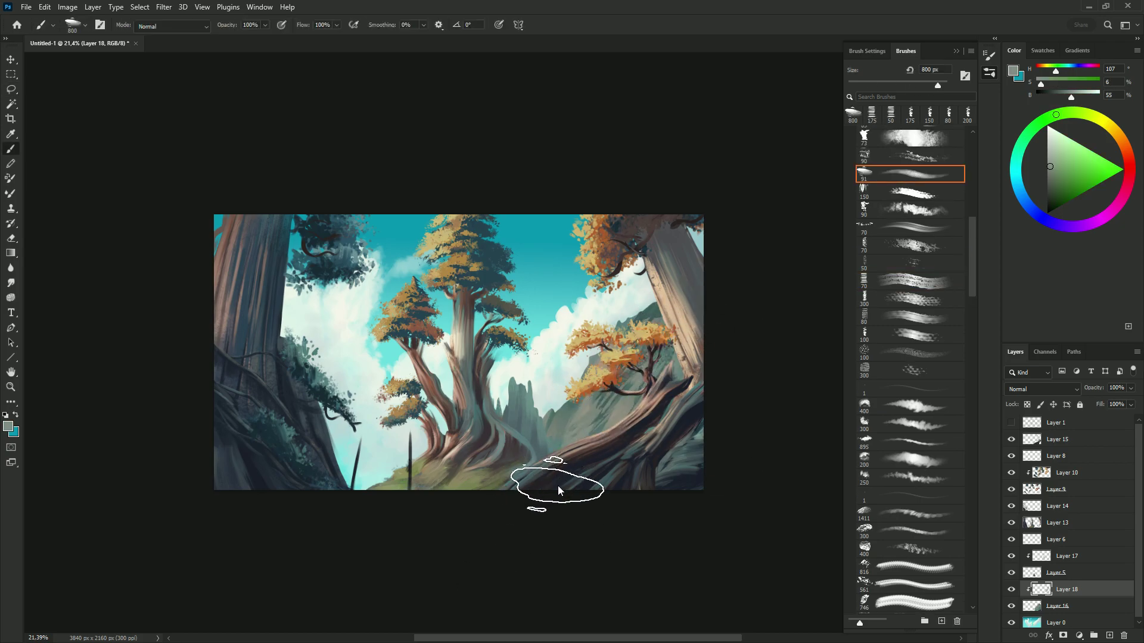
Step: Shade the ground in front of the central tree with dark blue-grey inside lasso selections
alt+click(508, 471)
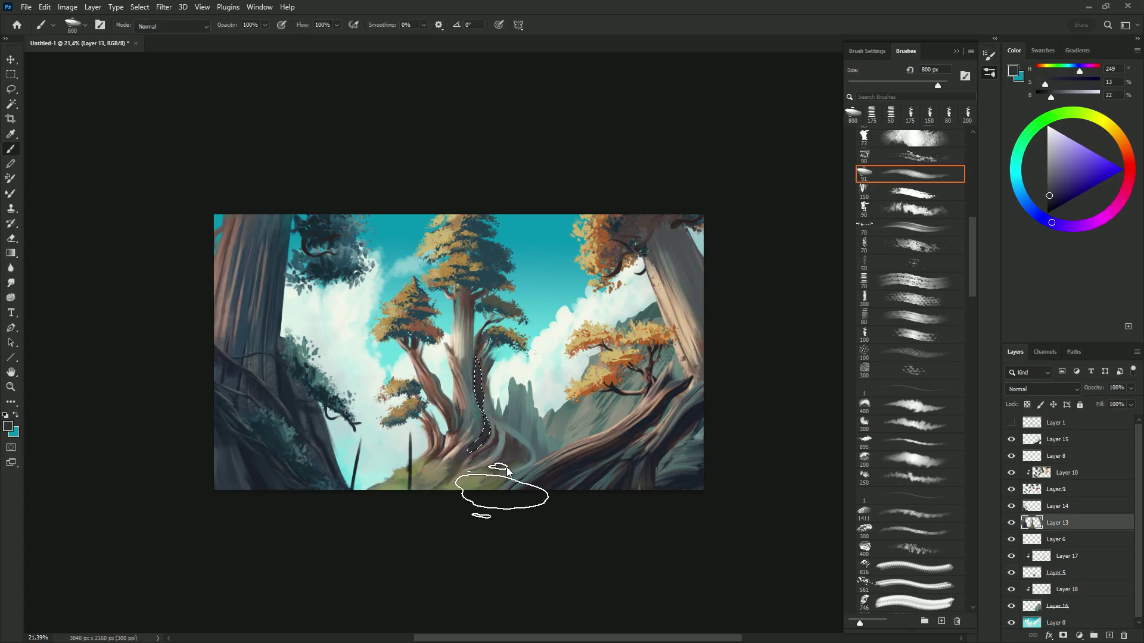
key(ctrl+d)
alt+click(469, 475)
key(l)
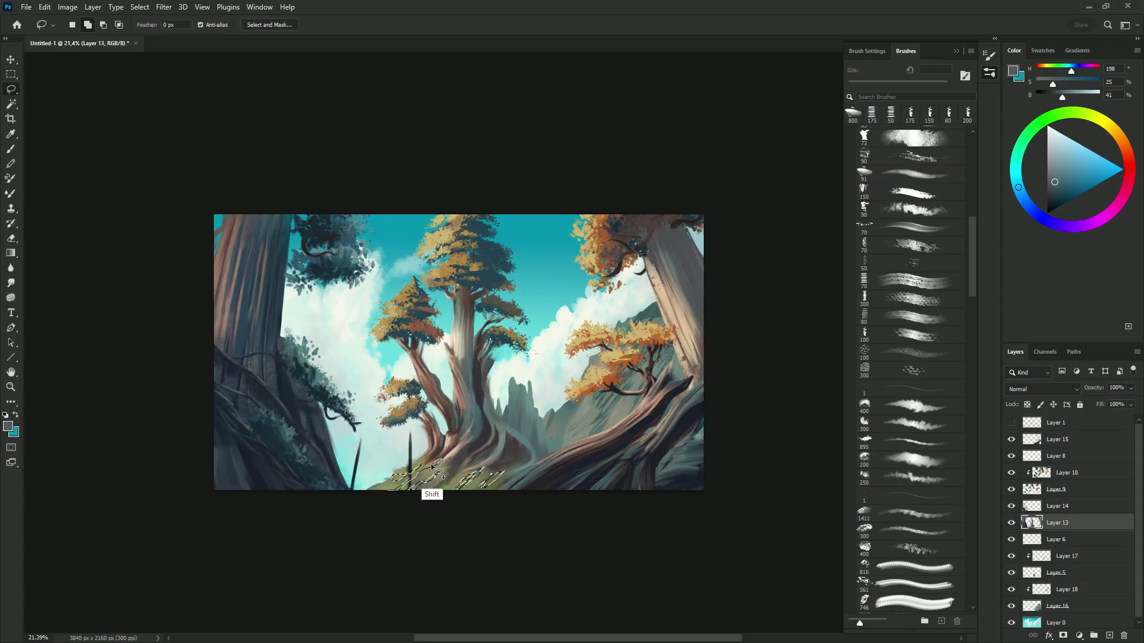
key(b)
key(ctrl+d)
Step: Pick a small textured Concept Art brush and dark navy for the two pines
alt+click(331, 399)
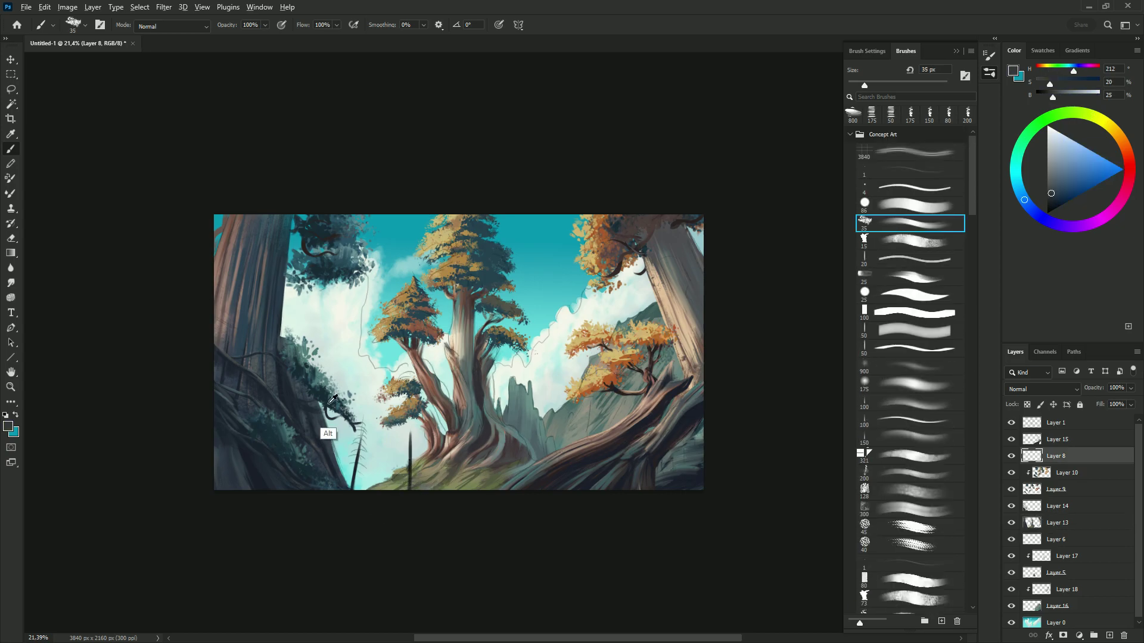
alt+click(365, 430)
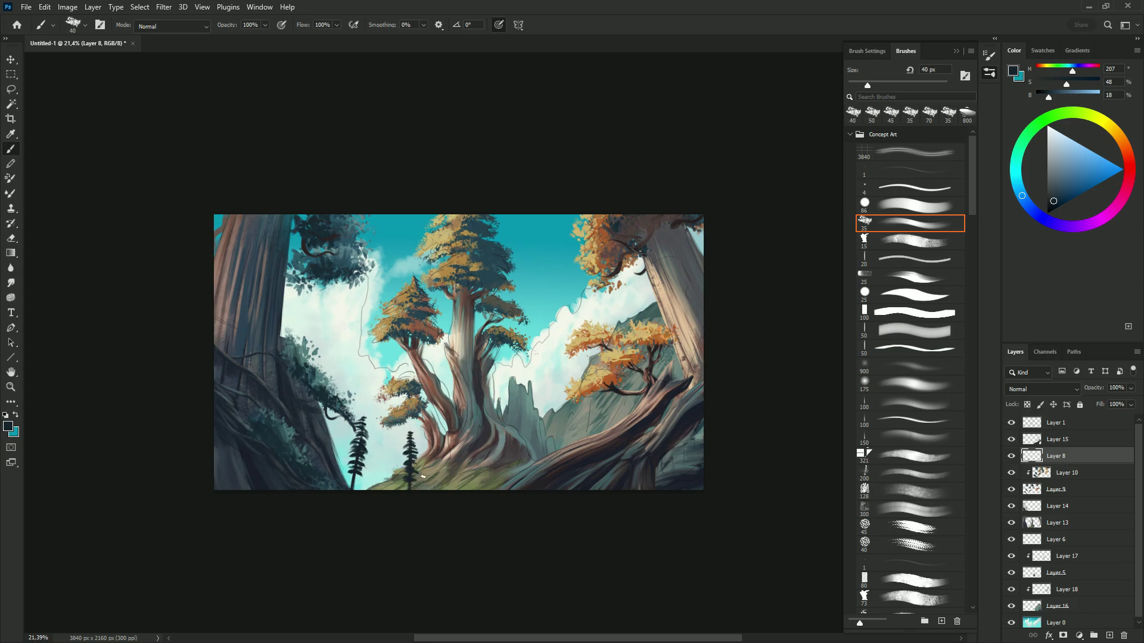
ctrl+click(697, 319)
scroll(971, 219, down, 5)
click(909, 442)
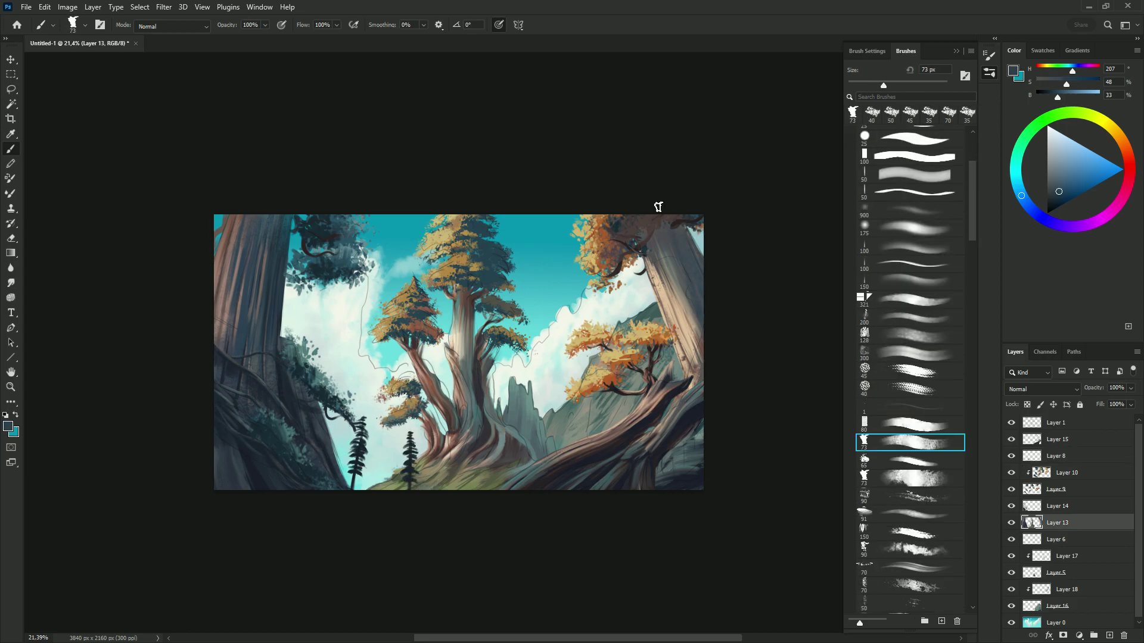
alt+click(687, 322)
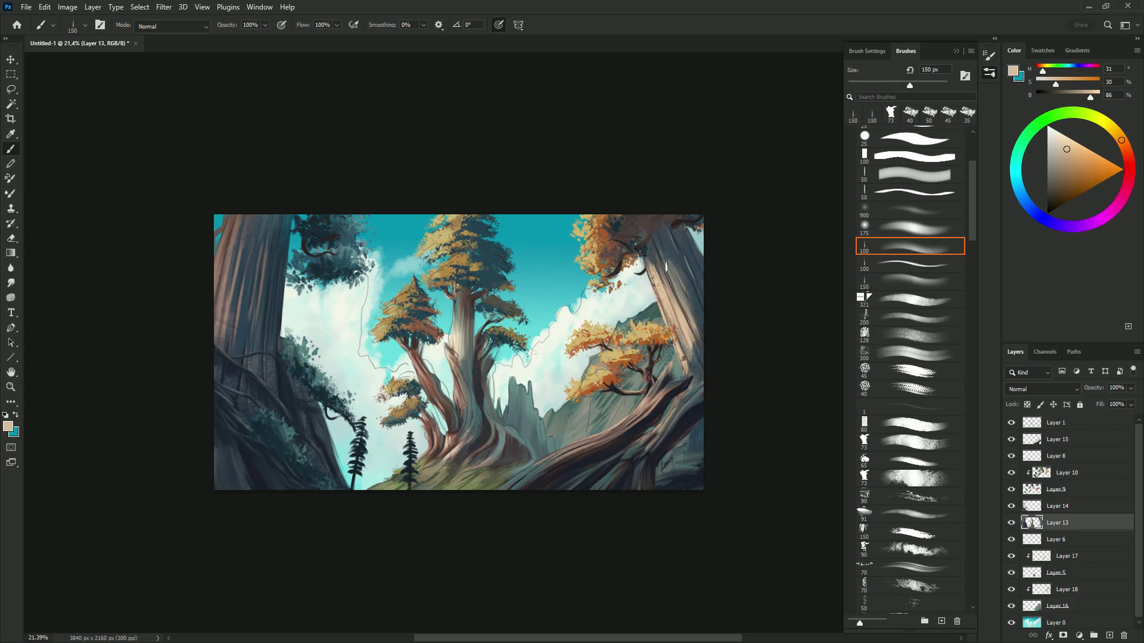
Step: Hide Layer 1's sketch lines and sample a grey-green from the ground
key(ctrl+comma)
ctrl+click(697, 334)
alt+click(614, 471)
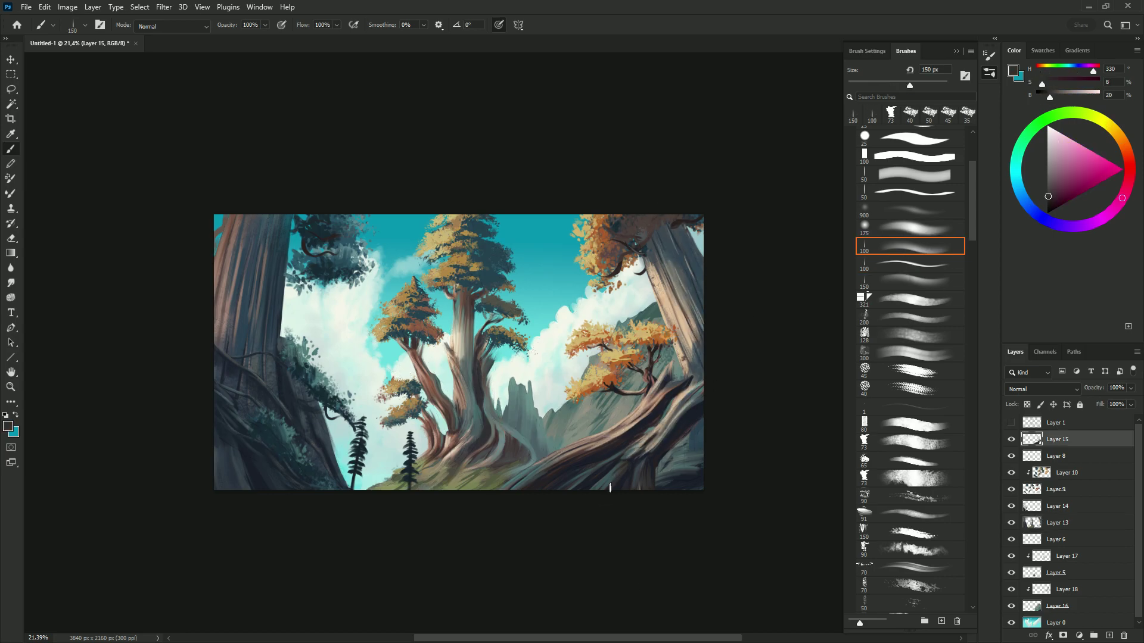
ctrl+click(572, 470)
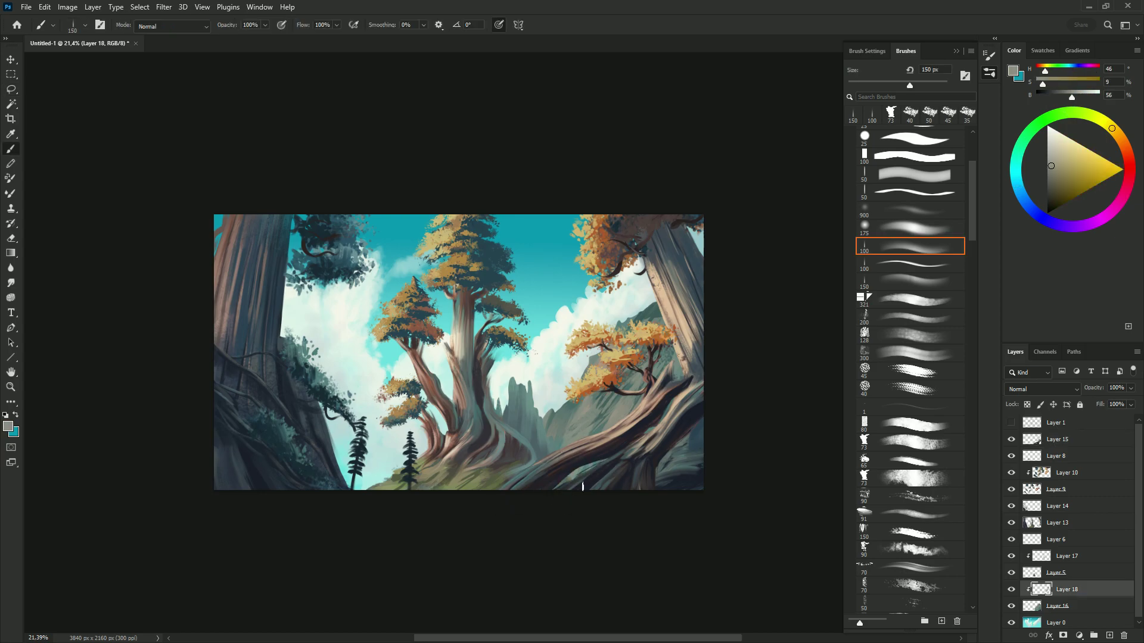
alt+click(652, 308)
Step: Paint jagged dark blue branches on Layer 14 reaching from the left cliff toward the pine
ctrl+click(334, 429)
alt+click(334, 429)
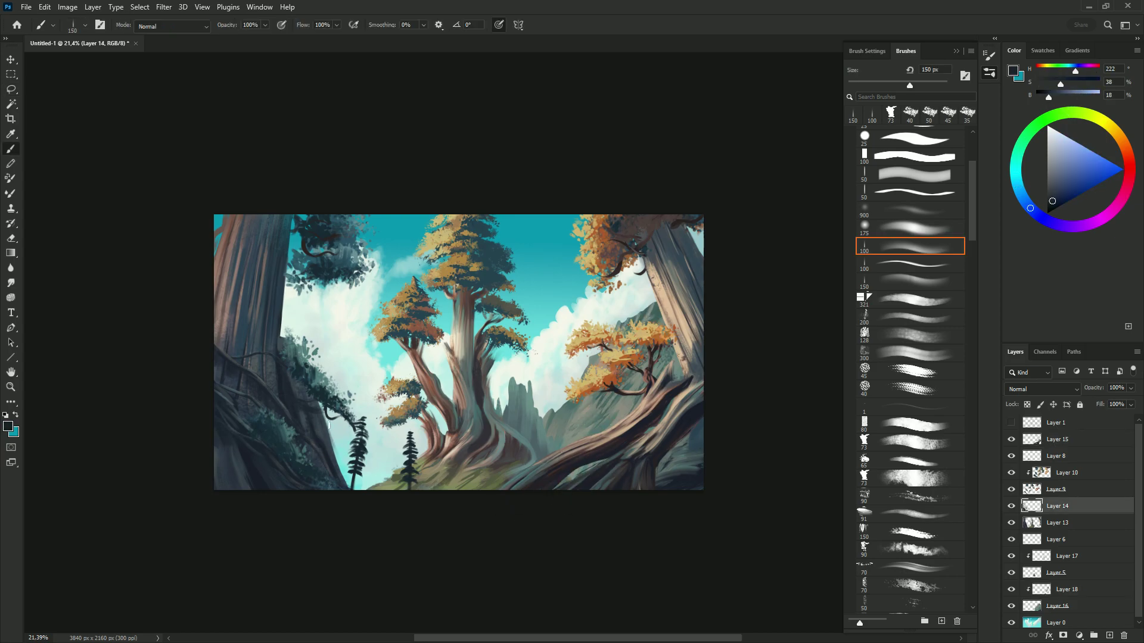
key(comma)
key(comma)
key(comma)
drag(375, 420, 325, 418)
mouse_move(298, 381)
mouse_down()
mouse_move(322, 422)
mouse_move(379, 438)
mouse_move(315, 446)
mouse_up()
alt+click(333, 426)
Step: Sample light tan and grey-green with a 100 px soft brush, then return to Layer 14 with a large textured brush
ctrl+click(658, 400)
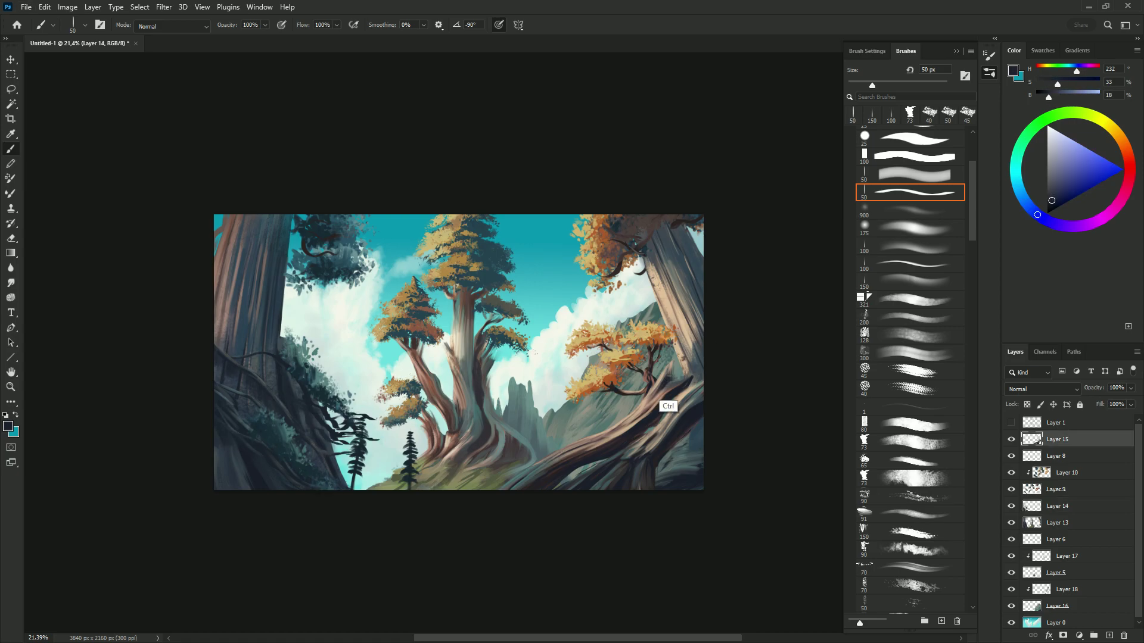
key(period)
key(period)
key(period)
alt+click(669, 376)
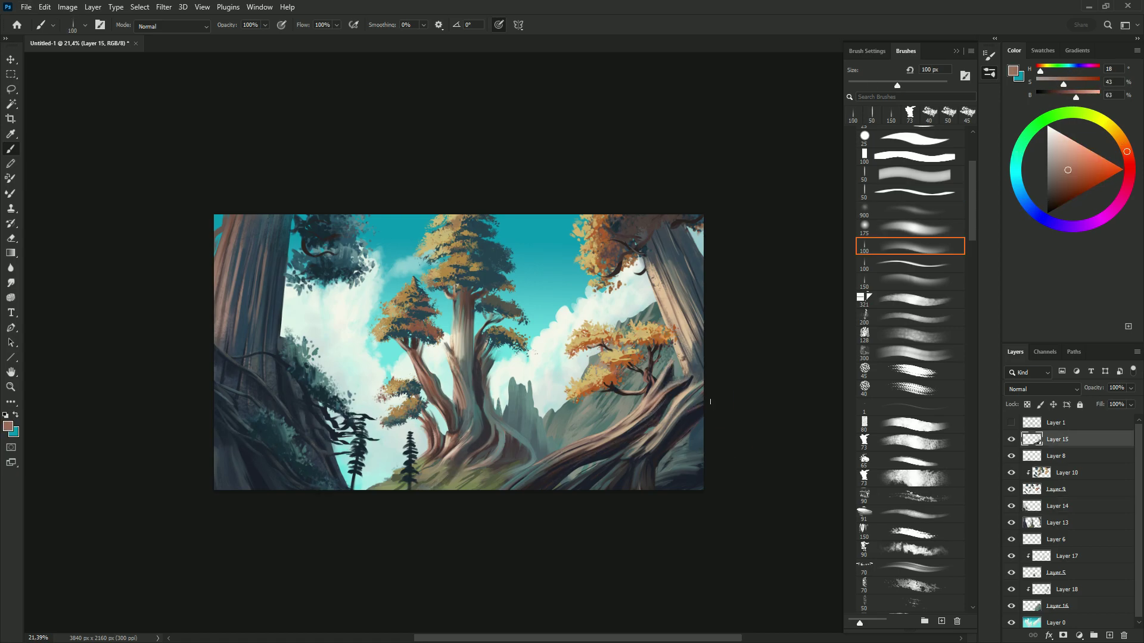
alt+click(688, 392)
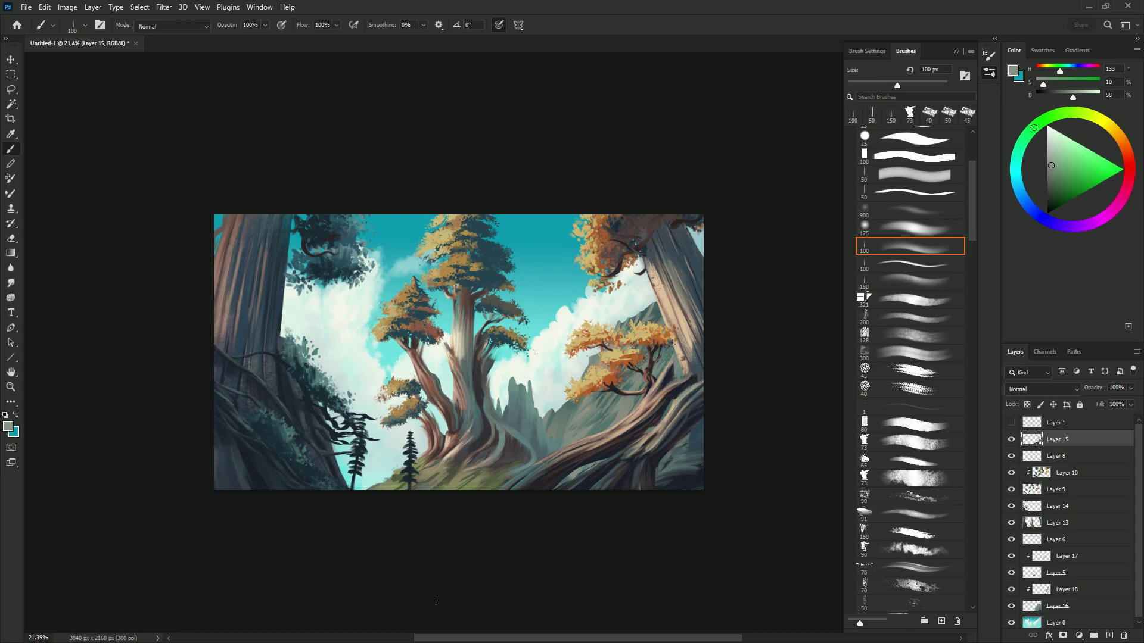
alt+click(241, 486)
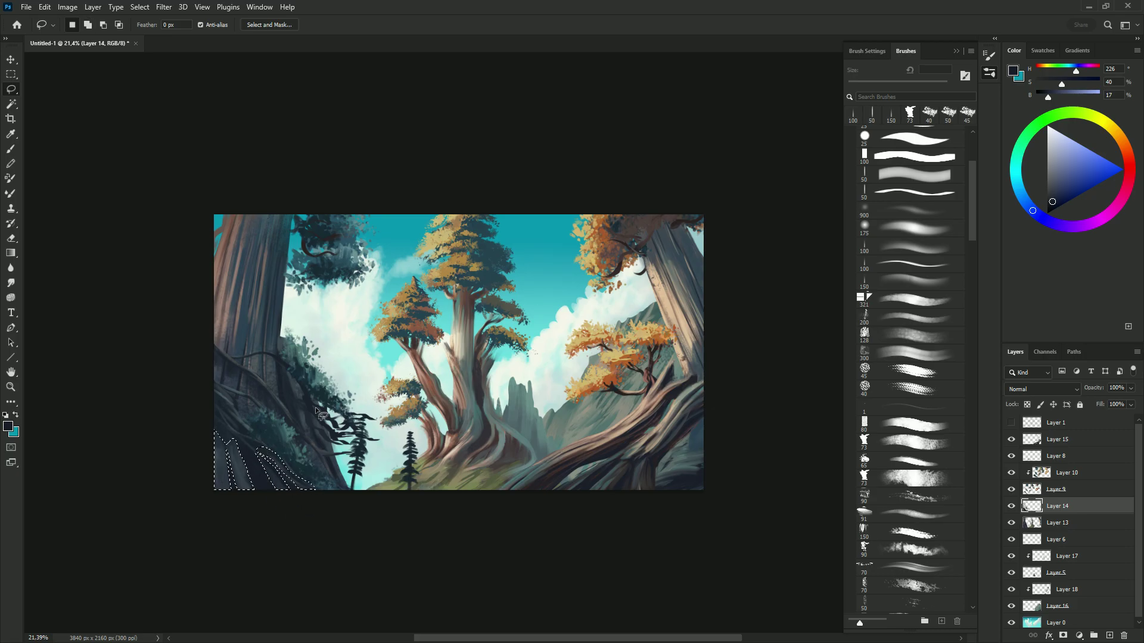
key(period)
key(period)
key(period)
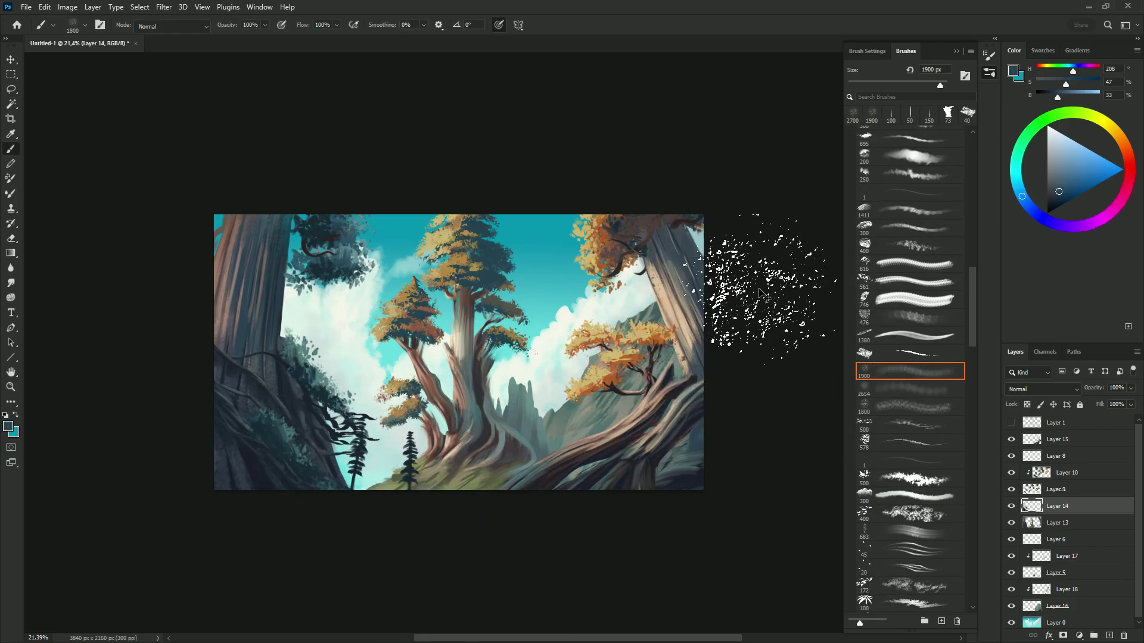